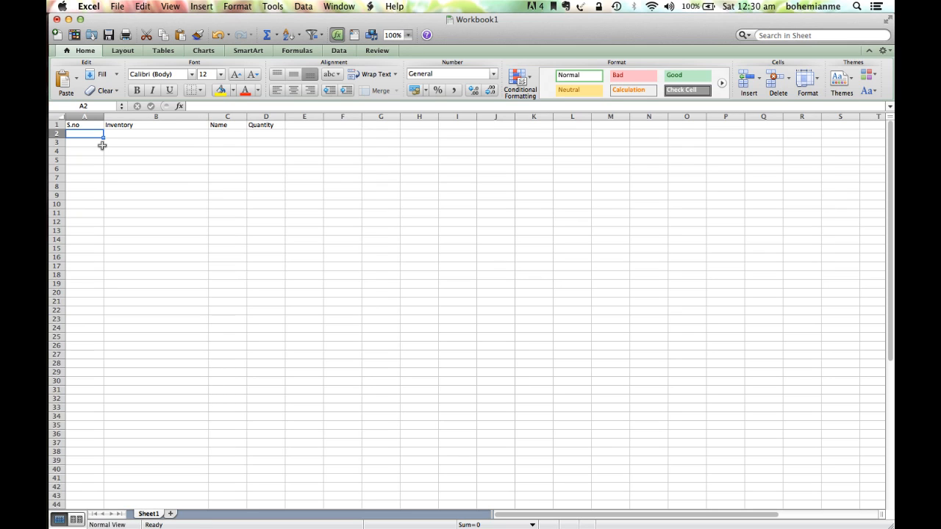
Step: Number the S.no column from 1 to 19 in cells A2 to A20 by filling the series down
{"action": "type", "text": "1"}
{"action": "left_click", "coordinate": [102, 130]}
{"action": "left_click_drag", "start_coordinate": [102, 132], "coordinate": [102, 143]}
{"action": "left_click_drag", "start_coordinate": [102, 144], "coordinate": [101, 298]}
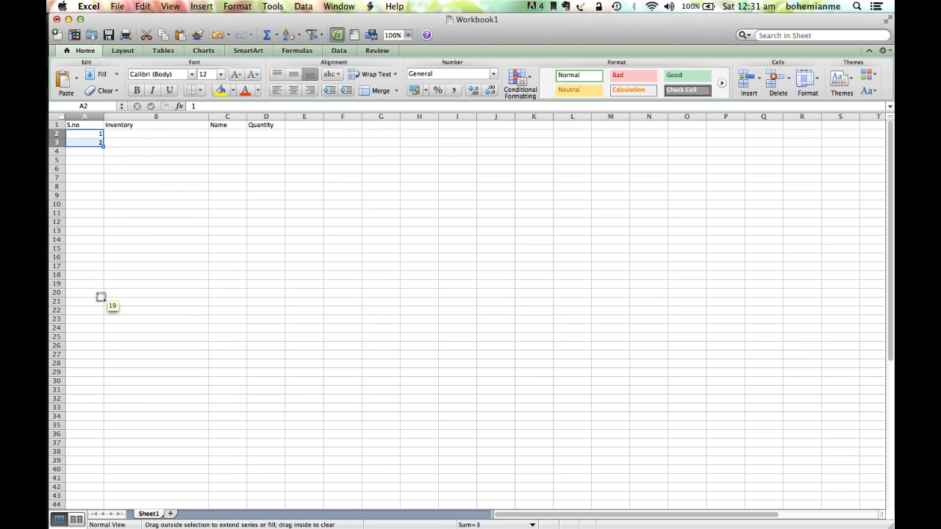
Step: List Apple, MacBook Pro, Carpet and Laptop in the Inventory column, cells B2 to B5
{"action": "left_click", "coordinate": [132, 133]}
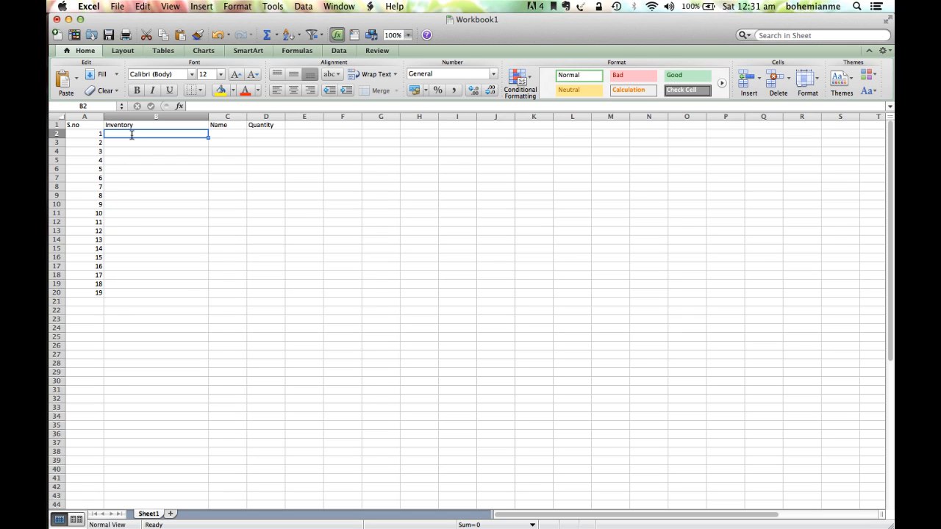
{"action": "type", "text": "Apple"}
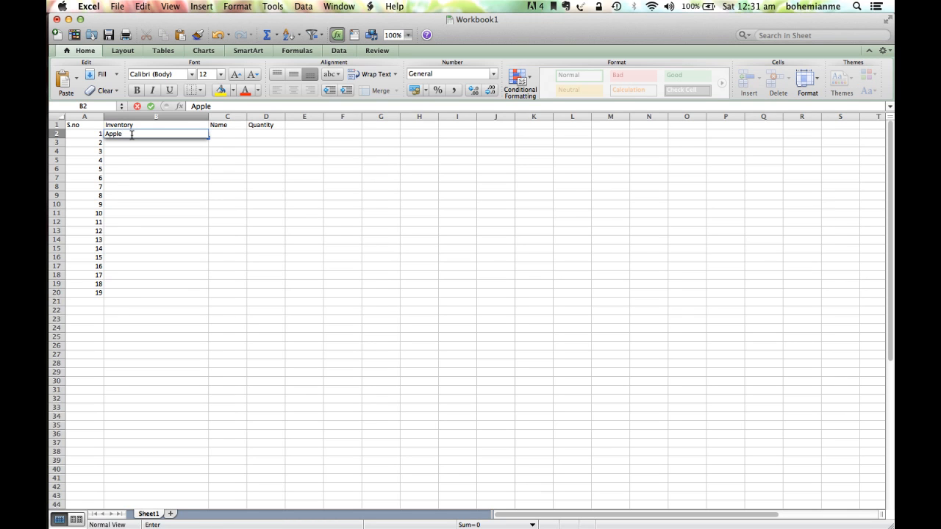
{"action": "key", "text": "Return"}
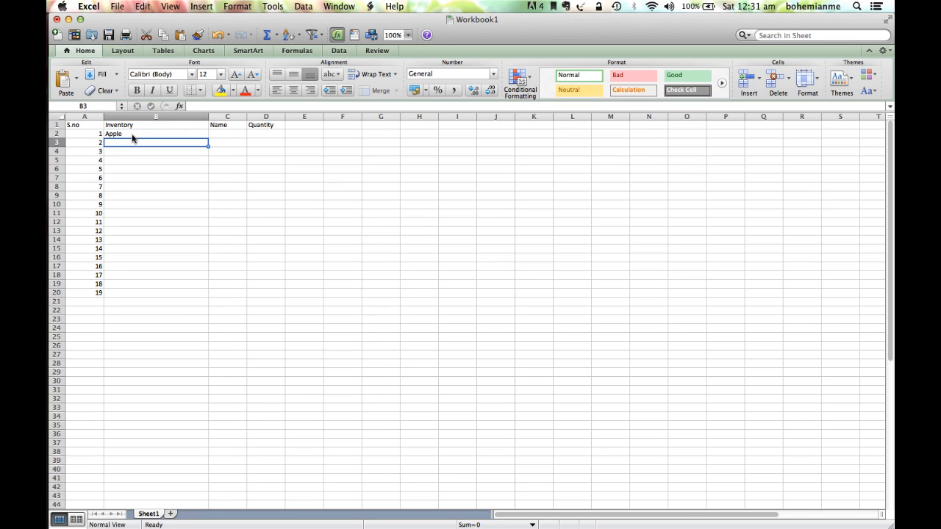
{"action": "type", "text": "Mac"}
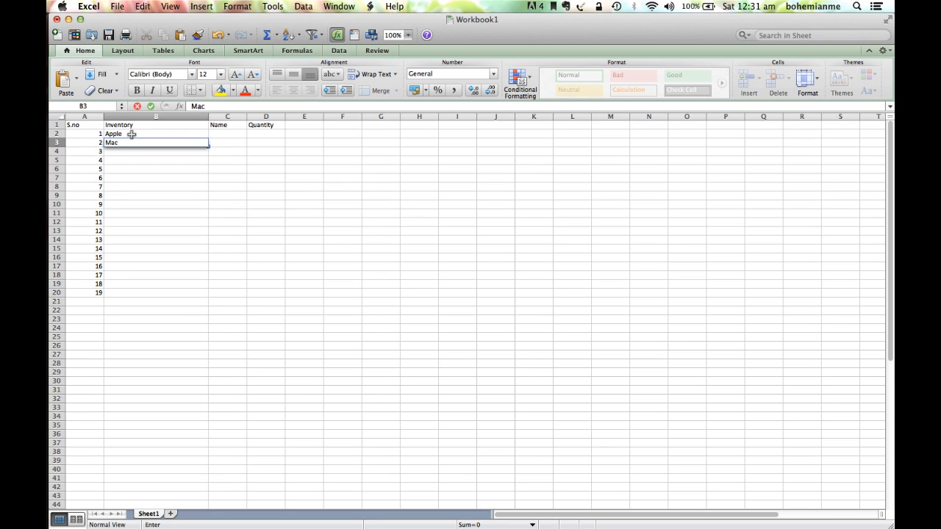
{"action": "type", "text": "Book Pro"}
{"action": "key", "text": "Return"}
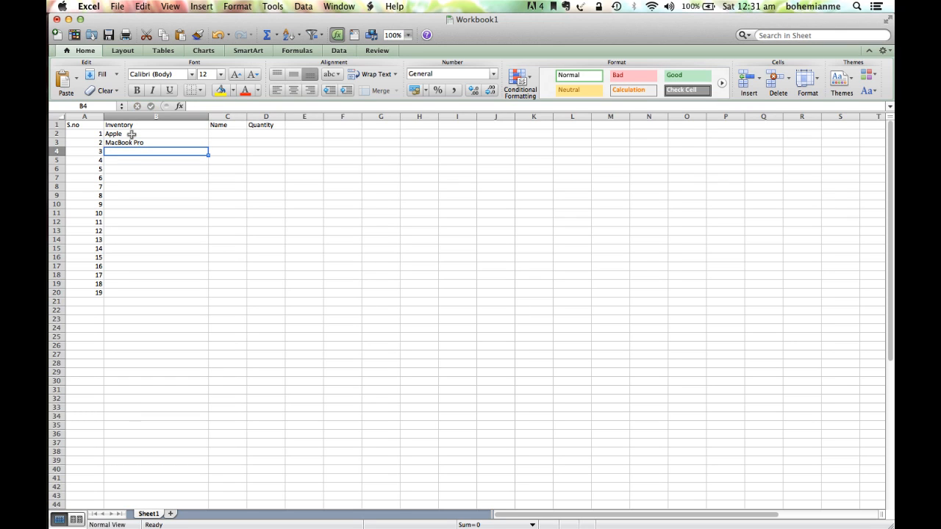
{"action": "type", "text": "Carpet"}
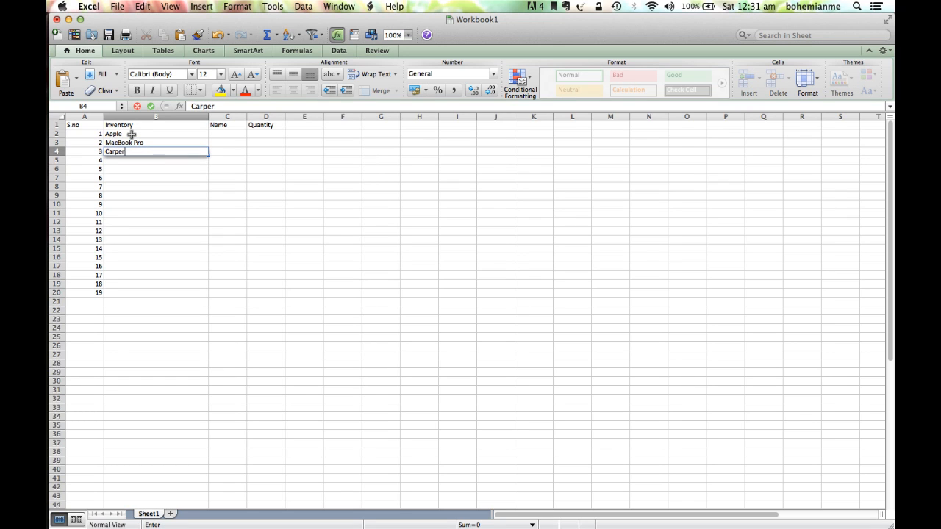
{"action": "key", "text": "Return"}
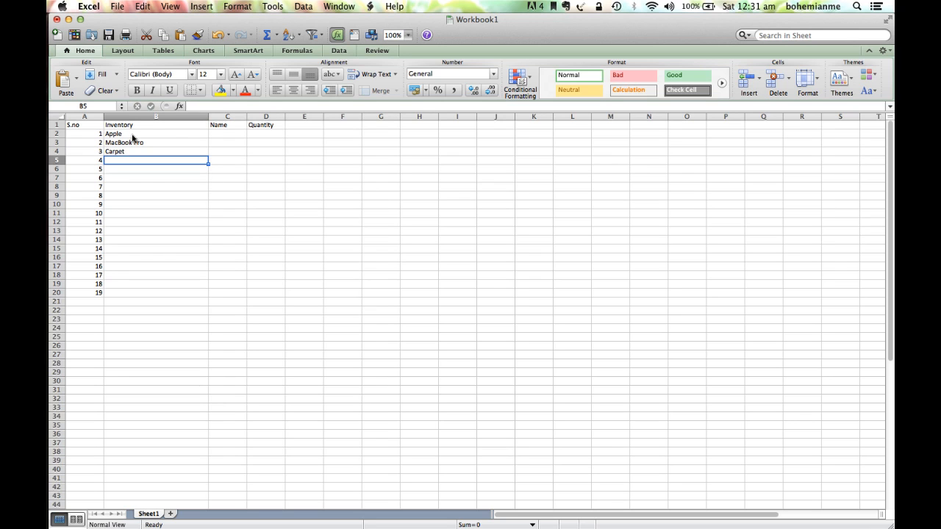
{"action": "type", "text": "Laptop"}
{"action": "key", "text": "Return"}
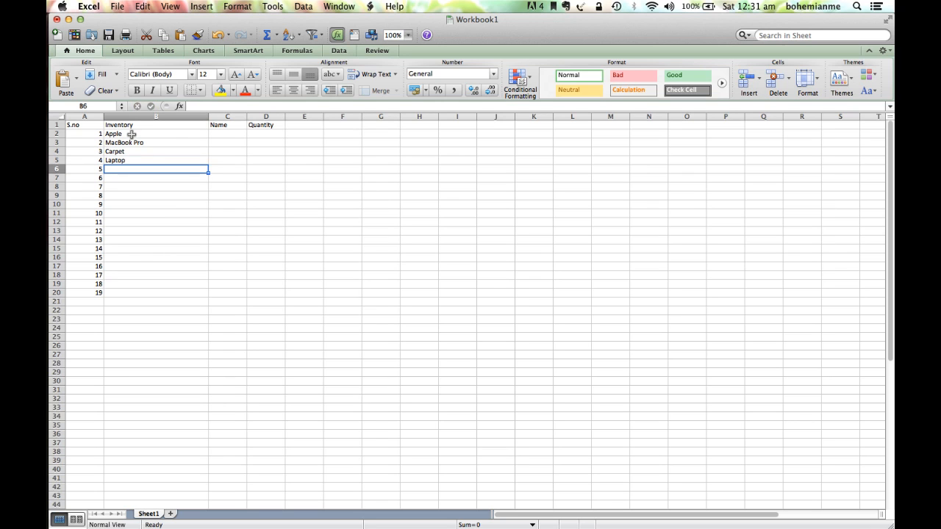
Step: Continue the Inventory column with PC, Mouse, Keyboard, Banana and Bed in cells B6 to B10
{"action": "type", "text": "PC"}
{"action": "key", "text": "Return"}
{"action": "type", "text": "Mouse"}
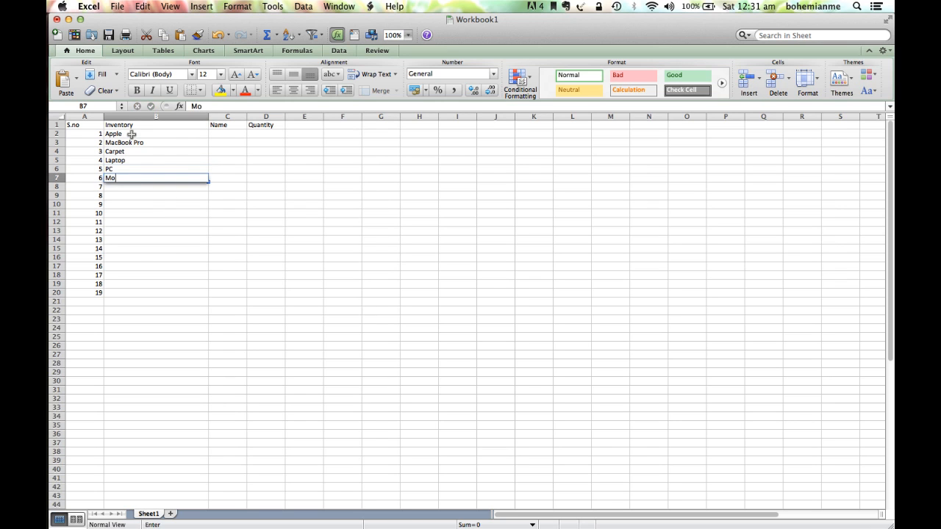
{"action": "key", "text": "Return"}
{"action": "type", "text": "Keyboard"}
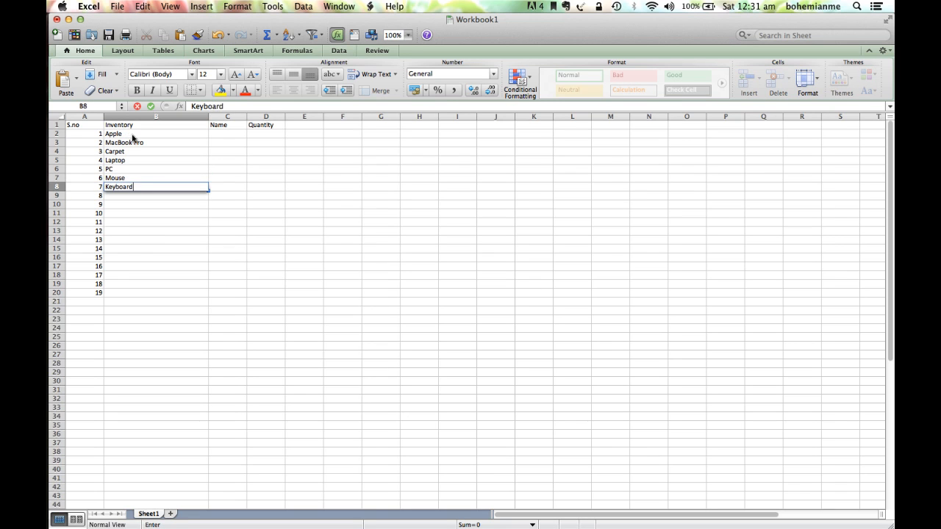
{"action": "key", "text": "Return"}
{"action": "type", "text": "Banana"}
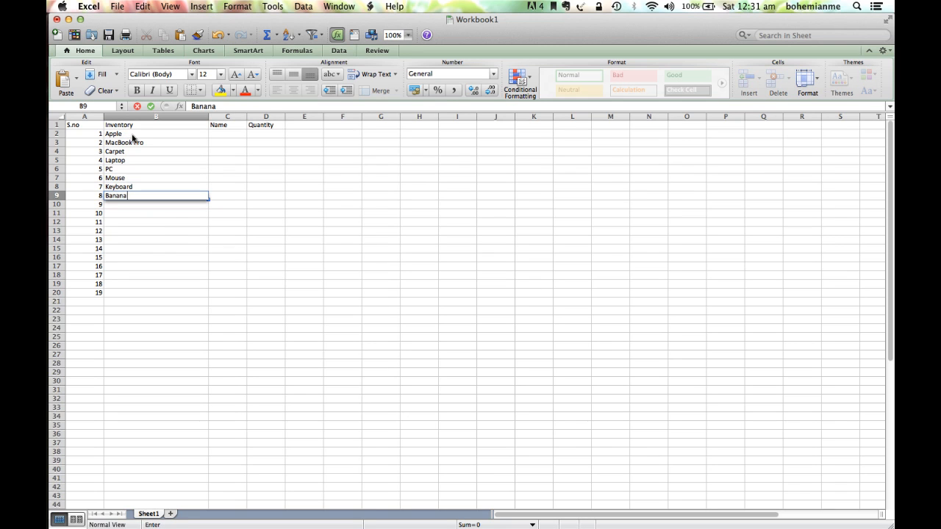
{"action": "key", "text": "Return"}
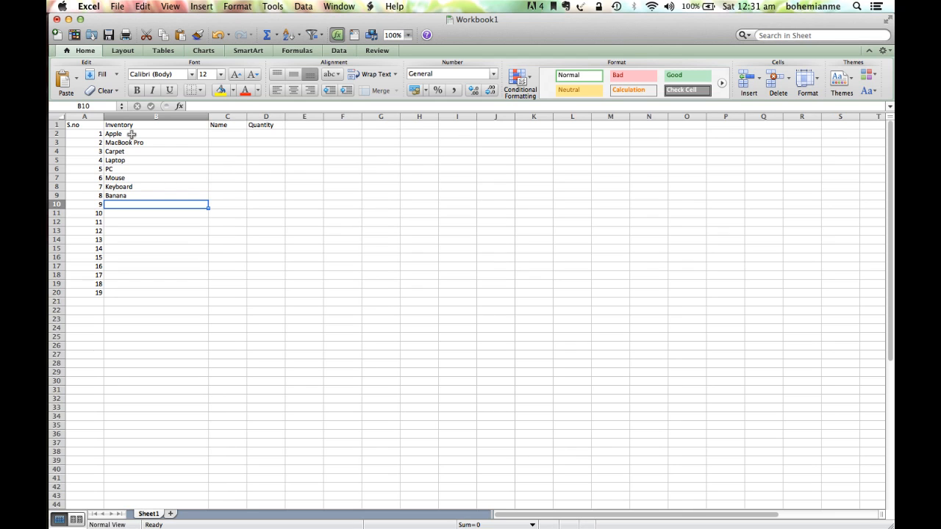
{"action": "type", "text": "Bed"}
{"action": "key", "text": "Return"}
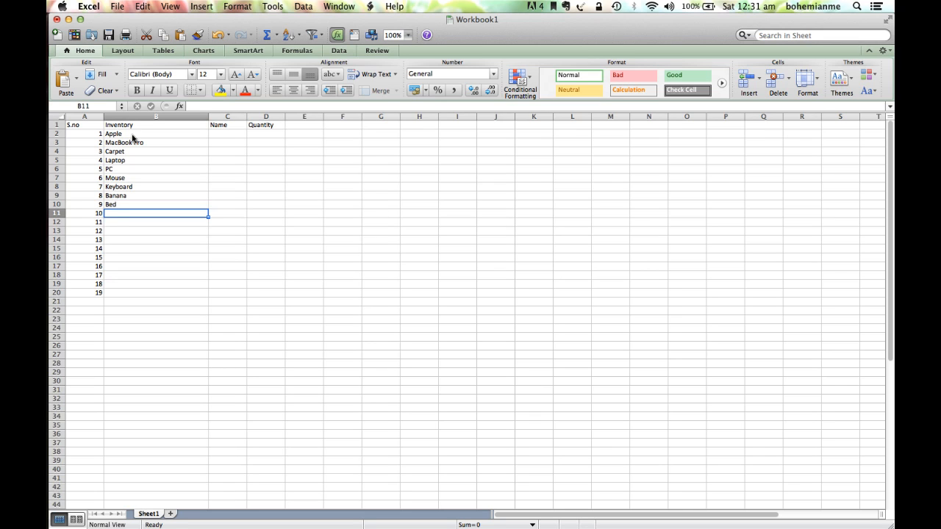
Step: Change the header in C1 to "Price per unit" and widen column C to fit it
{"action": "left_click", "coordinate": [230, 133]}
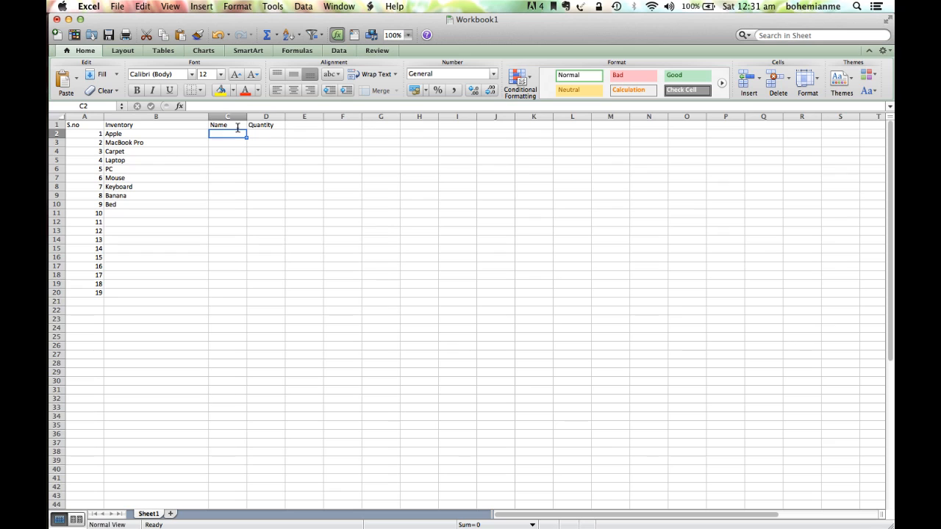
{"action": "left_click", "coordinate": [237, 127]}
{"action": "type", "text": "Price per unit"}
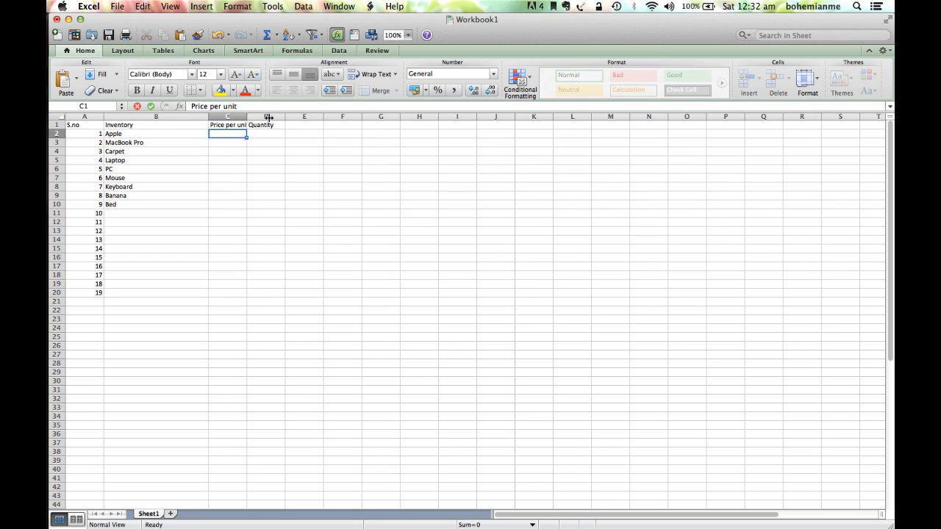
{"action": "left_click_drag", "start_coordinate": [247, 117], "coordinate": [269, 117]}
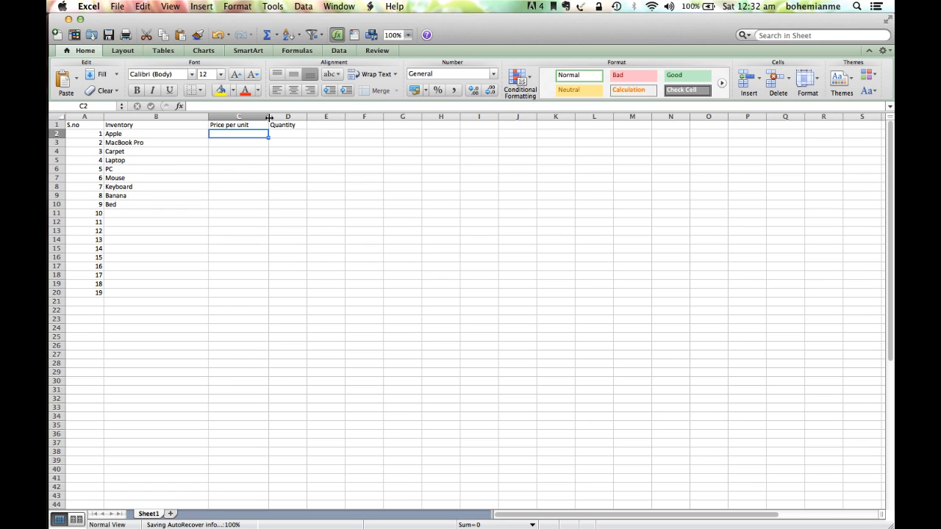
Step: Enter the unit prices 50, 2500, 200, 435 and 233 in cells C2 to C6
{"action": "key", "text": "Down"}
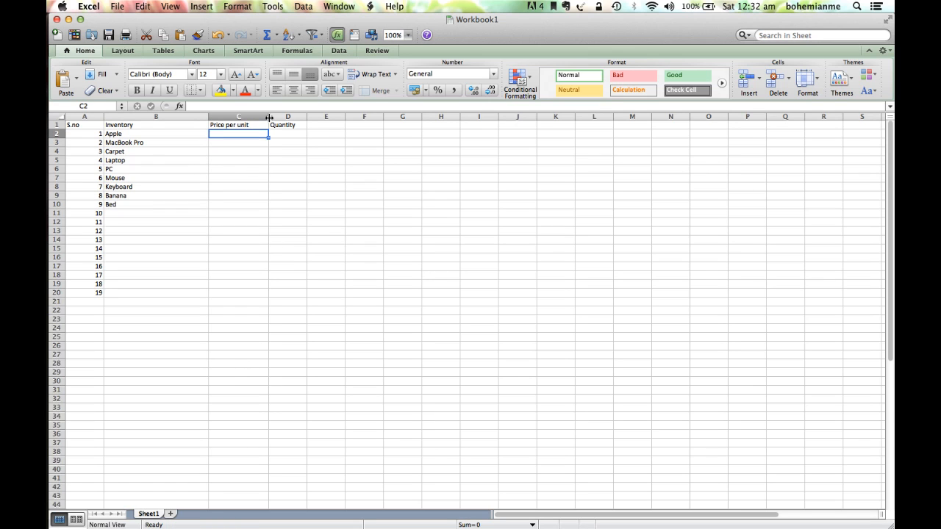
{"action": "type", "text": "50"}
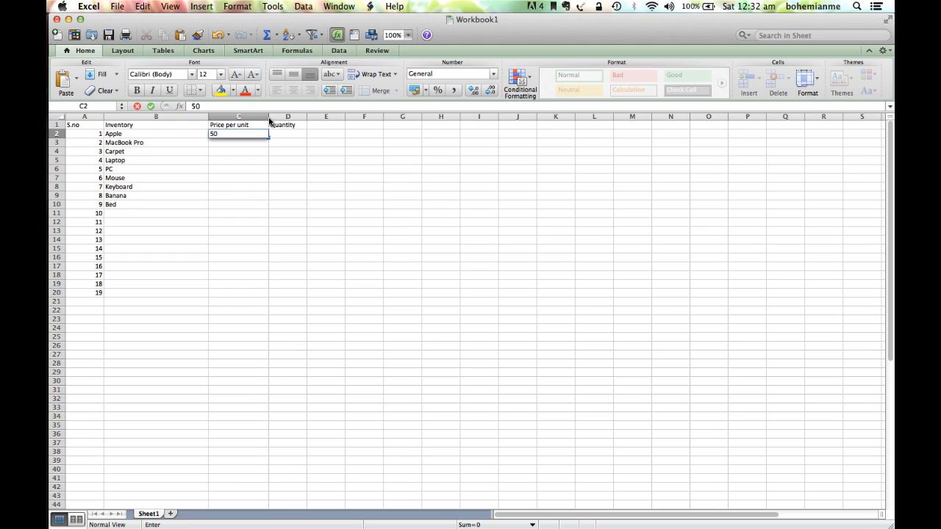
{"action": "key", "text": "Return"}
{"action": "type", "text": "2500"}
{"action": "key", "text": "Return"}
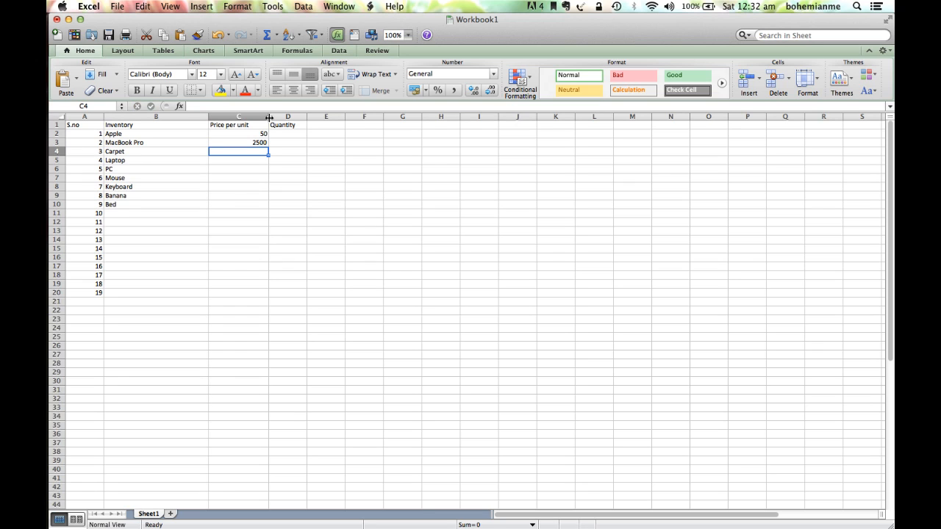
{"action": "type", "text": "200"}
{"action": "key", "text": "Return"}
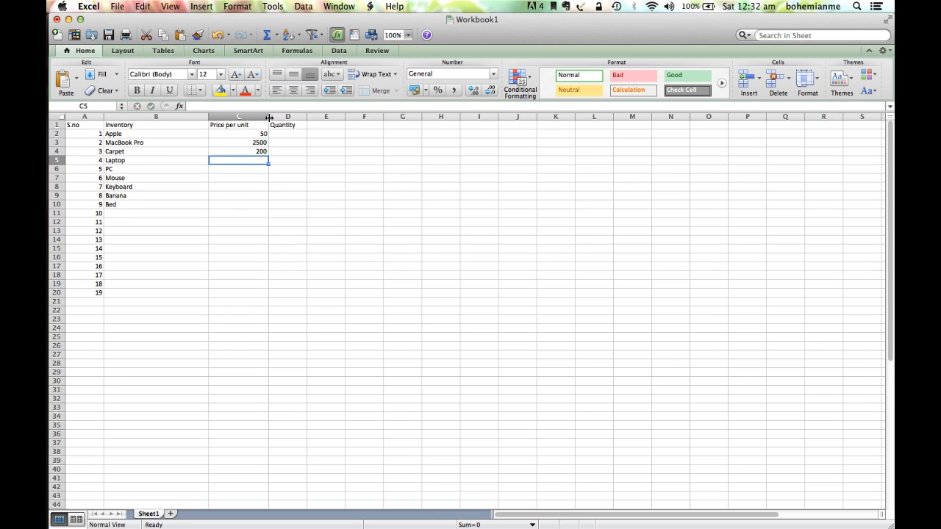
{"action": "type", "text": "435"}
{"action": "key", "text": "Return"}
{"action": "type", "text": "23"}
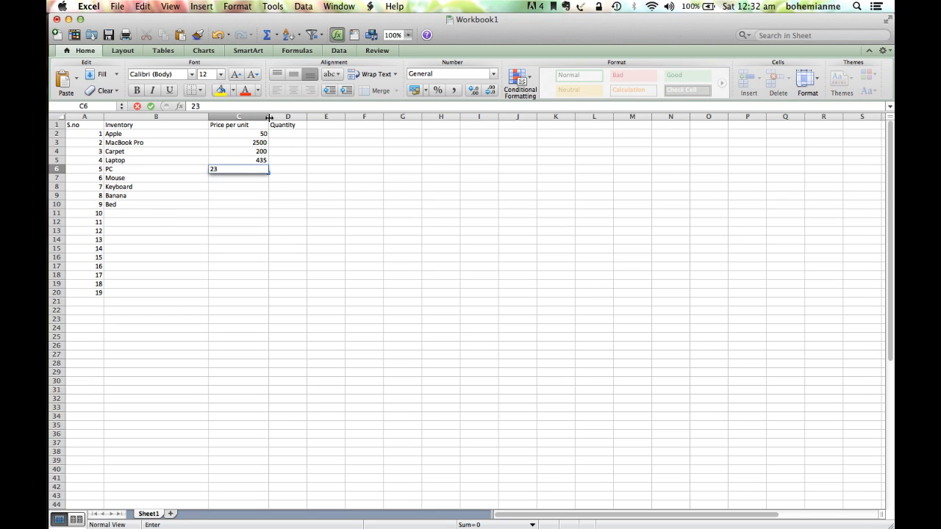
{"action": "type", "text": "3"}
{"action": "key", "text": "Return"}
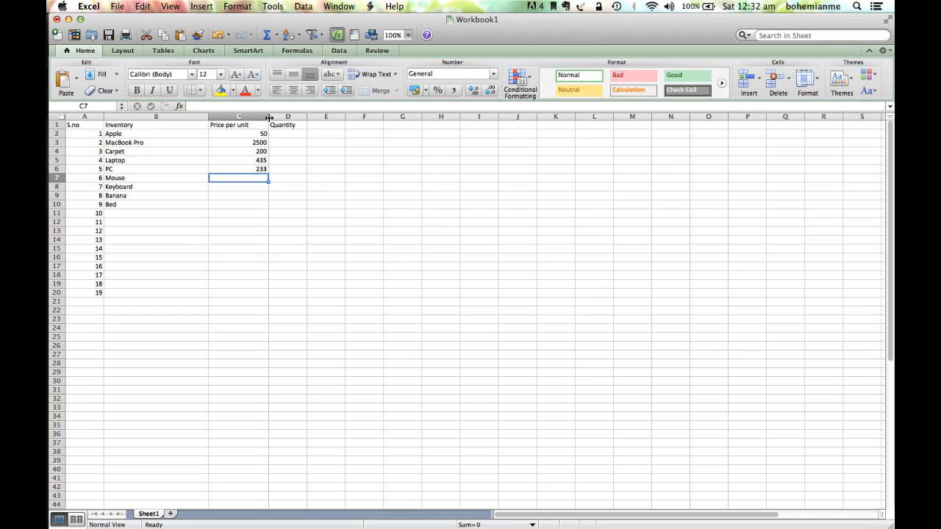
Step: Enter the unit prices 123, 873, 234 and 123 for Mouse through Bed in cells C7 to C10
{"action": "type", "text": "123"}
{"action": "key", "text": "Return"}
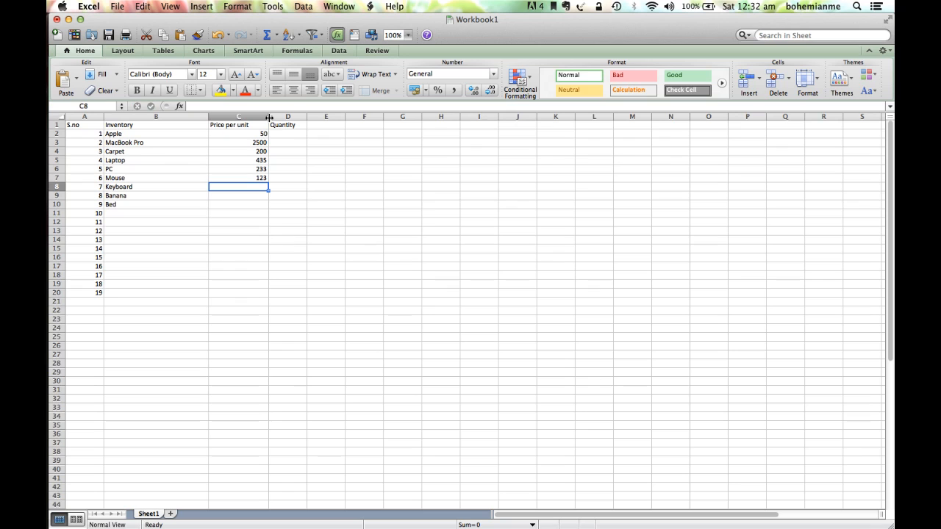
{"action": "type", "text": "873"}
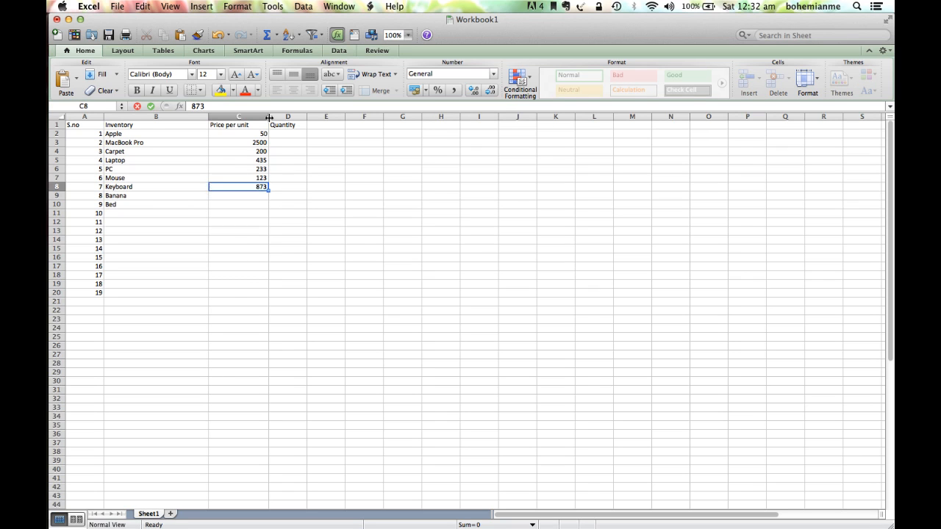
{"action": "key", "text": "Return"}
{"action": "type", "text": "234"}
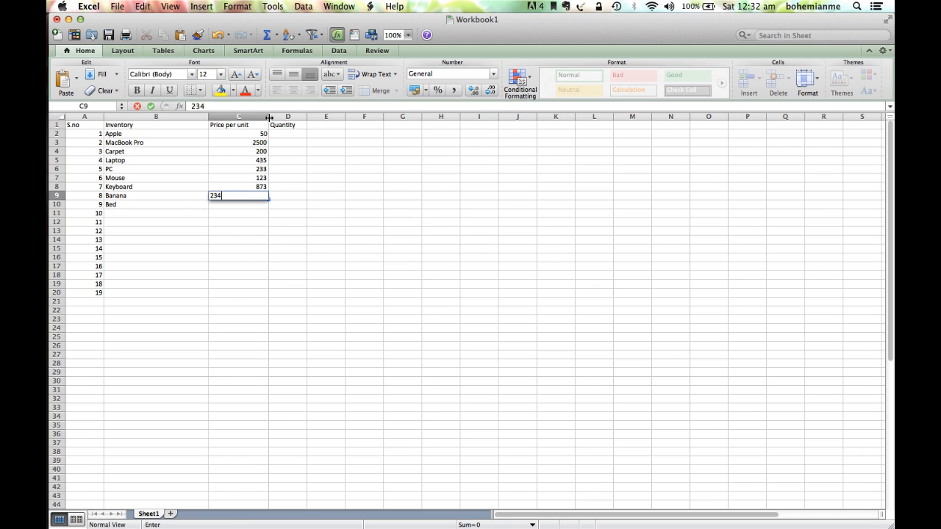
{"action": "key", "text": "Return"}
{"action": "type", "text": "123"}
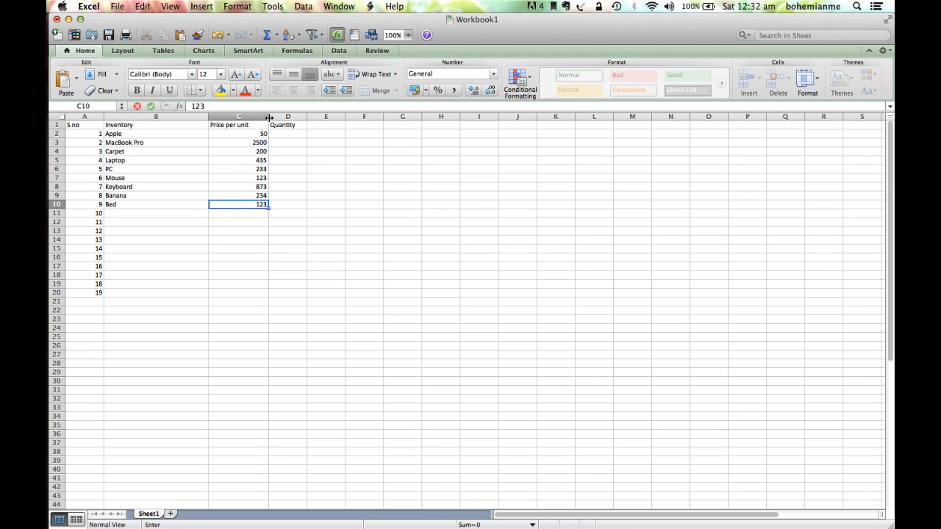
{"action": "key", "text": "Return"}
{"action": "key", "text": "Down"}
{"action": "key", "text": "Left"}
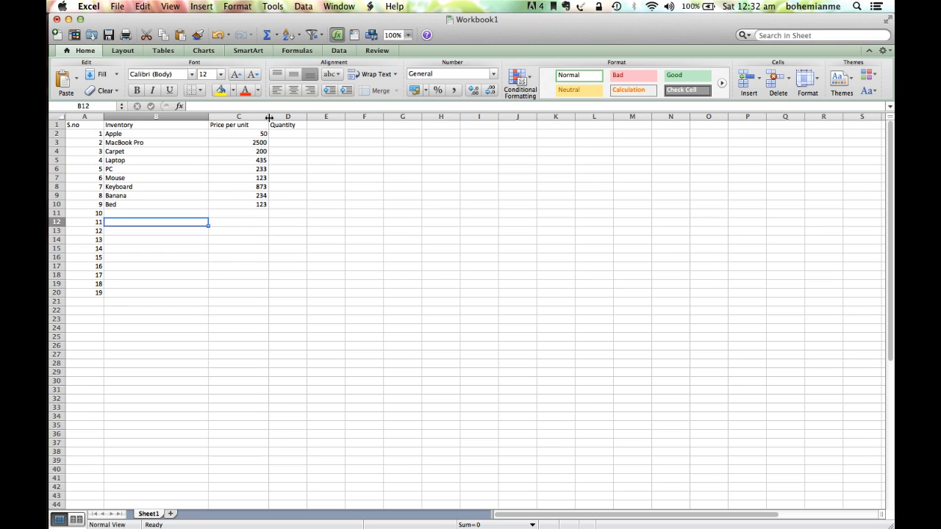
Step: Enter the quantities 5, 1, 2 and 8 for Apple through Laptop in cells D2 to D5
{"action": "left_click", "coordinate": [296, 133]}
{"action": "type", "text": "5"}
{"action": "key", "text": "Return"}
{"action": "type", "text": "1"}
{"action": "key", "text": "Return"}
{"action": "type", "text": "2"}
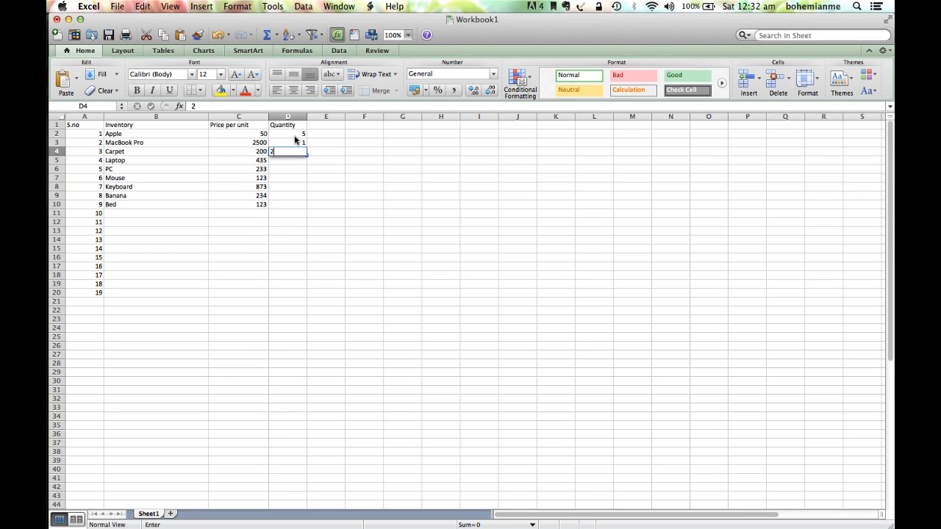
{"action": "key", "text": "Return"}
{"action": "type", "text": "8"}
{"action": "key", "text": "Return"}
Step: Enter the quantities 234, 34, 12, 76 and 42 for PC through Bed in cells D6 to D10
{"action": "type", "text": "234"}
{"action": "key", "text": "Return"}
{"action": "type", "text": "34"}
{"action": "key", "text": "Return"}
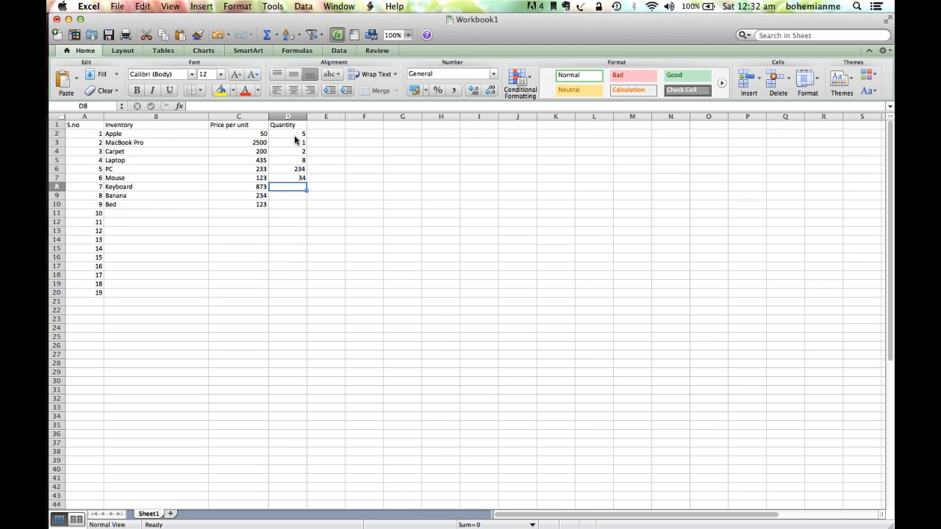
{"action": "type", "text": "12"}
{"action": "key", "text": "Return"}
{"action": "type", "text": "76"}
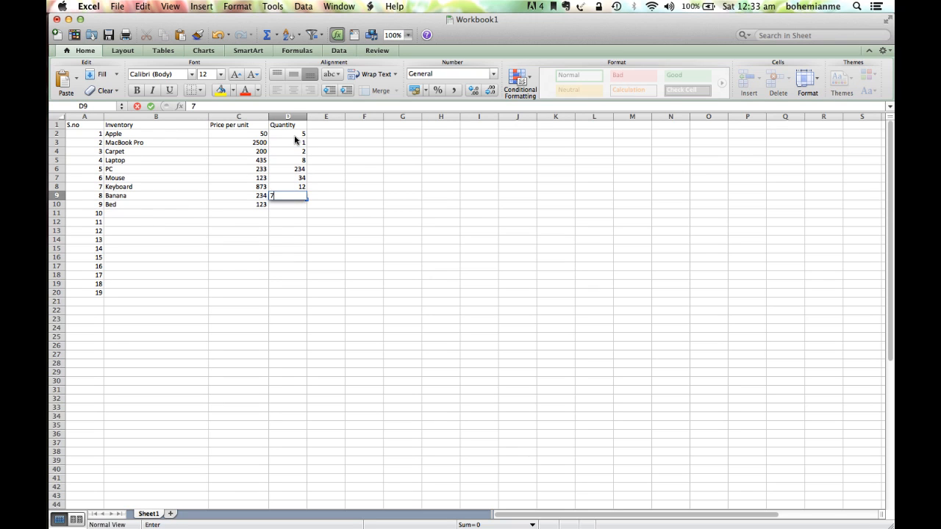
{"action": "key", "text": "Return"}
{"action": "type", "text": "42"}
{"action": "key", "text": "Return"}
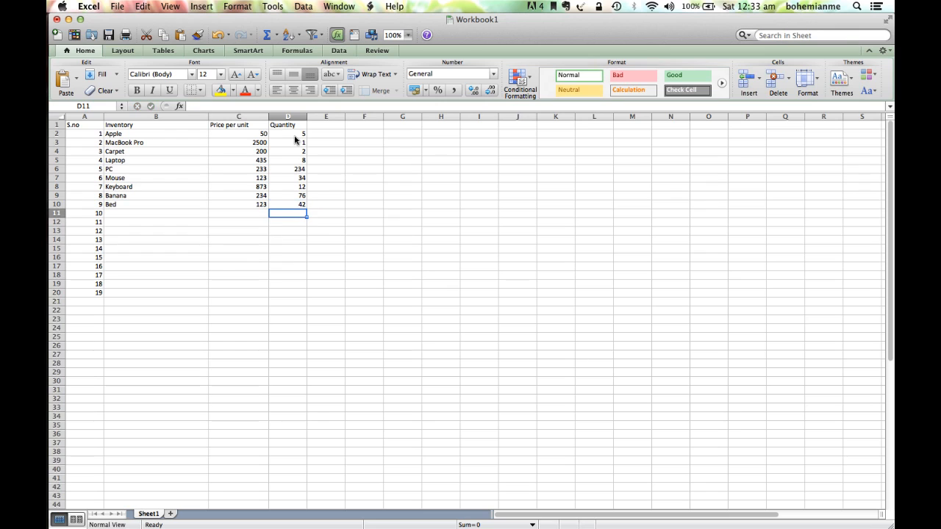
{"action": "key", "text": "Return"}
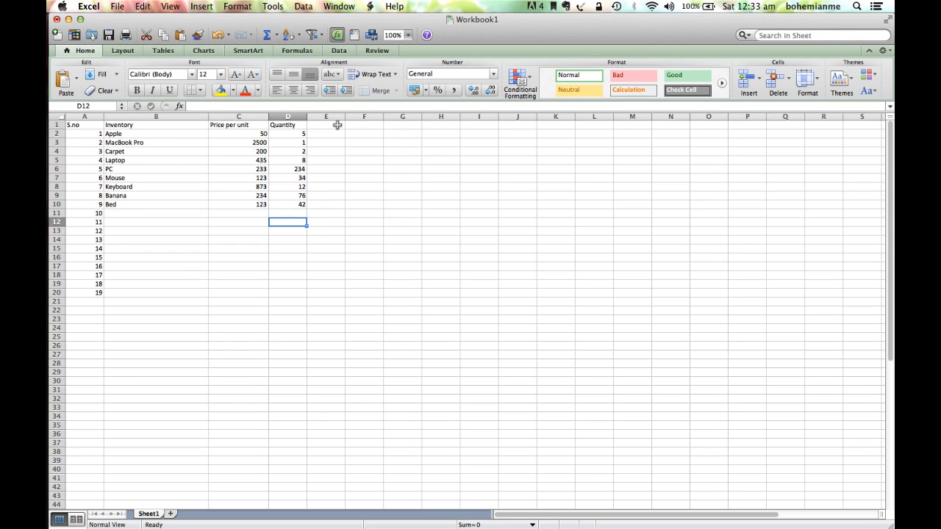
Step: Add the column header "Amount" in cell E1, beside Quantity
{"action": "left_click", "coordinate": [337, 125]}
{"action": "type", "text": "A"}
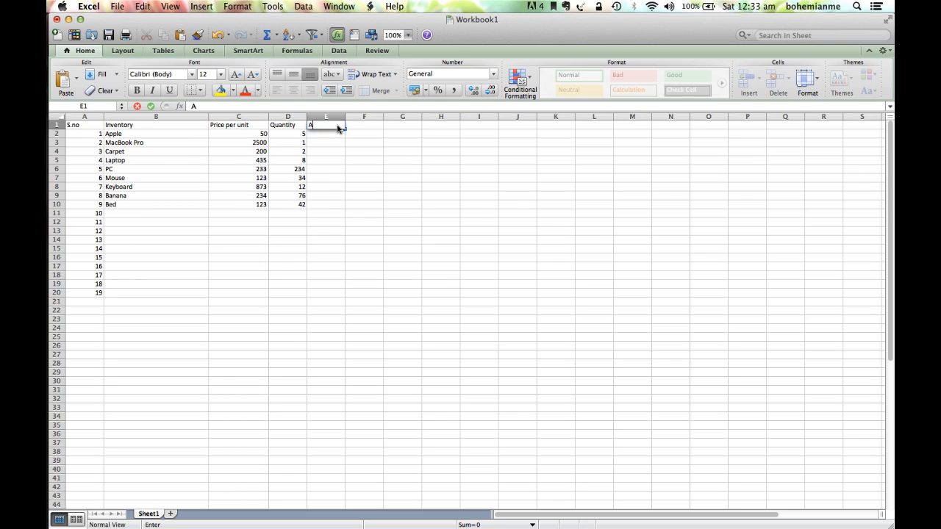
{"action": "type", "text": "mount"}
{"action": "key", "text": "Return"}
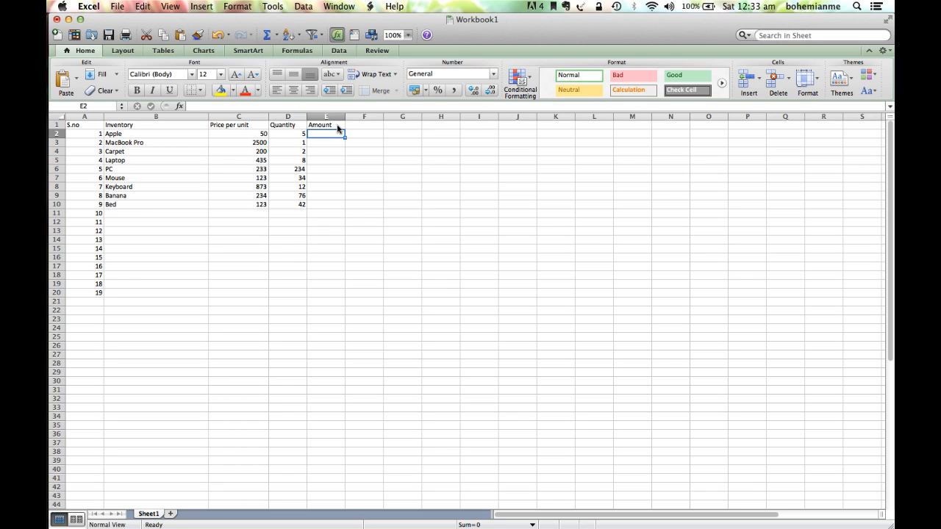
Step: Calculate Apple's amount in cell E2 by multiplying its unit price by its quantity with the formula =C2*D2
{"action": "left_click", "coordinate": [262, 134]}
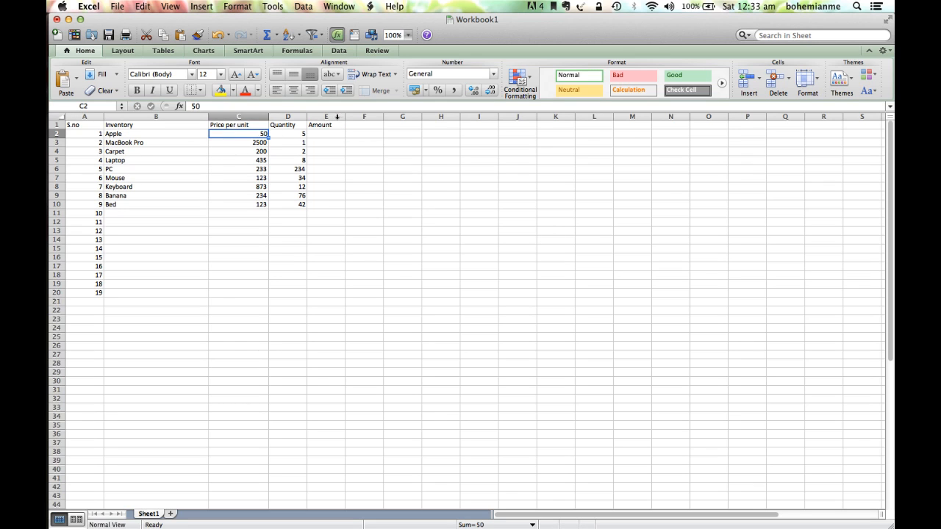
{"action": "left_click", "coordinate": [292, 133]}
{"action": "left_click", "coordinate": [337, 133]}
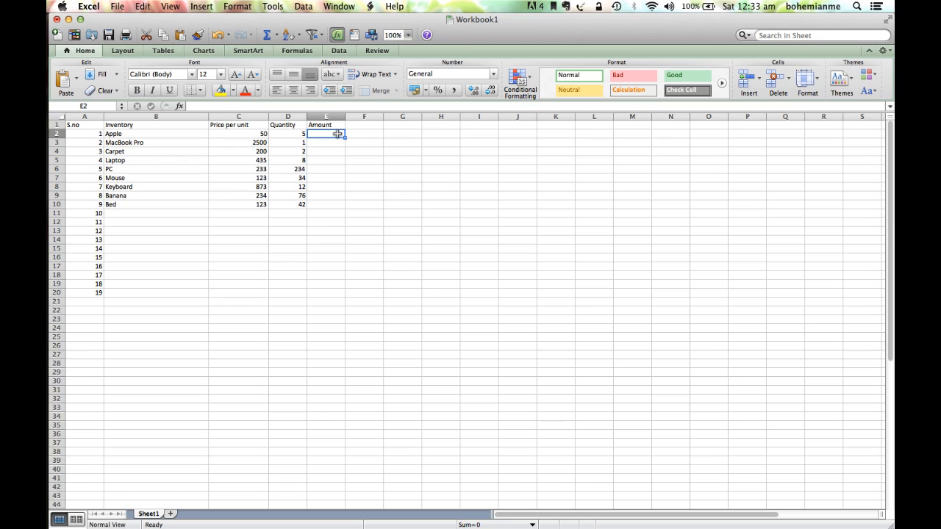
{"action": "type", "text": "="}
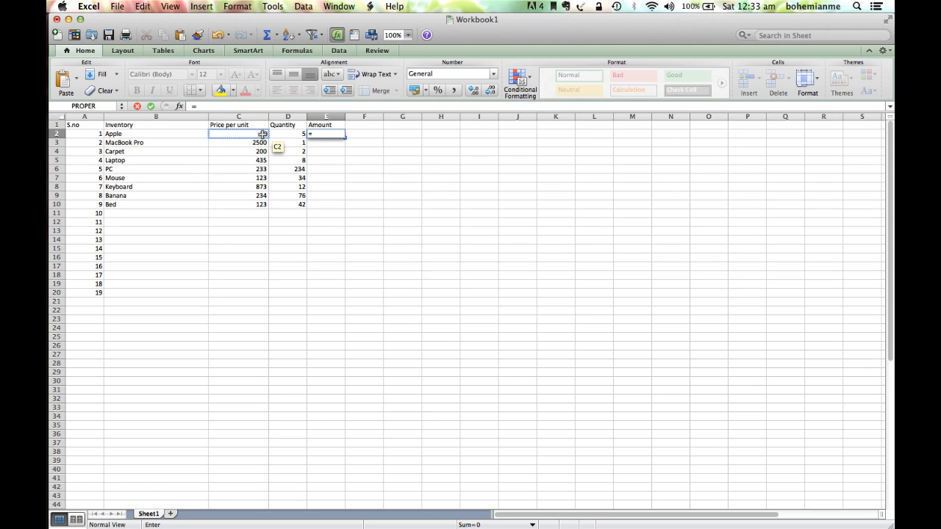
{"action": "left_click", "coordinate": [262, 134]}
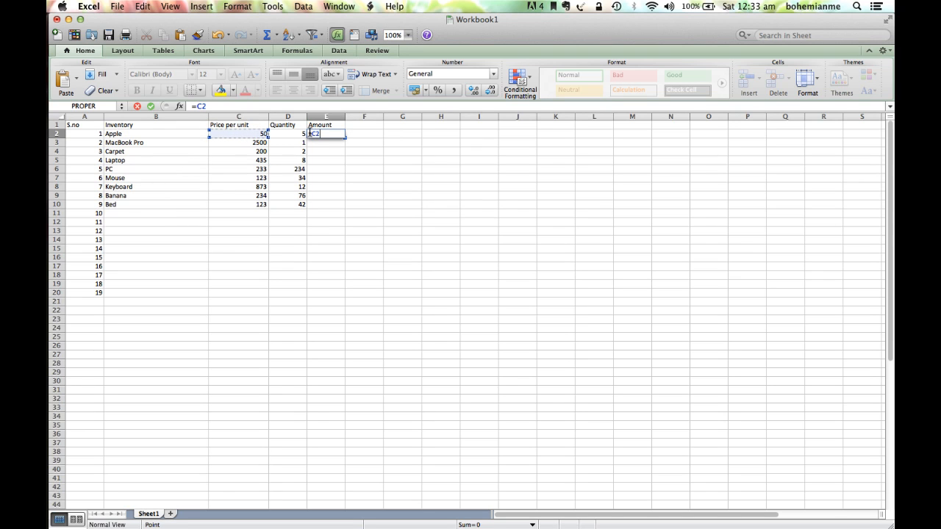
{"action": "type", "text": "*"}
{"action": "left_click", "coordinate": [283, 134]}
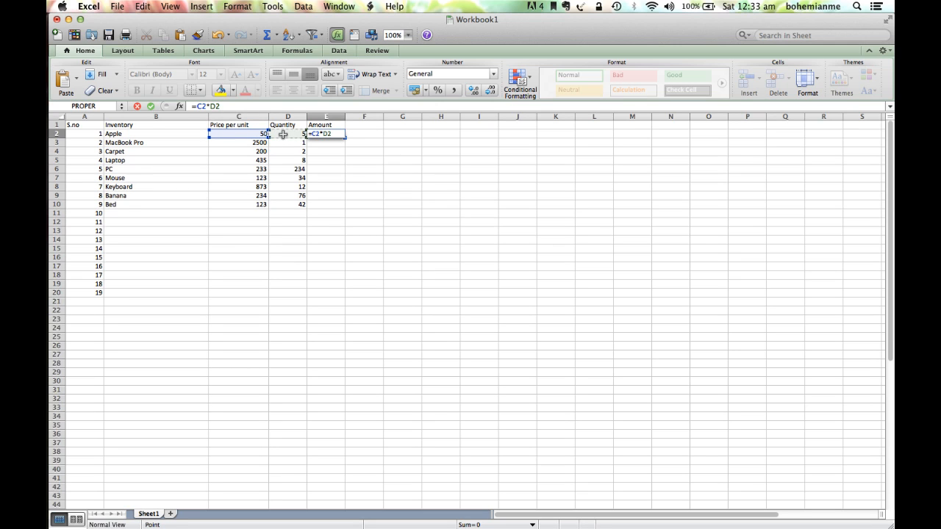
{"action": "key", "text": "Return"}
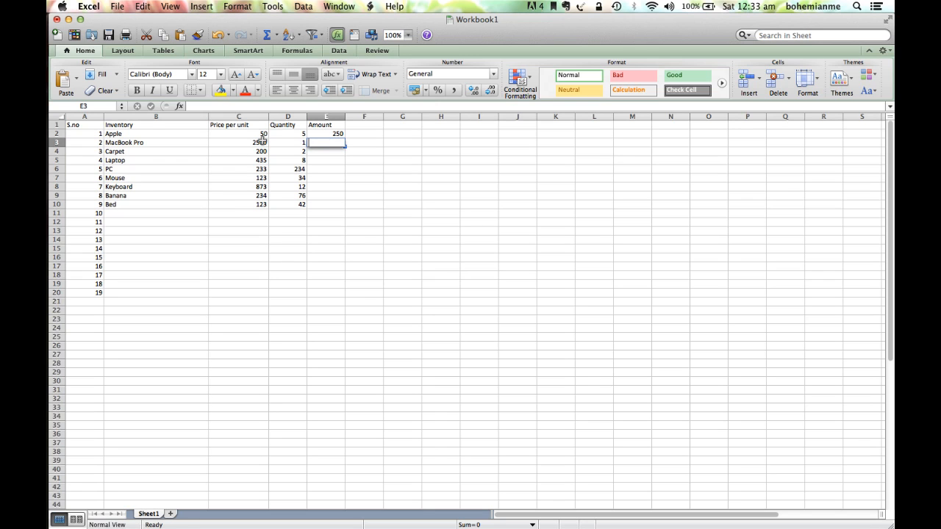
Step: Enter the formula =C3*D3 in cell E3 for MacBook Pro and fill it down through Bed in cell E10
{"action": "type", "text": "="}
{"action": "left_click", "coordinate": [262, 140]}
{"action": "type", "text": "*"}
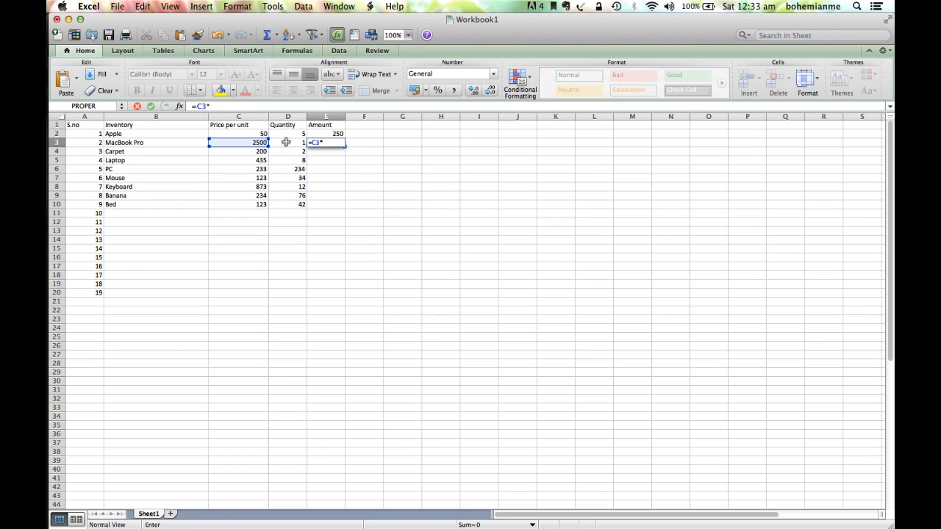
{"action": "left_click", "coordinate": [286, 142]}
{"action": "key", "text": "Return"}
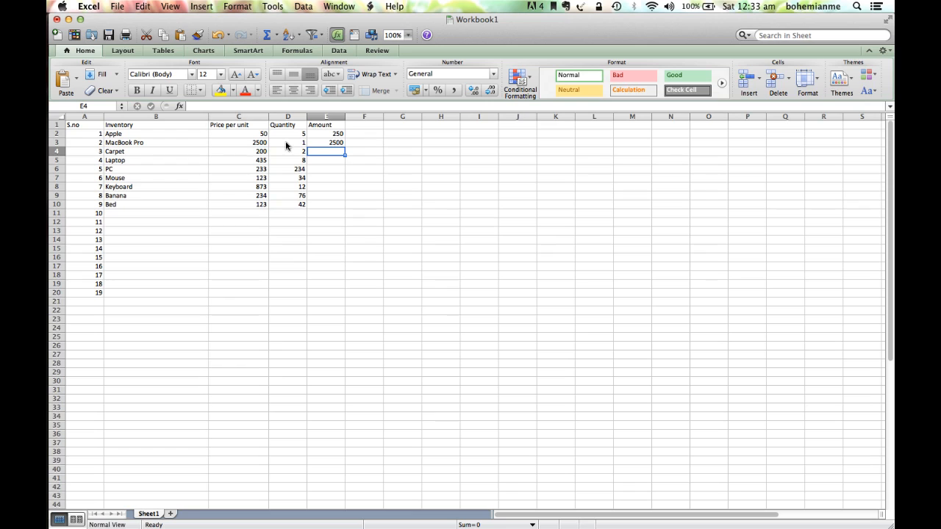
{"action": "left_click", "coordinate": [337, 142]}
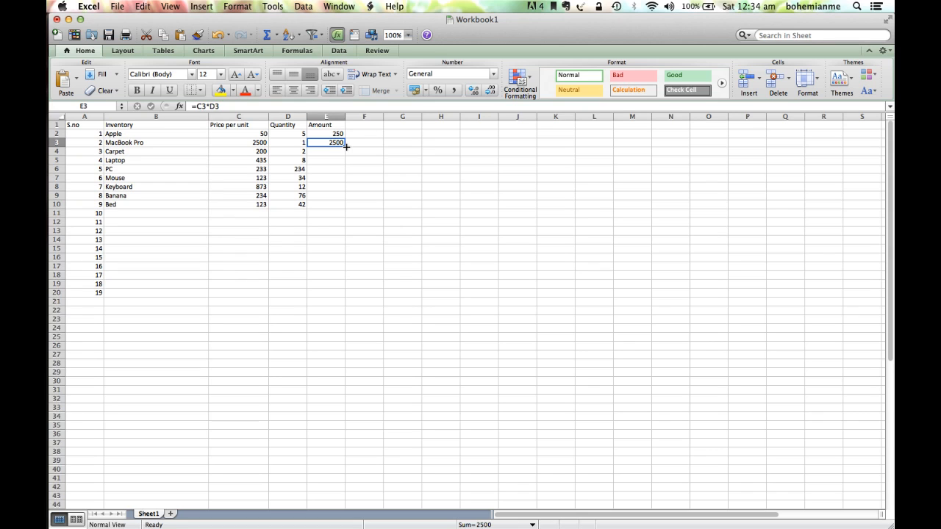
{"action": "left_click_drag", "start_coordinate": [347, 146], "coordinate": [346, 208]}
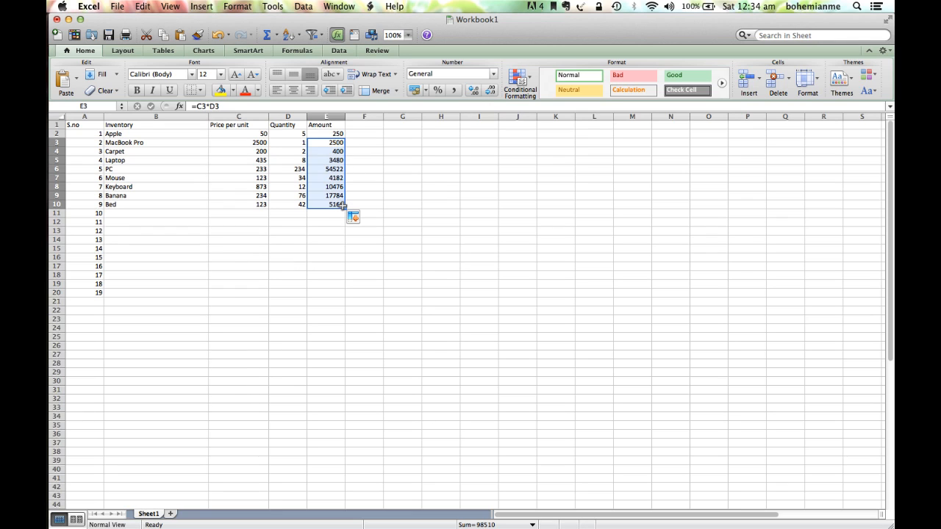
Step: Enter the label "Grand Total" in cell B13, below the inventory items
{"action": "left_click", "coordinate": [187, 213]}
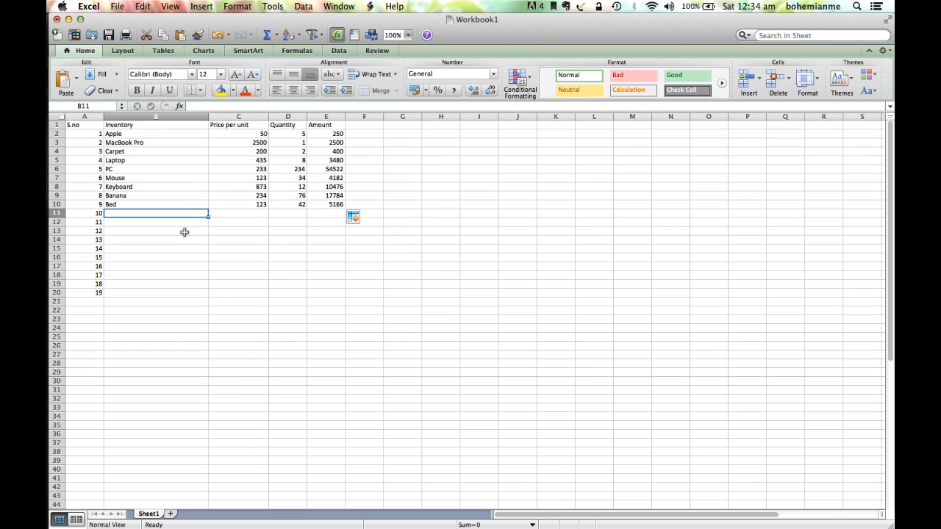
{"action": "left_click", "coordinate": [185, 232]}
{"action": "type", "text": "Gr"}
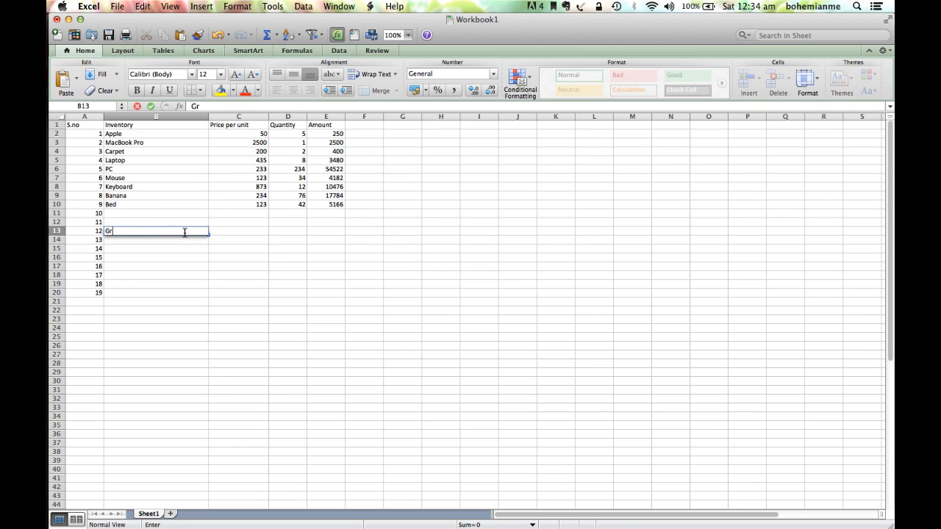
{"action": "type", "text": "and Total"}
{"action": "key", "text": "Left"}
Step: Clear the contents of the unused serial number cells A11 to A20
{"action": "key", "text": "Up"}
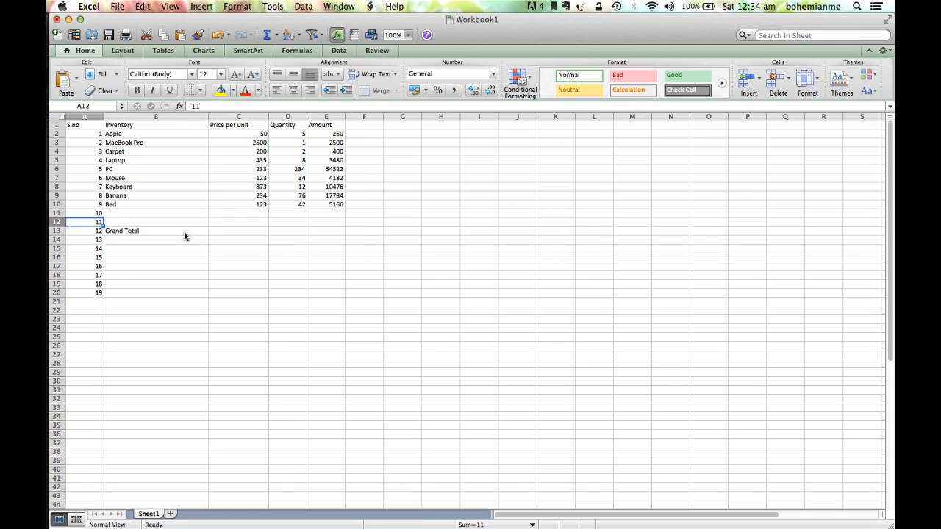
{"action": "key", "text": "Up"}
{"action": "key", "text": "shift+Down"}
{"action": "key", "text": "shift+Down"}
{"action": "key", "text": "shift+Down"}
{"action": "key", "text": "shift+Down"}
{"action": "key", "text": "shift+Down"}
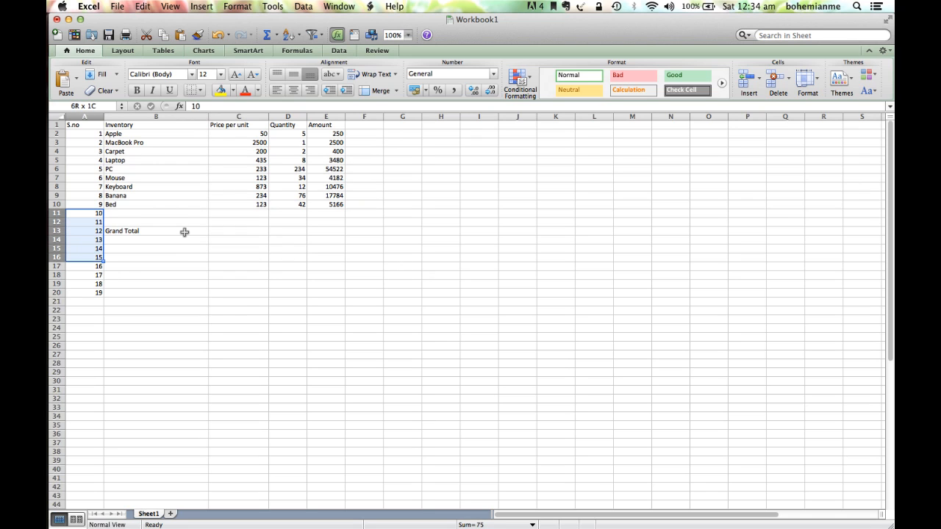
{"action": "key", "text": "shift+Down"}
{"action": "key", "text": "shift+Down"}
{"action": "key", "text": "shift+Down"}
{"action": "key", "text": "shift+Down"}
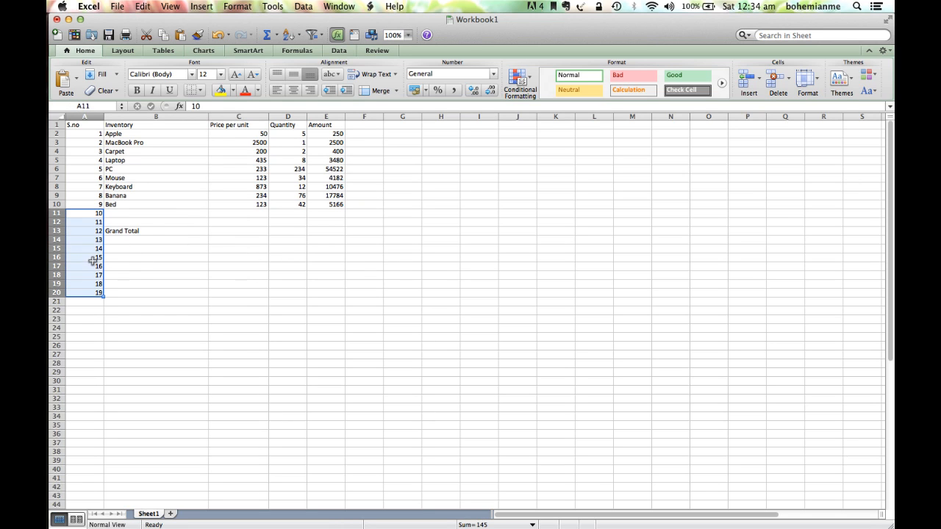
{"action": "right_click", "coordinate": [93, 262]}
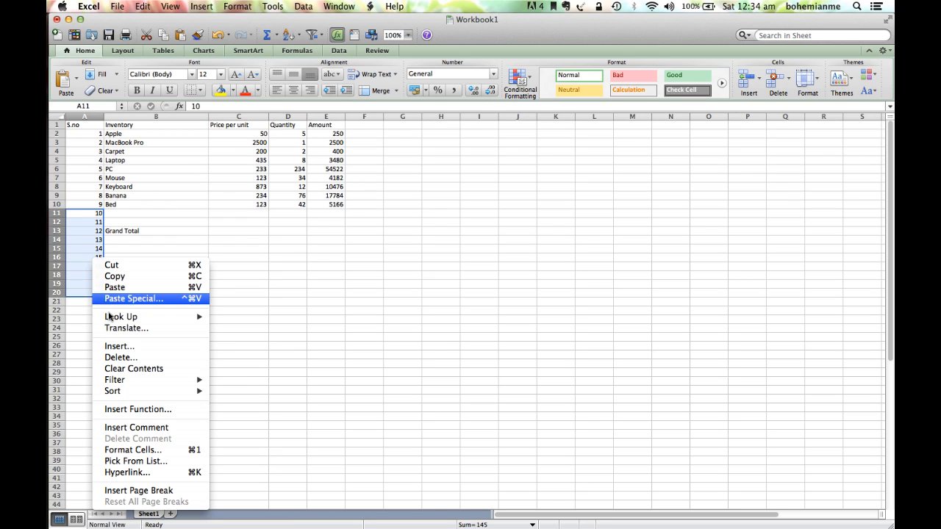
{"action": "left_click", "coordinate": [127, 369]}
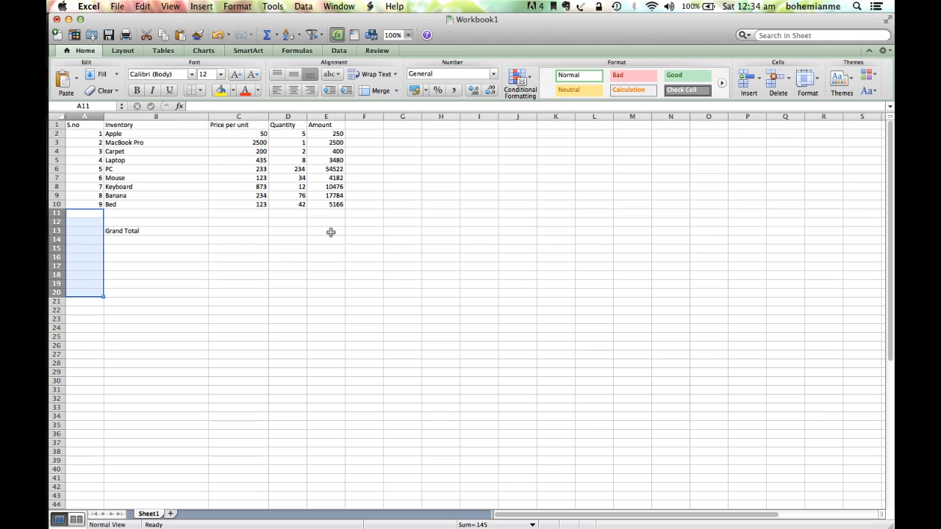
Step: Total the Amount column in the Grand Total row by entering =SUM(E2:E10) in cell E13
{"action": "left_click", "coordinate": [331, 232]}
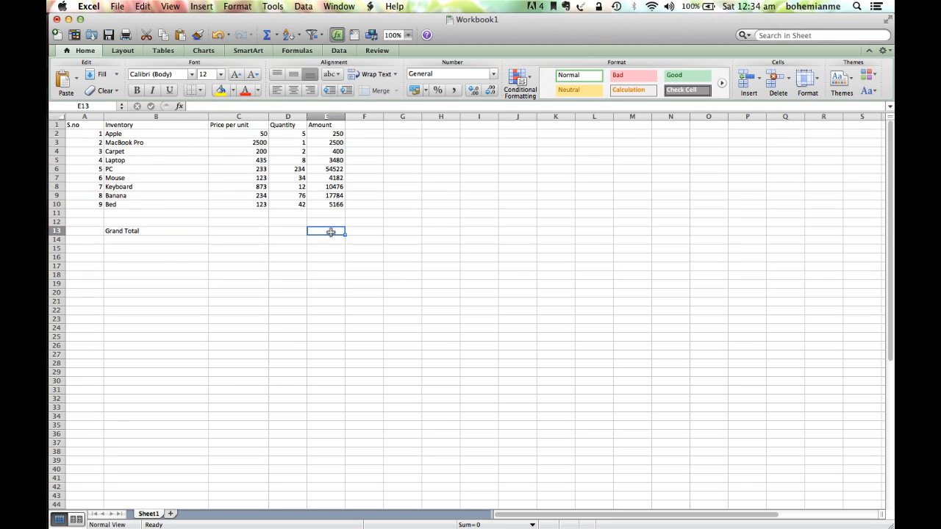
{"action": "type", "text": "="}
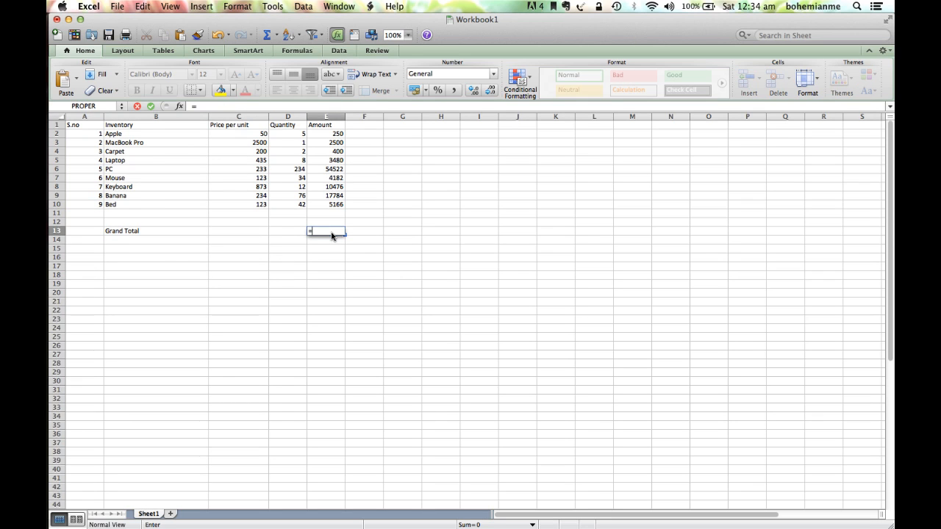
{"action": "type", "text": "SUM"}
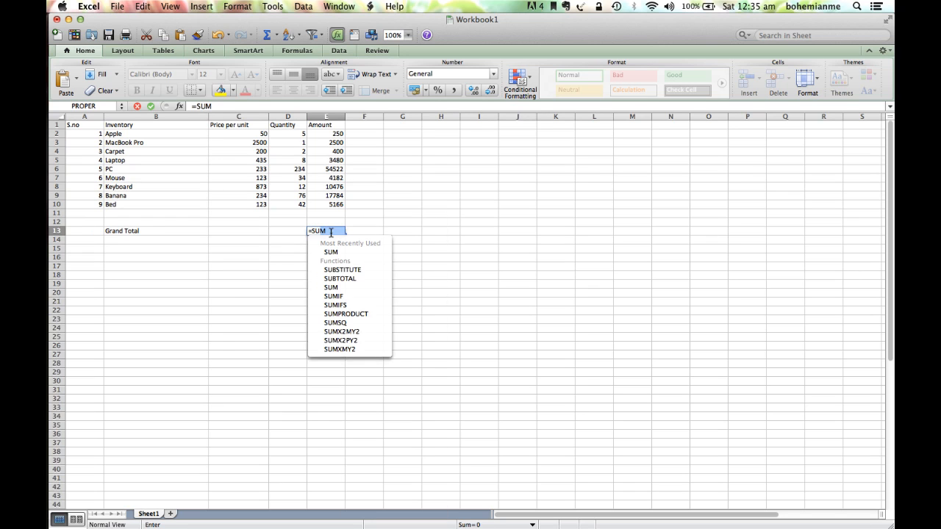
{"action": "type", "text": "("}
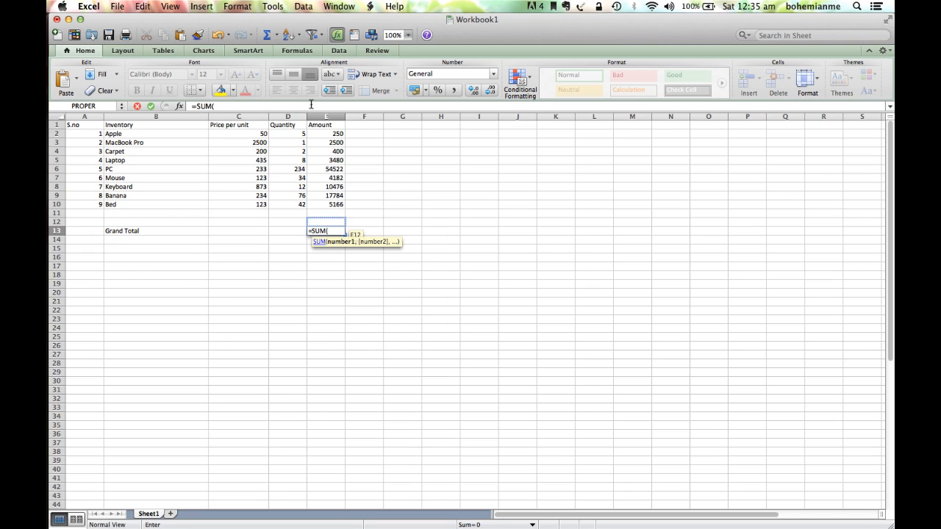
{"action": "left_click", "coordinate": [335, 132]}
{"action": "left_click_drag", "start_coordinate": [335, 131], "coordinate": [338, 207]}
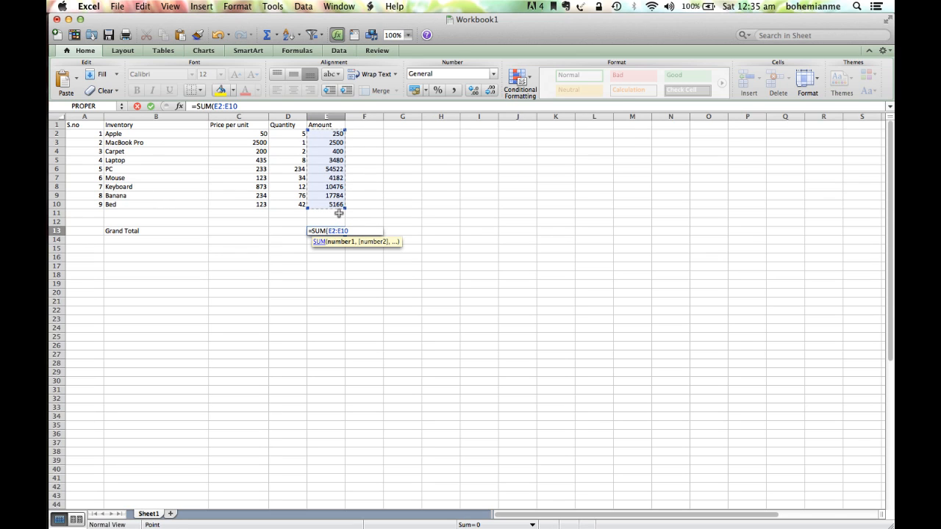
{"action": "key", "text": "Return"}
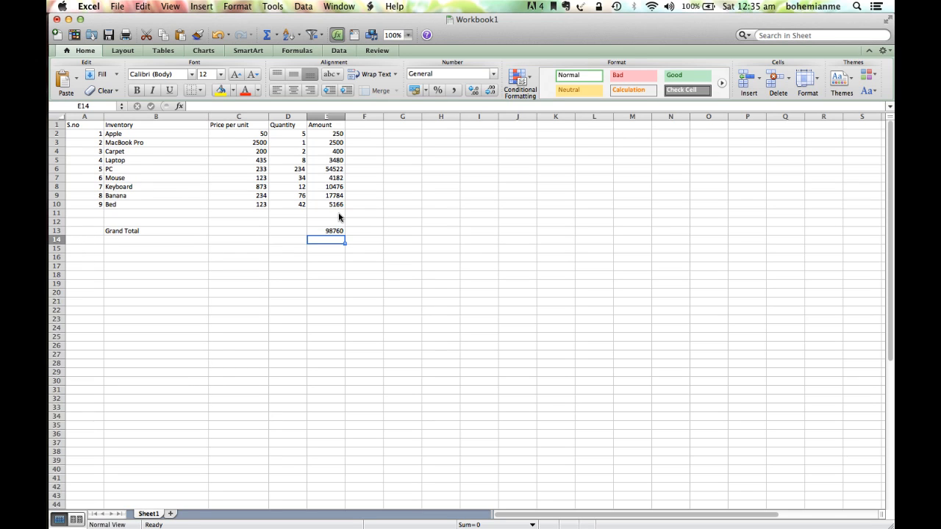
{"action": "key", "text": "Up"}
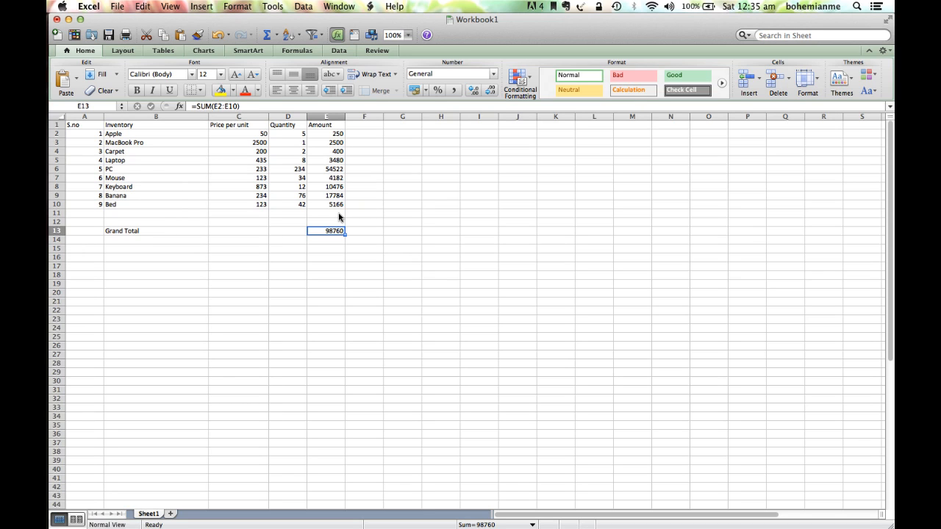
Step: Total the Quantity column in cell D13 with a SUM formula over cells D2 to D10
{"action": "left_click", "coordinate": [278, 231]}
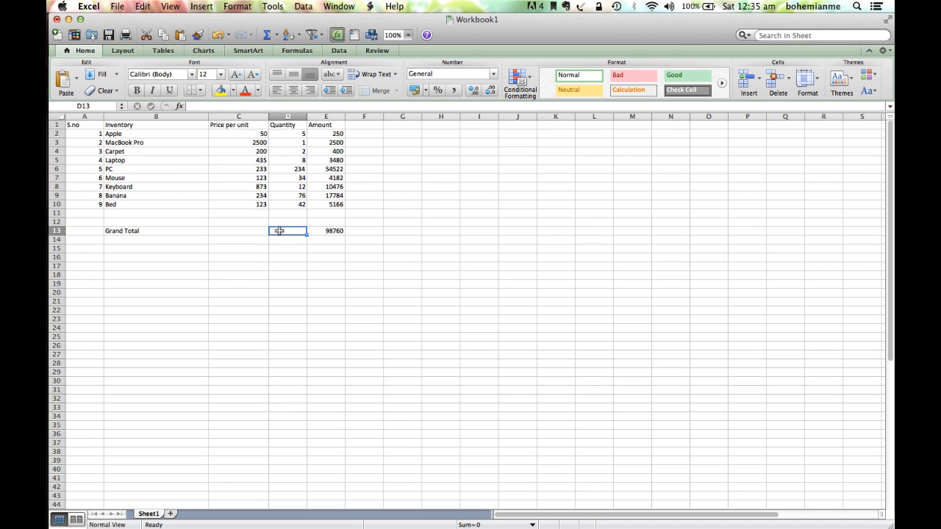
{"action": "type", "text": "="}
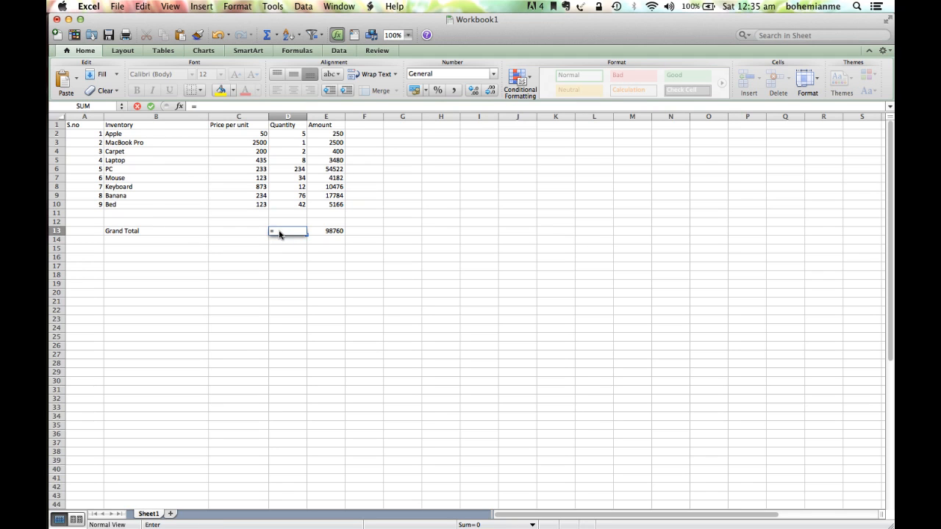
{"action": "type", "text": "SUM"}
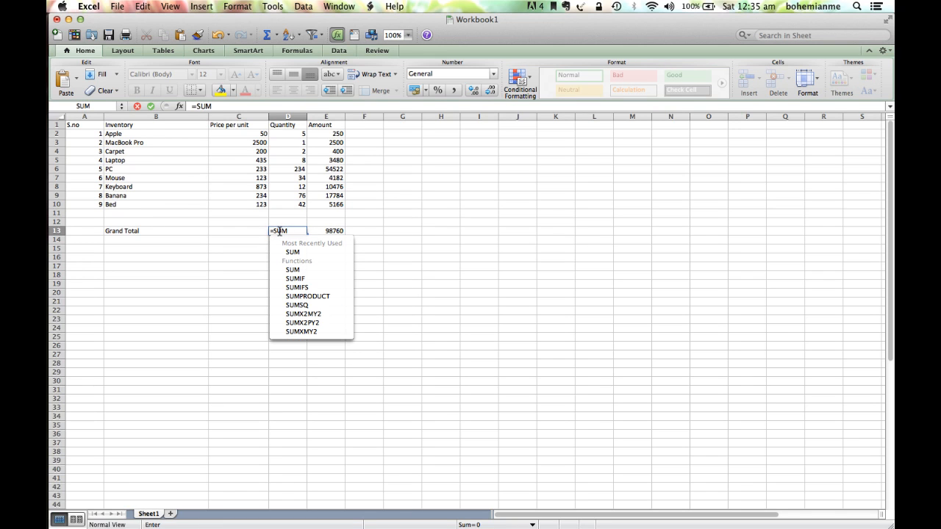
{"action": "type", "text": "("}
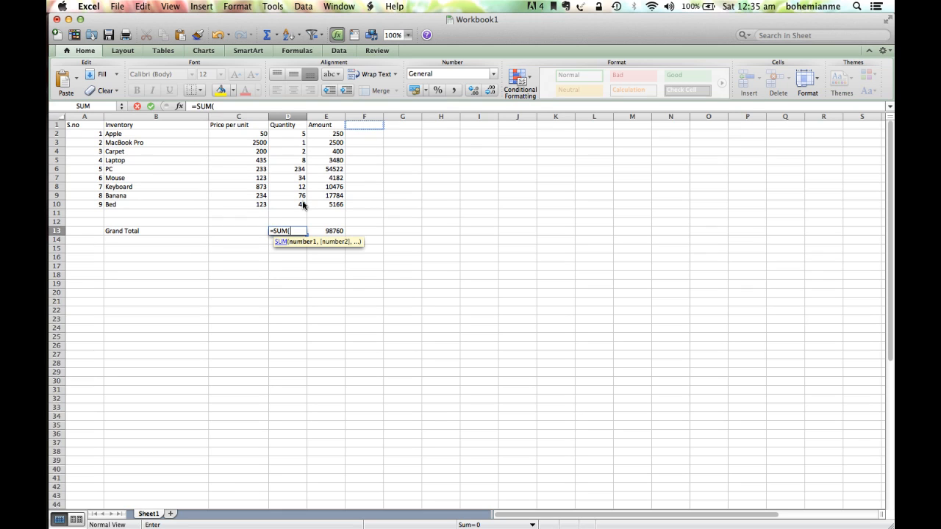
{"action": "left_click_drag", "start_coordinate": [301, 135], "coordinate": [303, 205]}
{"action": "key", "text": "Return"}
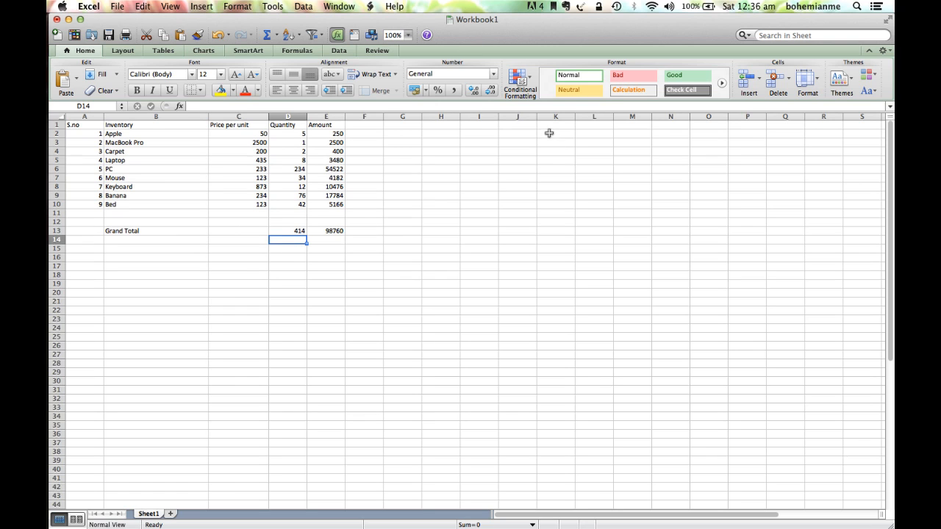
Step: Insert a blank row above the column headers in row 1
{"action": "left_click", "coordinate": [522, 123]}
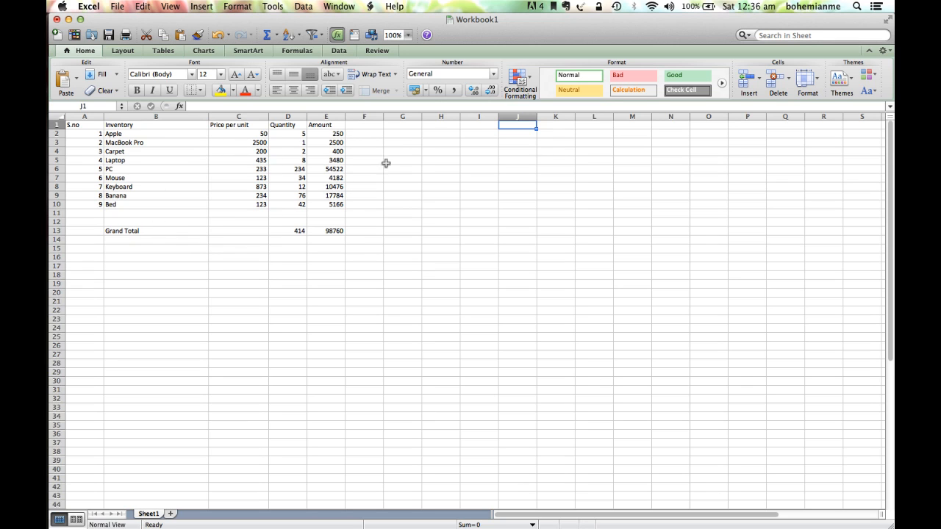
{"action": "mouse_move", "coordinate": [54, 124]}
{"action": "right_click", "coordinate": [62, 125]}
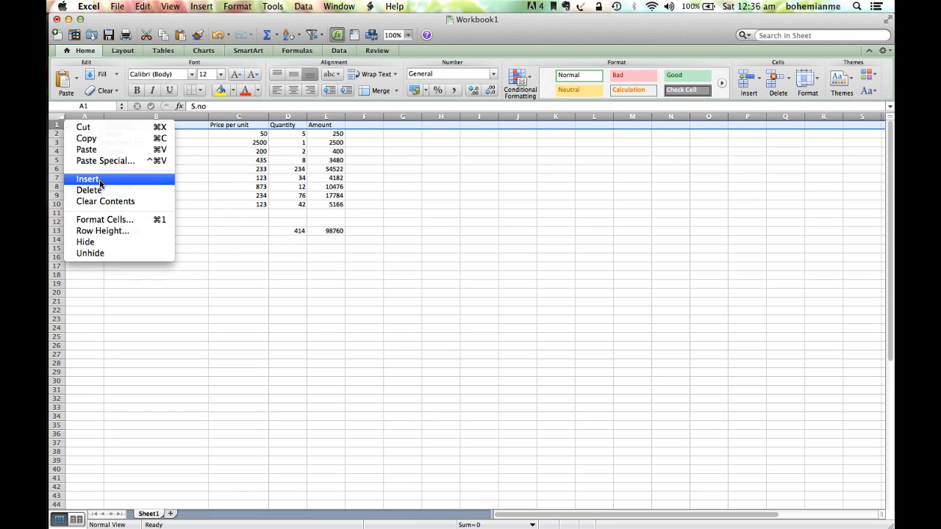
{"action": "left_click", "coordinate": [100, 179]}
Step: Merge cells A1 to E1 into a single title cell above the column headers
{"action": "left_click", "coordinate": [99, 127]}
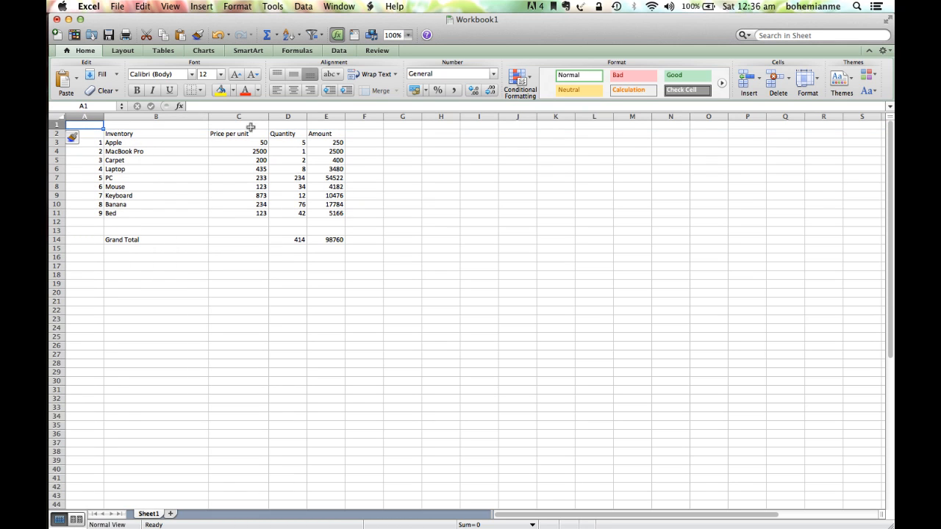
{"action": "left_click", "coordinate": [328, 126], "text": "shift"}
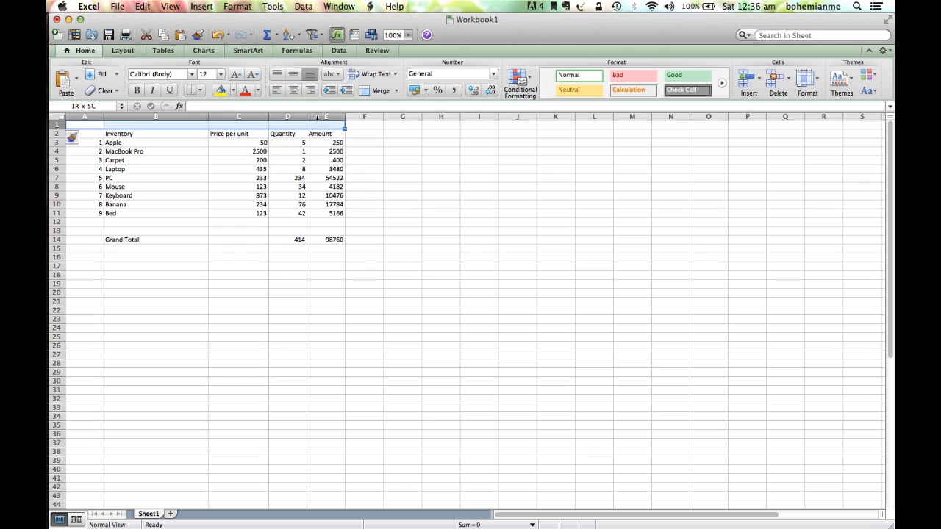
{"action": "left_click", "coordinate": [396, 90]}
{"action": "left_click", "coordinate": [404, 117]}
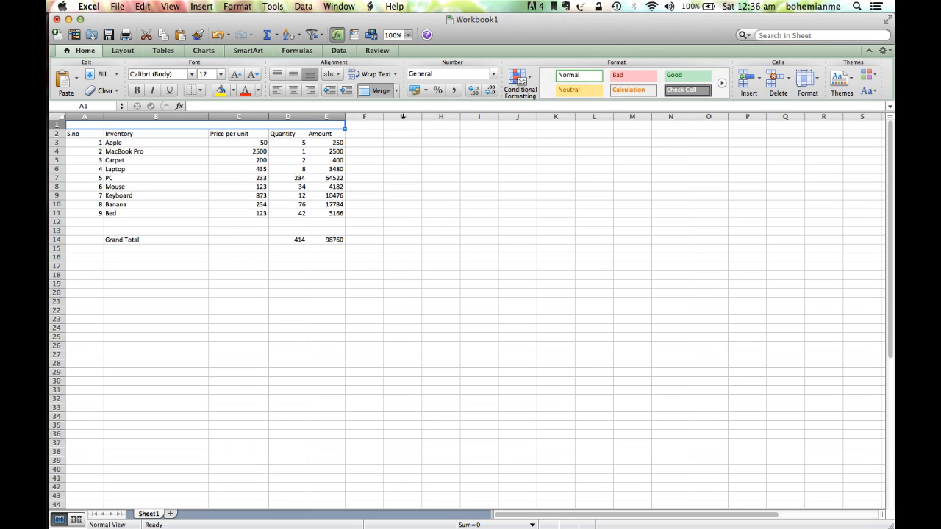
Step: Enter the title "Table 1" in the merged cell A1 and centre it horizontally
{"action": "type", "text": "Table 1"}
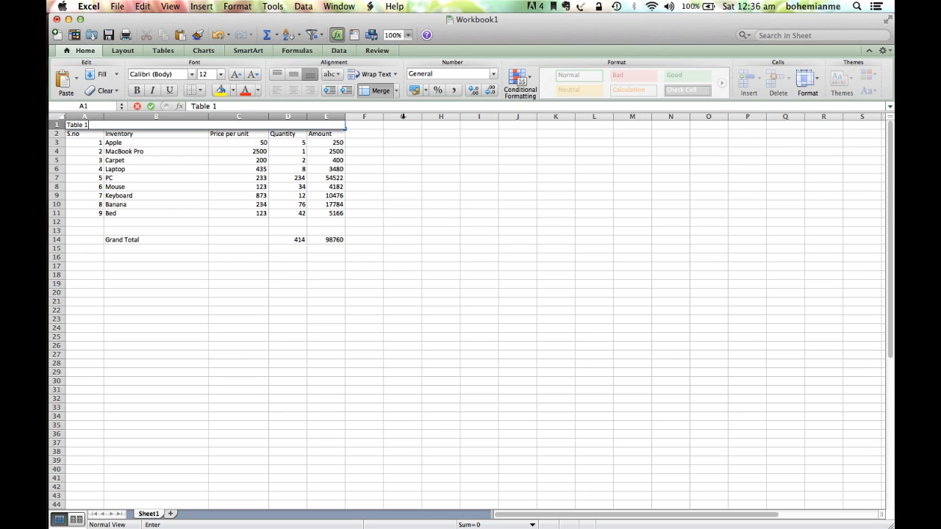
{"action": "left_click", "coordinate": [286, 152]}
{"action": "key", "text": "Up"}
{"action": "key", "text": "Up"}
{"action": "key", "text": "Up"}
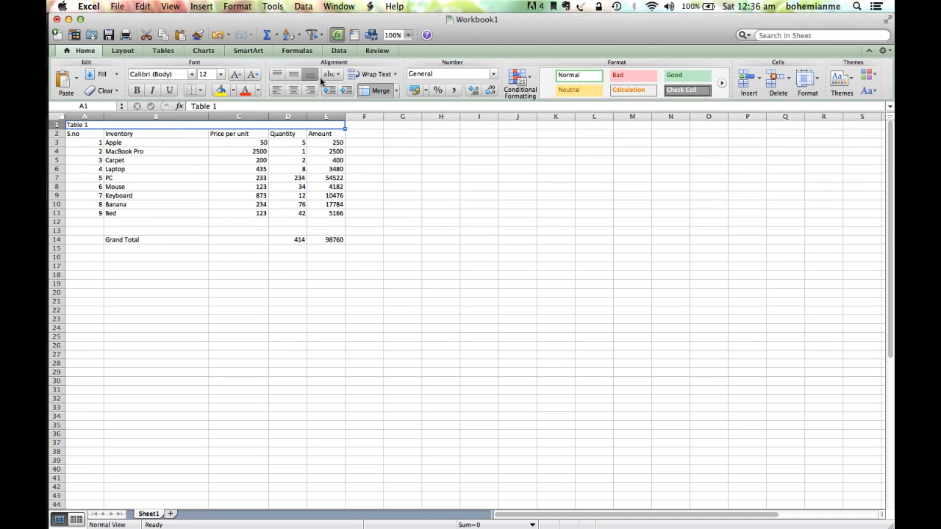
{"action": "left_click", "coordinate": [293, 90]}
Step: Enlarge the "Table 1" title to font size 22 and make it bold
{"action": "left_click", "coordinate": [236, 76]}
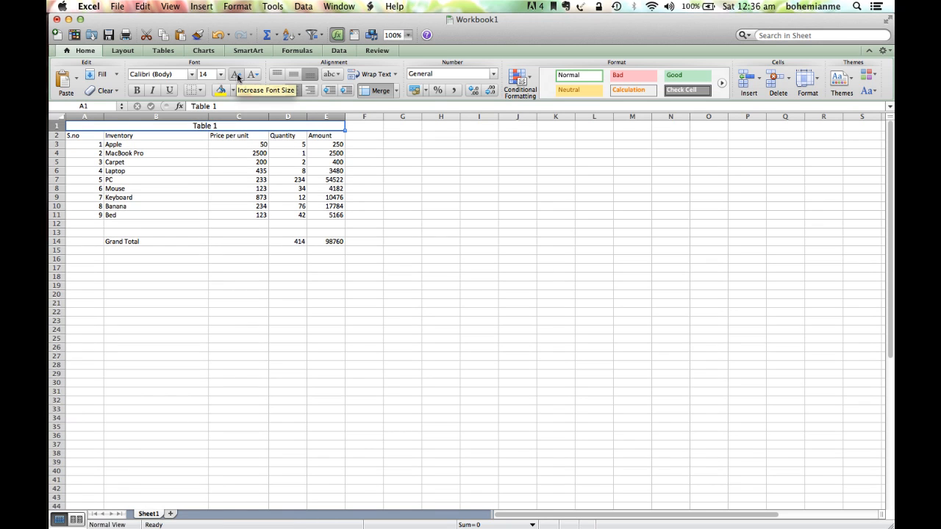
{"action": "left_click", "coordinate": [236, 76]}
{"action": "left_click", "coordinate": [237, 76]}
{"action": "left_click", "coordinate": [237, 76]}
{"action": "left_click", "coordinate": [237, 76]}
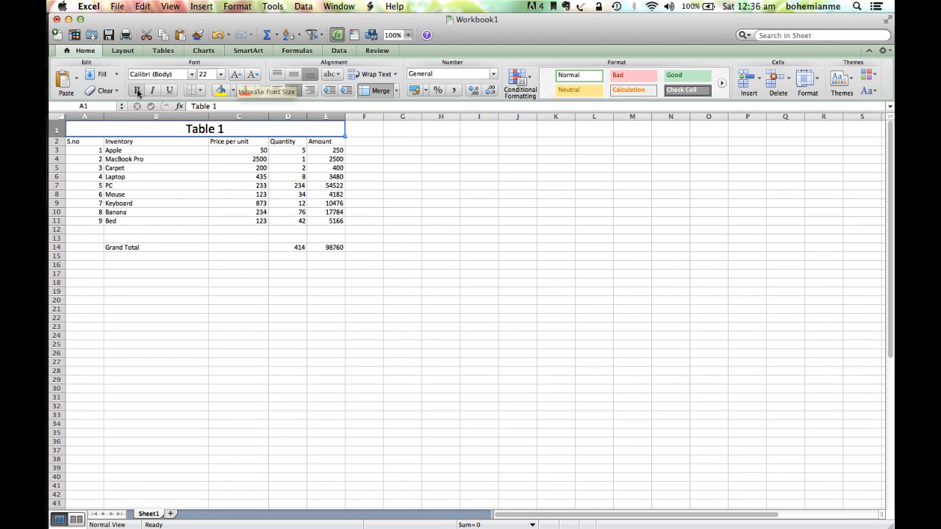
{"action": "left_click", "coordinate": [136, 90]}
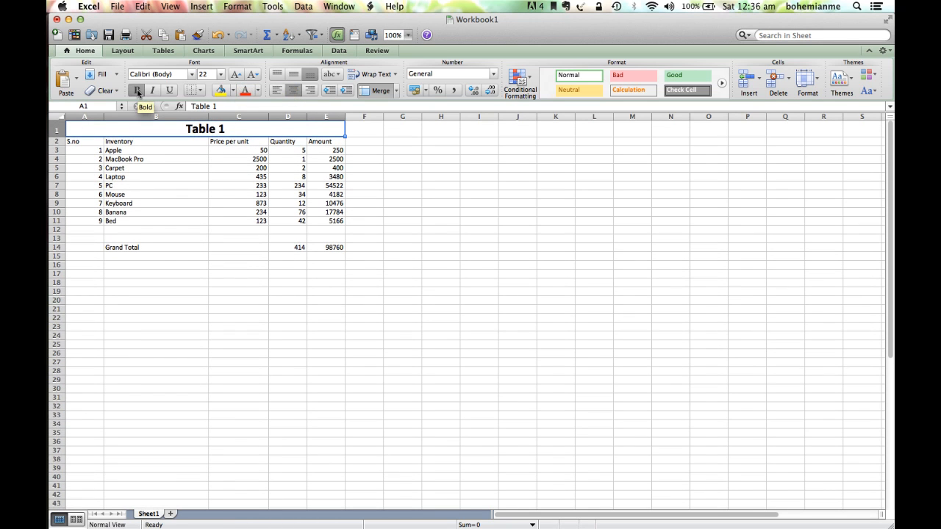
Step: Apply All Borders to the whole table from the title in A1 down to the Grand Total row in E14
{"action": "left_click", "coordinate": [338, 247], "text": "shift"}
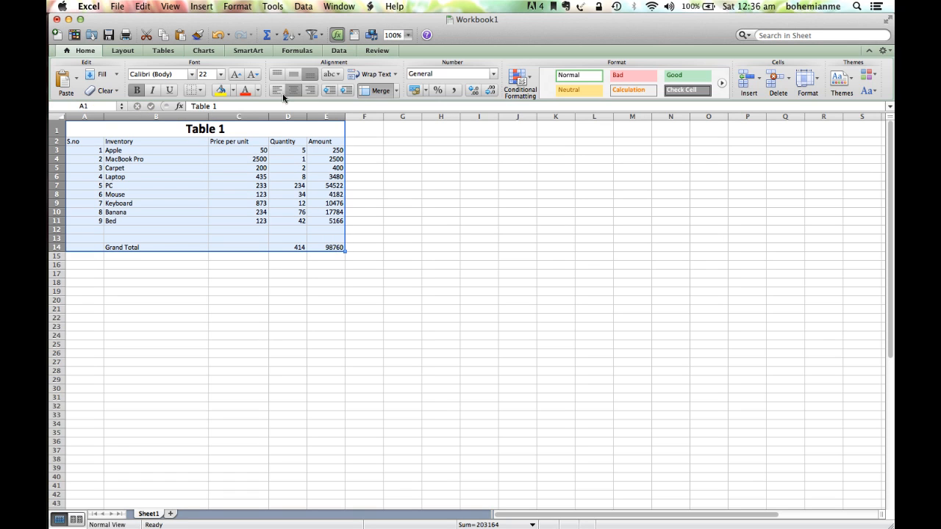
{"action": "left_click", "coordinate": [200, 91]}
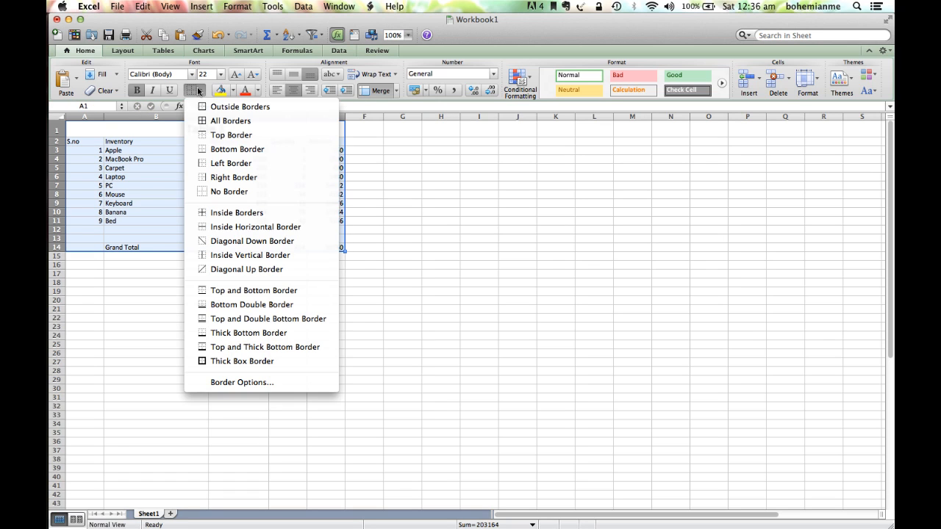
{"action": "left_click", "coordinate": [213, 121]}
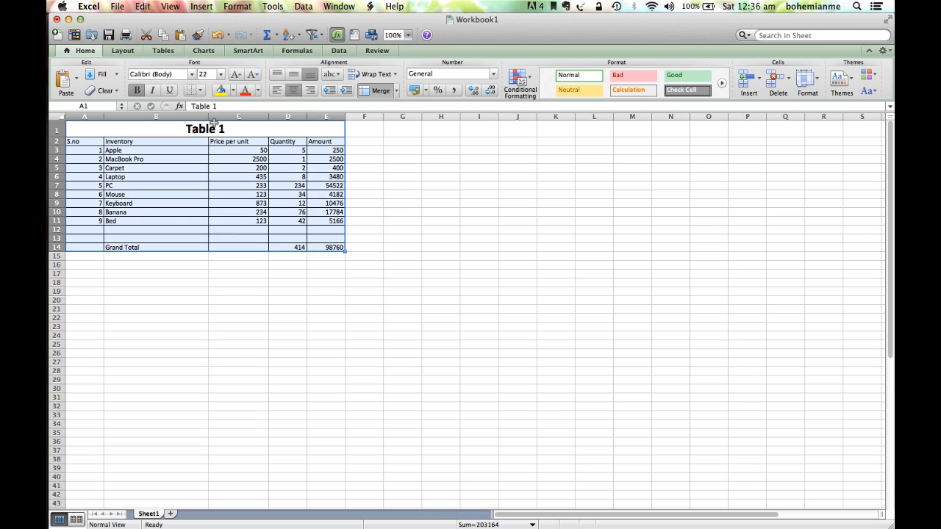
Step: Merge the blank cells A12 to E13 between the last item and the Grand Total row
{"action": "left_click", "coordinate": [151, 168]}
{"action": "left_click_drag", "start_coordinate": [85, 229], "coordinate": [333, 239]}
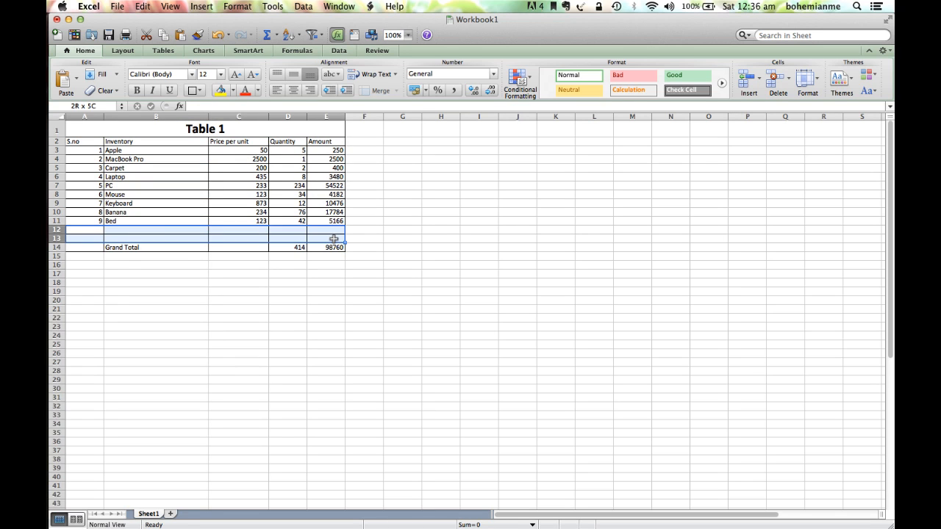
{"action": "left_click", "coordinate": [375, 91]}
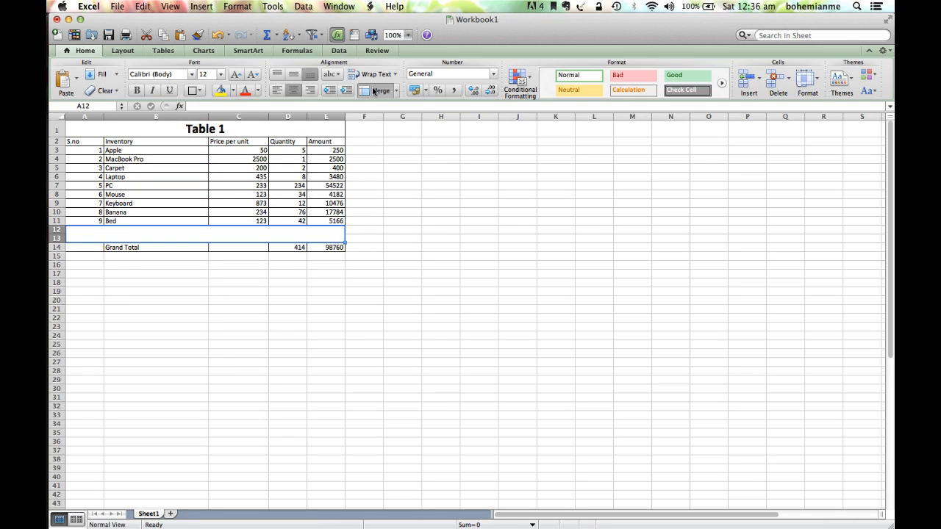
{"action": "left_click", "coordinate": [444, 250]}
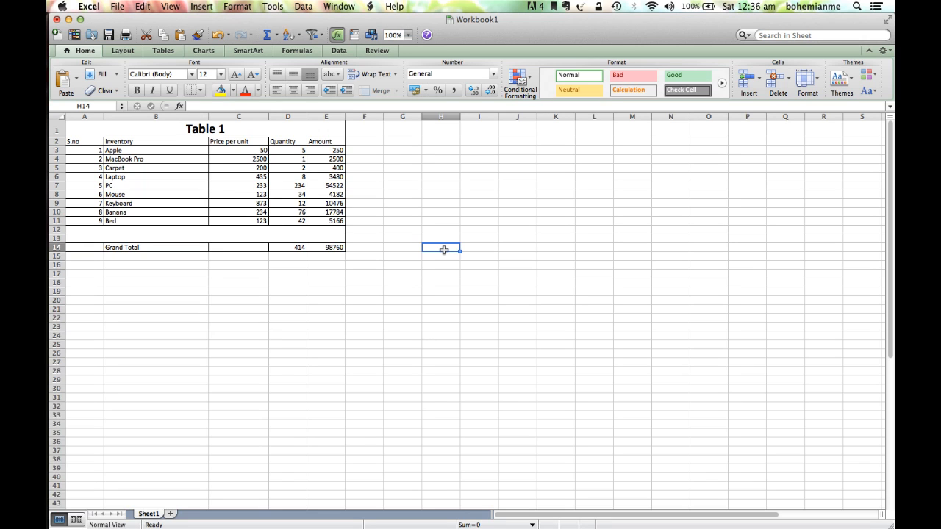
Step: Examine the item rows and the Quantity and Amount totals in the finished Table 1
{"action": "key", "text": "Left"}
{"action": "key", "text": "Left"}
{"action": "key", "text": "Left"}
{"action": "key", "text": "Left"}
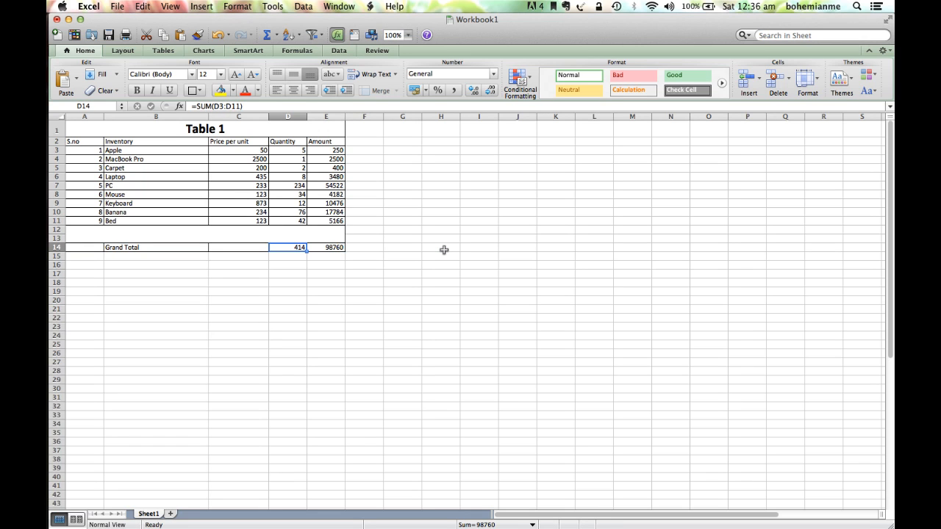
{"action": "left_click", "coordinate": [138, 214]}
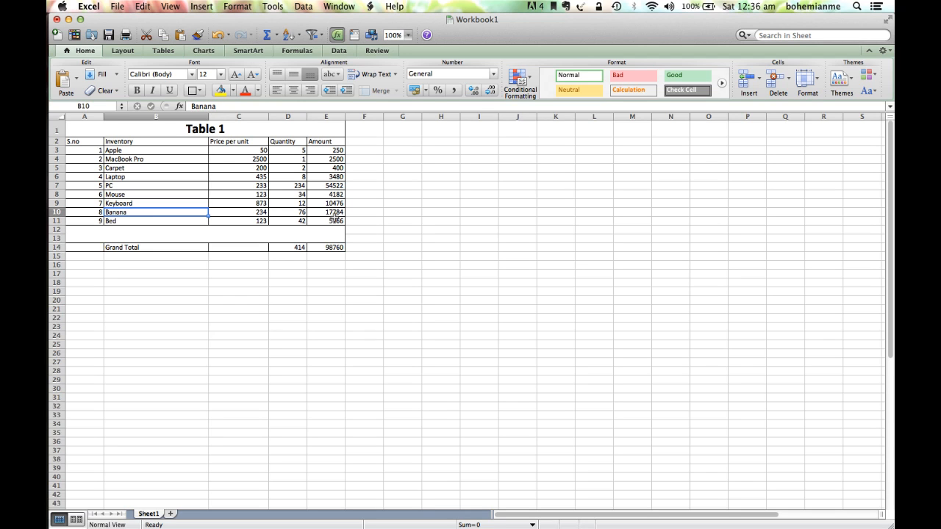
{"action": "left_click_drag", "start_coordinate": [73, 142], "coordinate": [338, 223]}
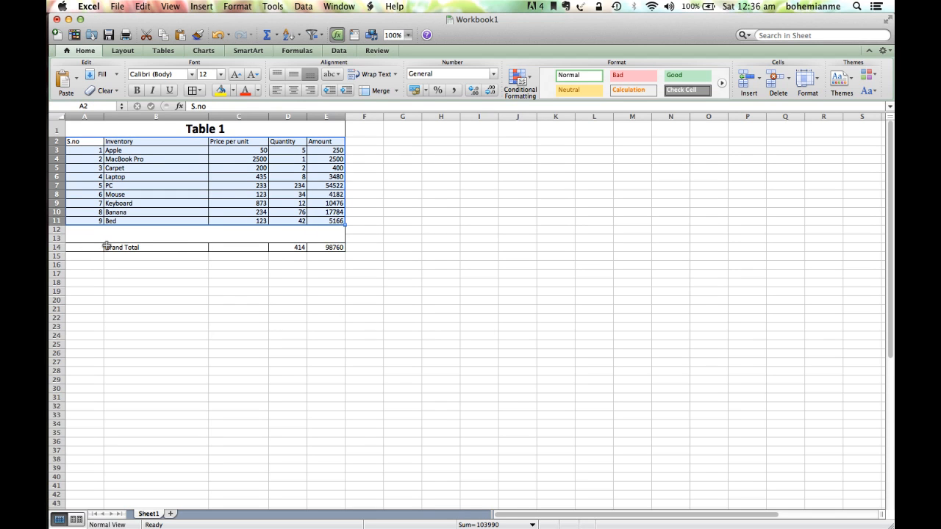
{"action": "left_click_drag", "start_coordinate": [107, 247], "coordinate": [334, 248]}
{"action": "left_click", "coordinate": [334, 248]}
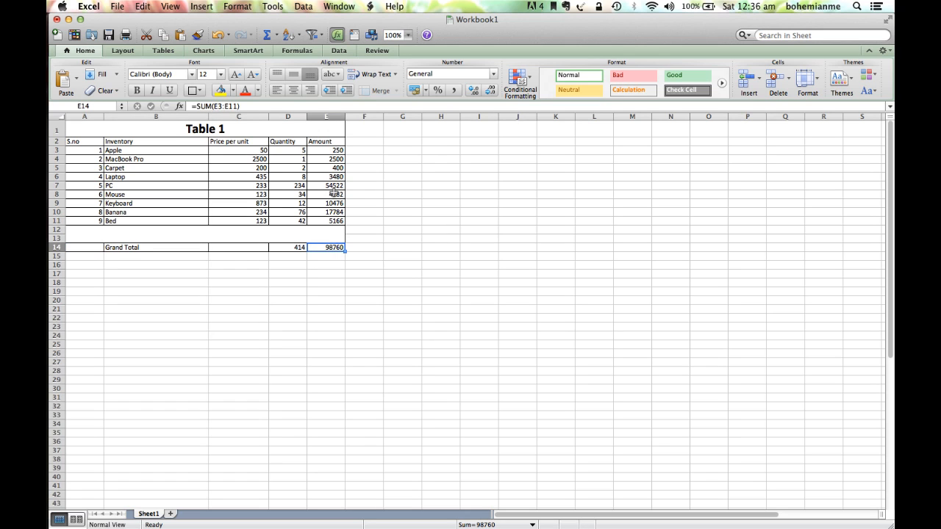
{"action": "left_click", "coordinate": [431, 152]}
Step: Merge cells I1 to M1 and cells I2 to M2 as heading rows for a second table
{"action": "left_click_drag", "start_coordinate": [494, 130], "coordinate": [643, 129]}
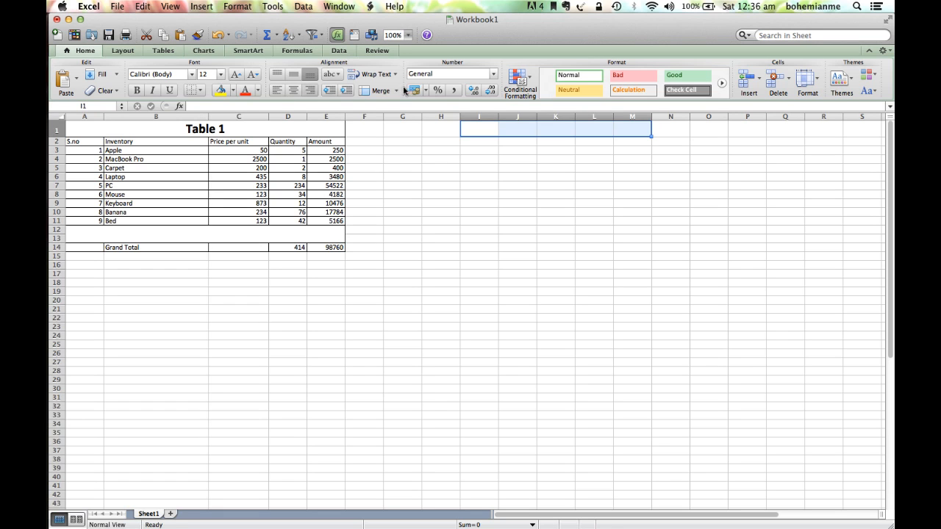
{"action": "left_click", "coordinate": [379, 90]}
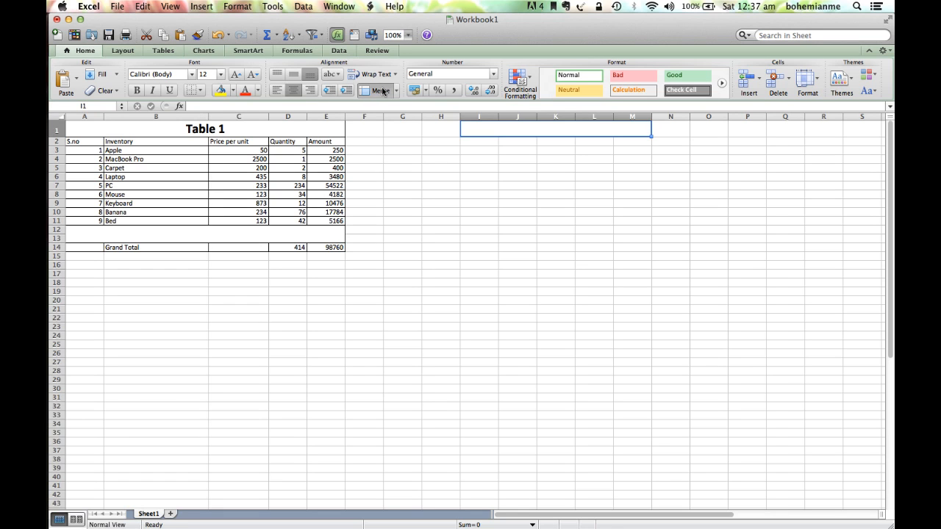
{"action": "left_click", "coordinate": [423, 236]}
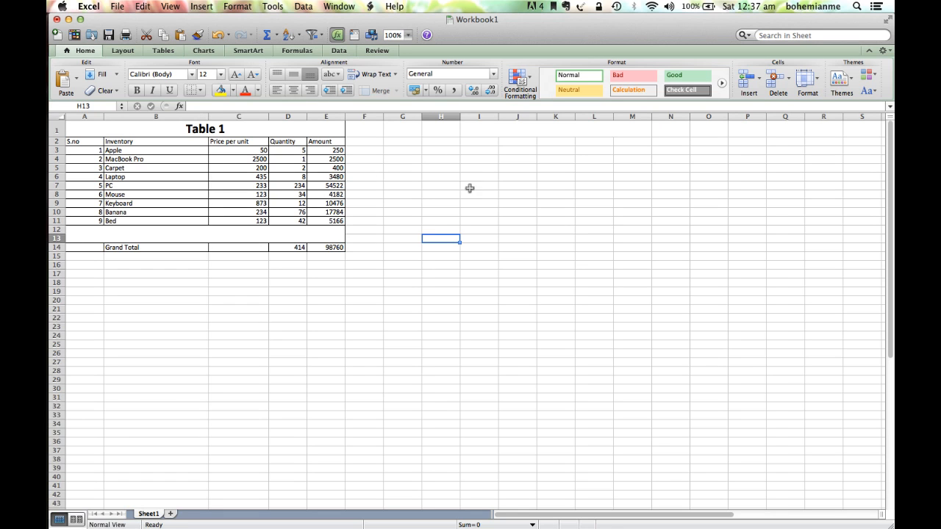
{"action": "left_click", "coordinate": [477, 139]}
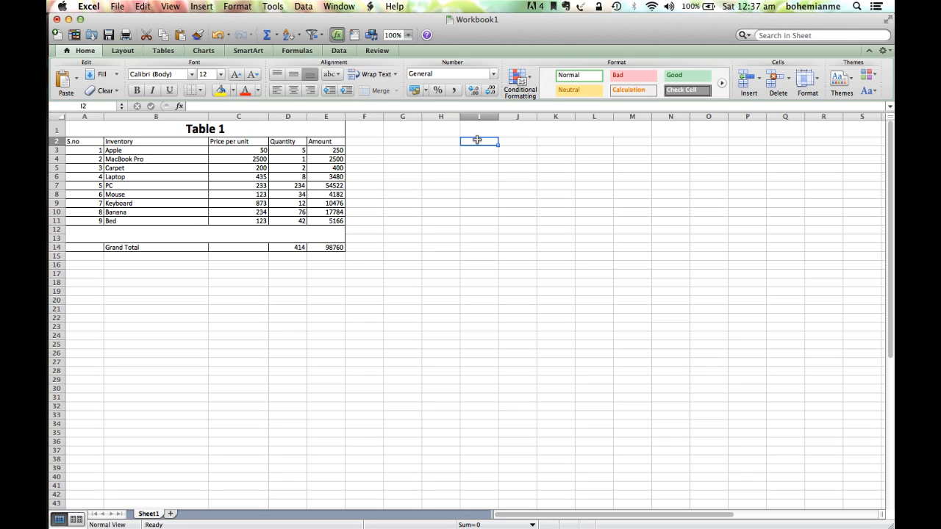
{"action": "left_click", "coordinate": [634, 141], "text": "shift"}
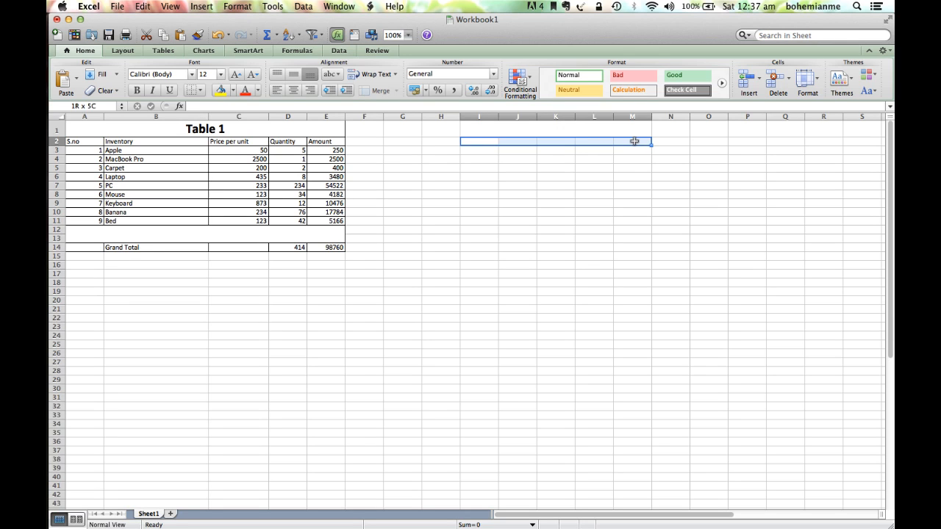
Step: Copy the "Table 1" title with its formatting into the merged cell I1
{"action": "left_click", "coordinate": [276, 128]}
{"action": "key", "text": "super+c"}
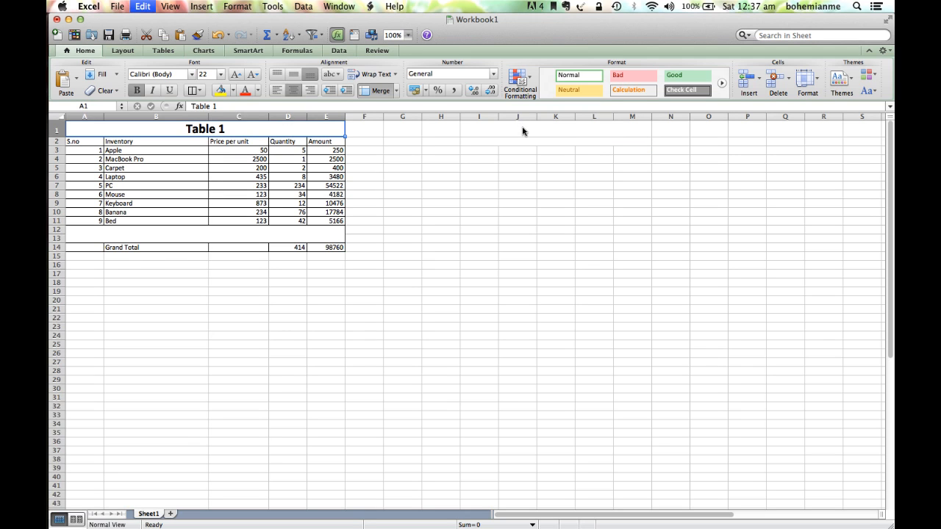
{"action": "left_click", "coordinate": [522, 128]}
{"action": "key", "text": "super+v"}
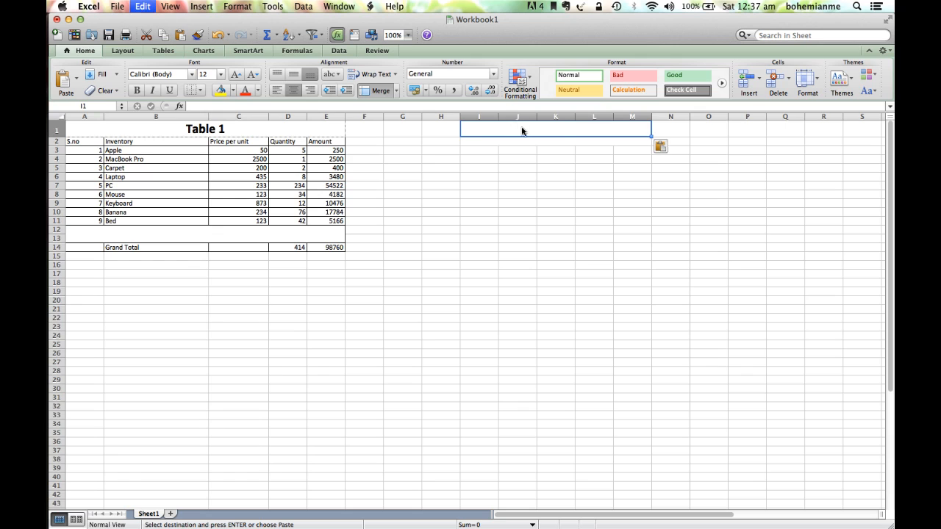
Step: Change the copied title in cell I1 to "Table 2"
{"action": "left_click", "coordinate": [293, 108]}
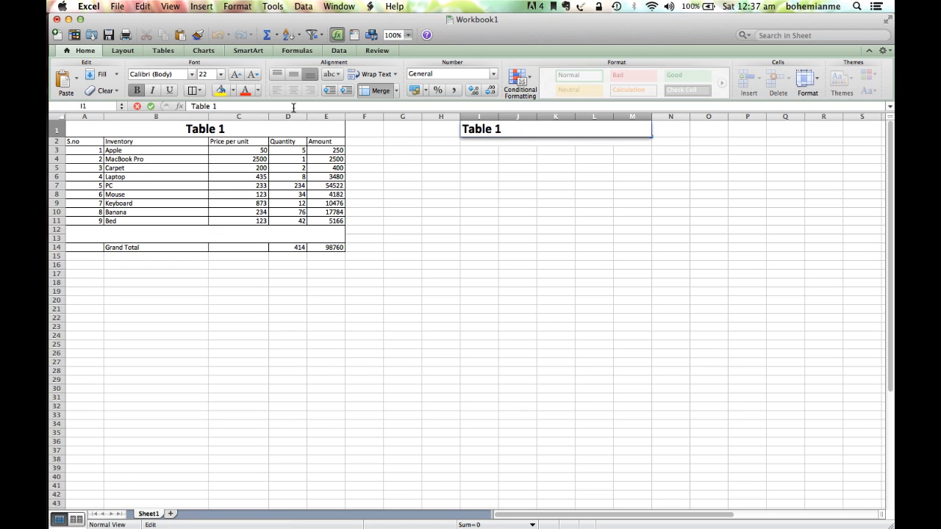
{"action": "key", "text": "BackSpace"}
{"action": "type", "text": "2"}
{"action": "key", "text": "Return"}
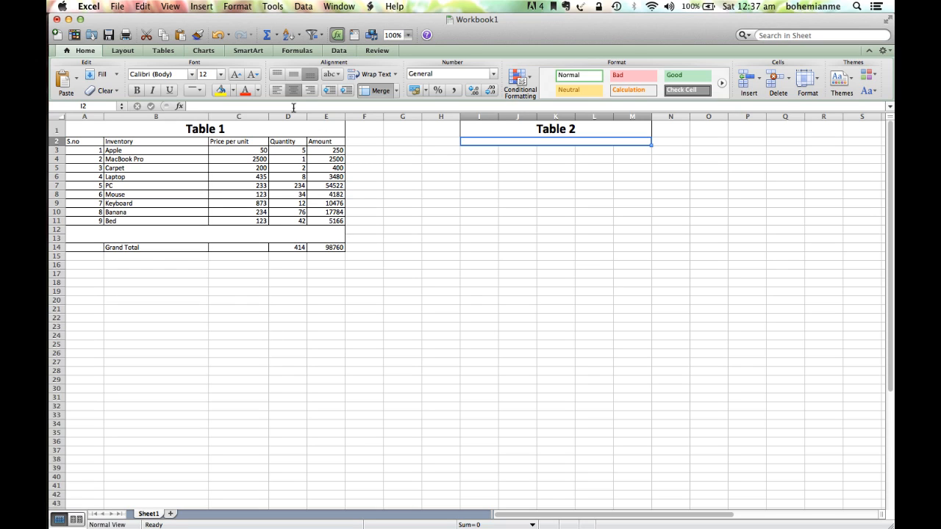
{"action": "key", "text": "Up"}
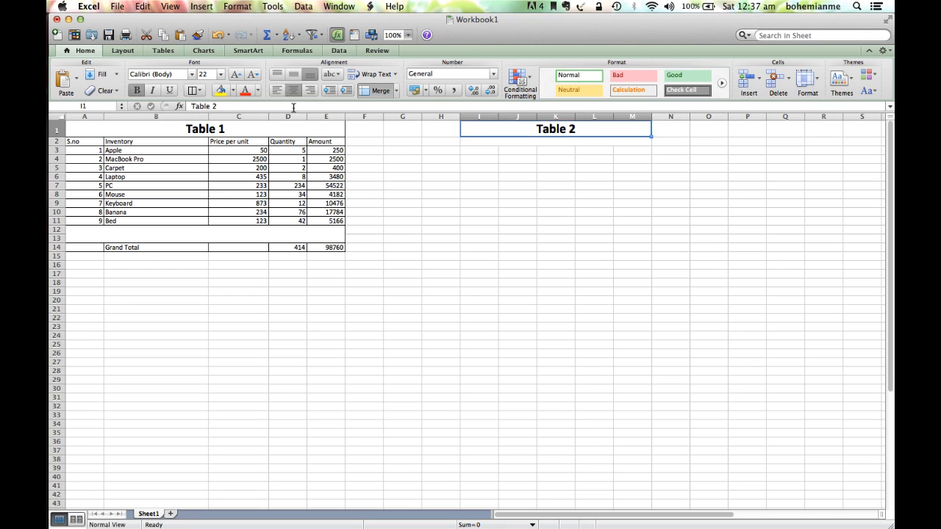
Step: Enter the department heading "Dept - IT" in the merged cell I2 below the Table 2 title
{"action": "key", "text": "Down"}
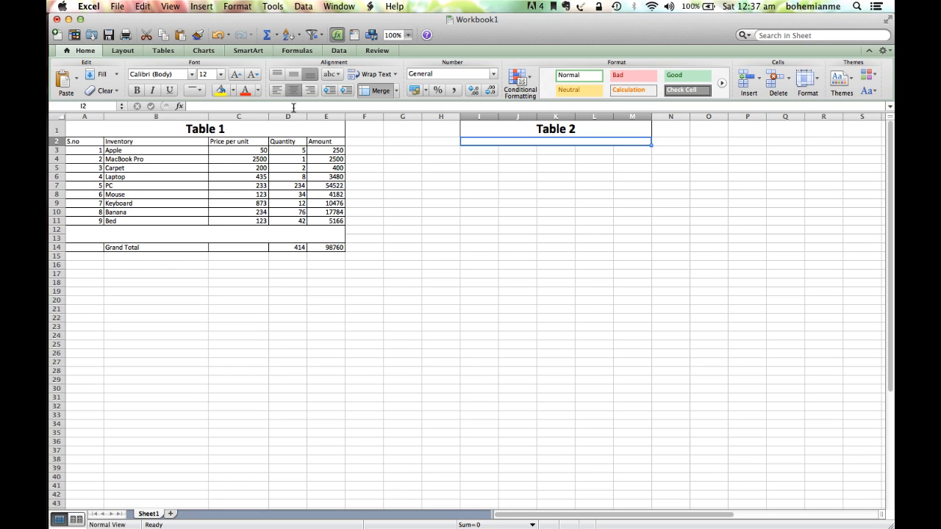
{"action": "type", "text": "Dept -"}
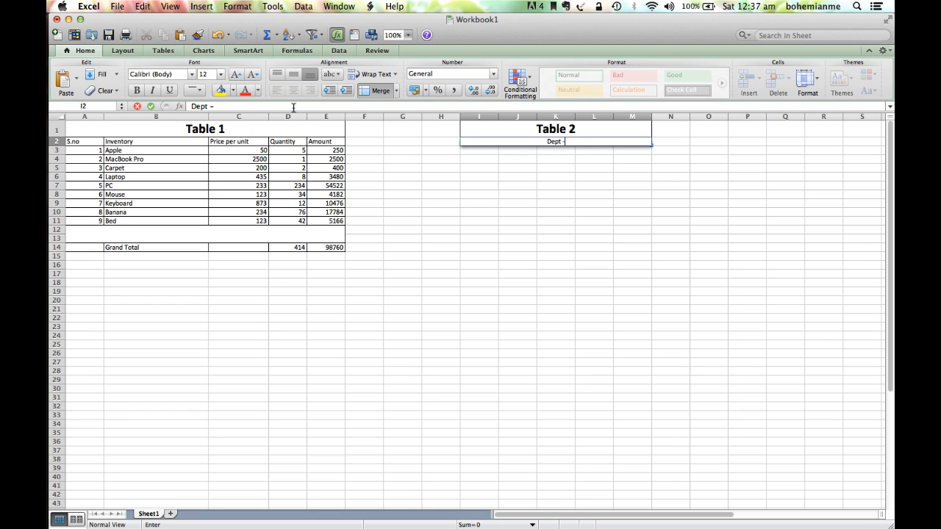
{"action": "type", "text": " IT"}
{"action": "key", "text": "Return"}
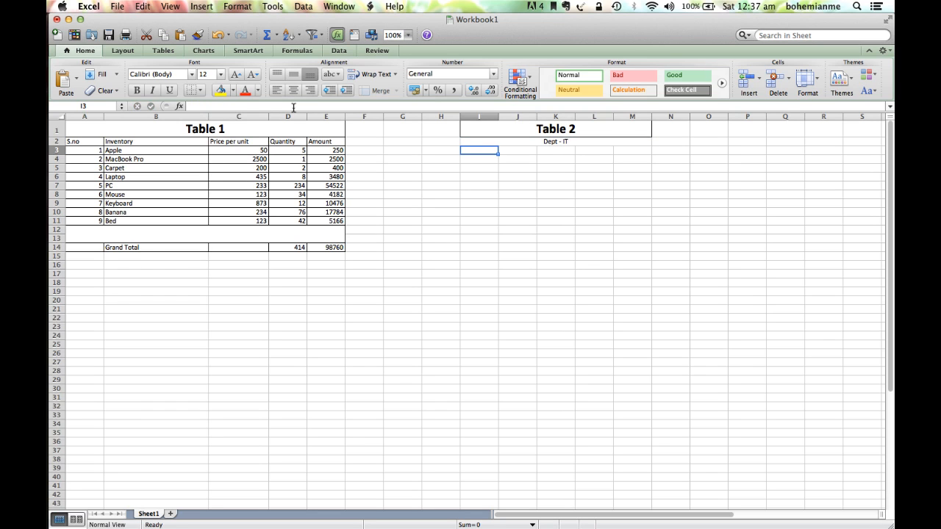
Step: Merge cells I14 to M14 for a second department heading in Table 2
{"action": "key", "text": "Return"}
{"action": "key", "text": "Return"}
{"action": "key", "text": "Return"}
{"action": "key", "text": "Return"}
{"action": "key", "text": "Return"}
{"action": "key", "text": "Return"}
{"action": "key", "text": "Return"}
{"action": "key", "text": "Return"}
{"action": "key", "text": "Return"}
{"action": "key", "text": "Return"}
{"action": "key", "text": "Return"}
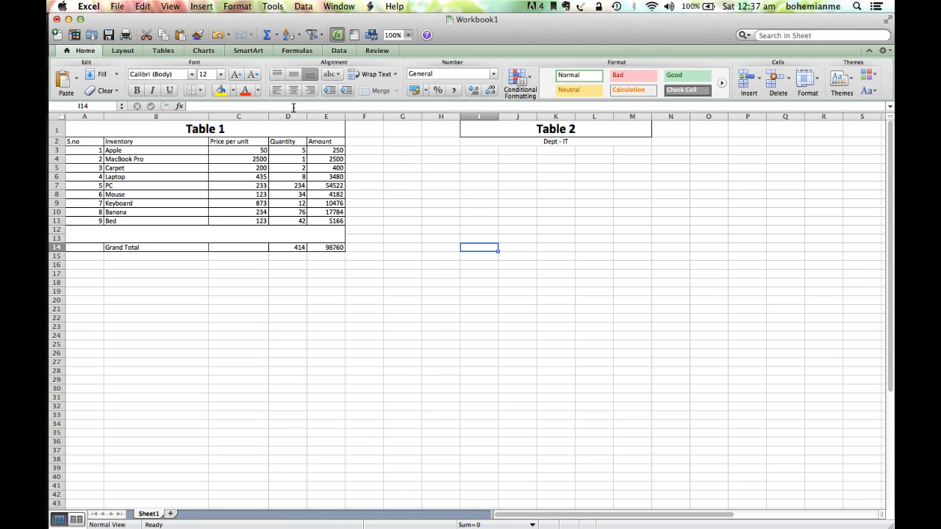
{"action": "key", "text": "shift+Right"}
{"action": "key", "text": "shift+Right"}
{"action": "key", "text": "shift+Right"}
{"action": "key", "text": "shift+Right"}
{"action": "left_click", "coordinate": [383, 90]}
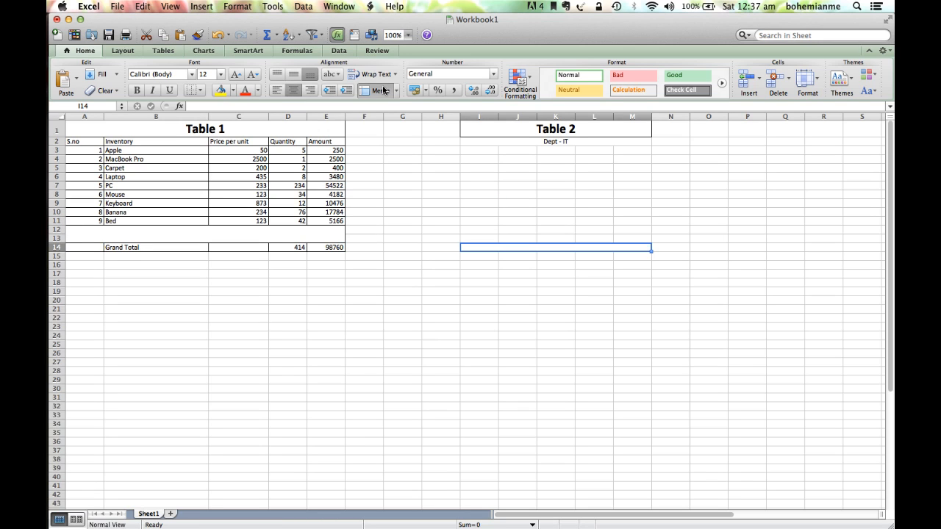
Step: Enter the department heading "Dept - HR" in the merged cell I14
{"action": "type", "text": "Dept"}
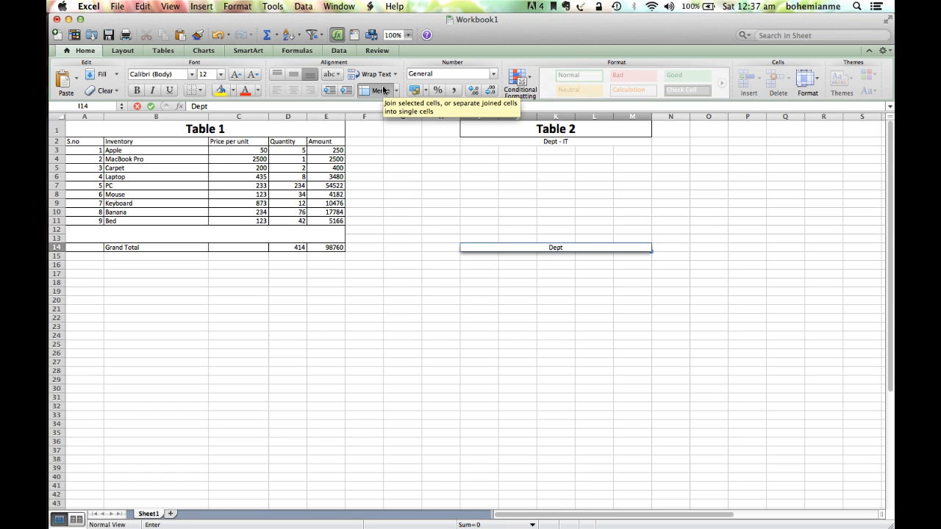
{"action": "type", "text": " - HR"}
{"action": "key", "text": "Return"}
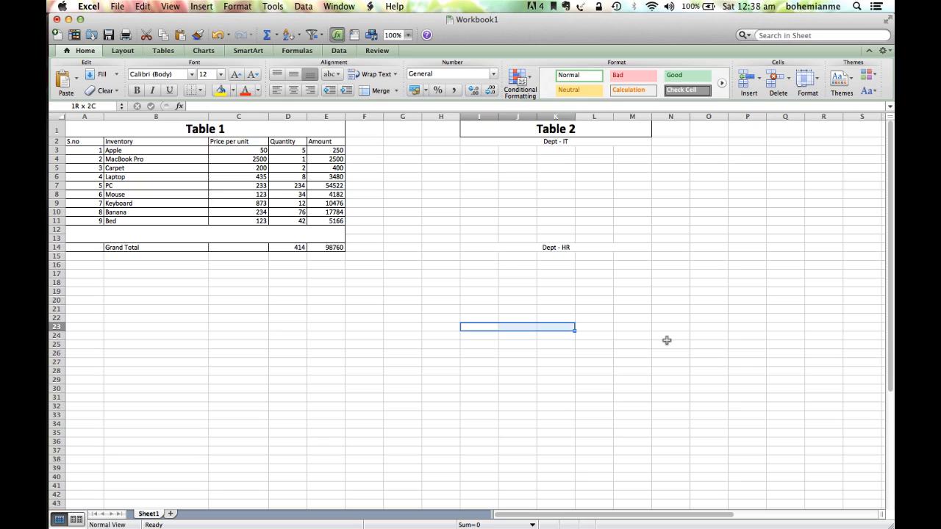
Step: Merge cells I23 to M23 and enter the department heading "Dept - Admin" in them
{"action": "key", "text": "shift+Right"}
{"action": "key", "text": "shift+Right"}
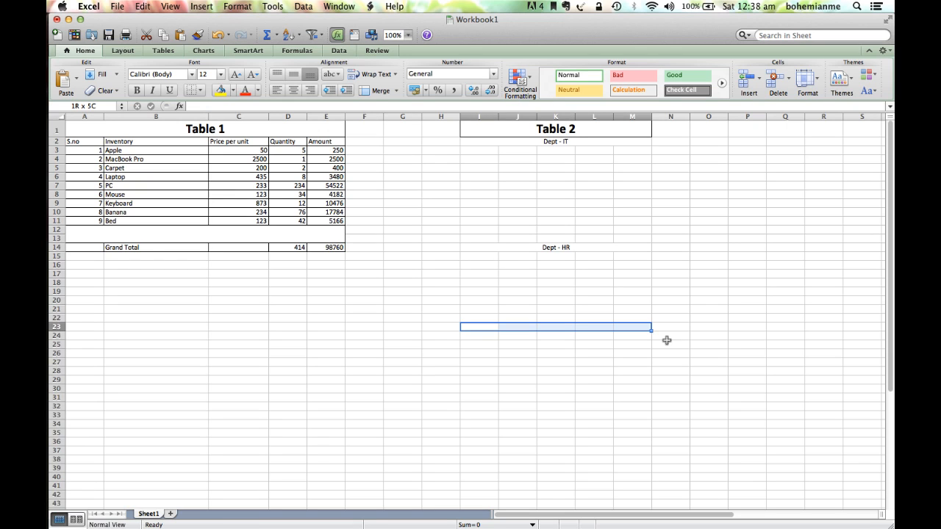
{"action": "left_click", "coordinate": [373, 95]}
{"action": "type", "text": "Dept - AD"}
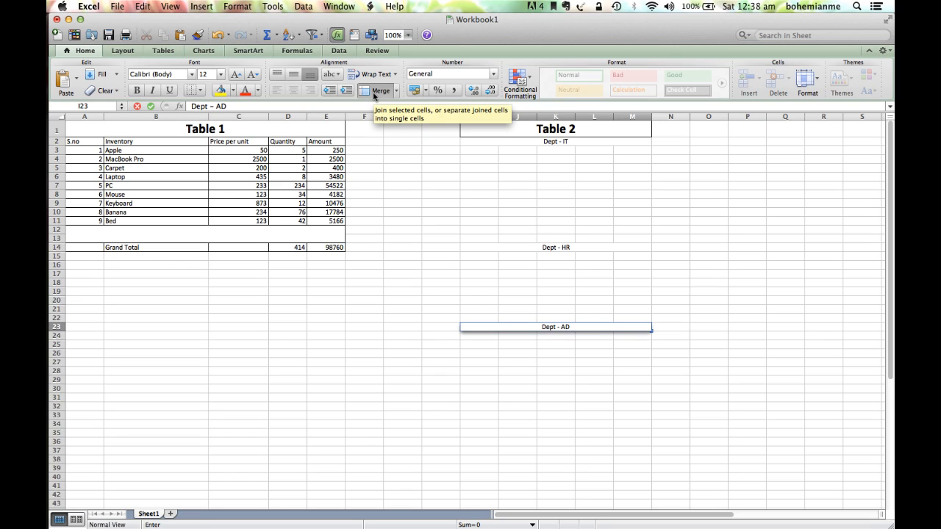
{"action": "key", "text": "BackSpace"}
{"action": "type", "text": "dmin"}
{"action": "key", "text": "Return"}
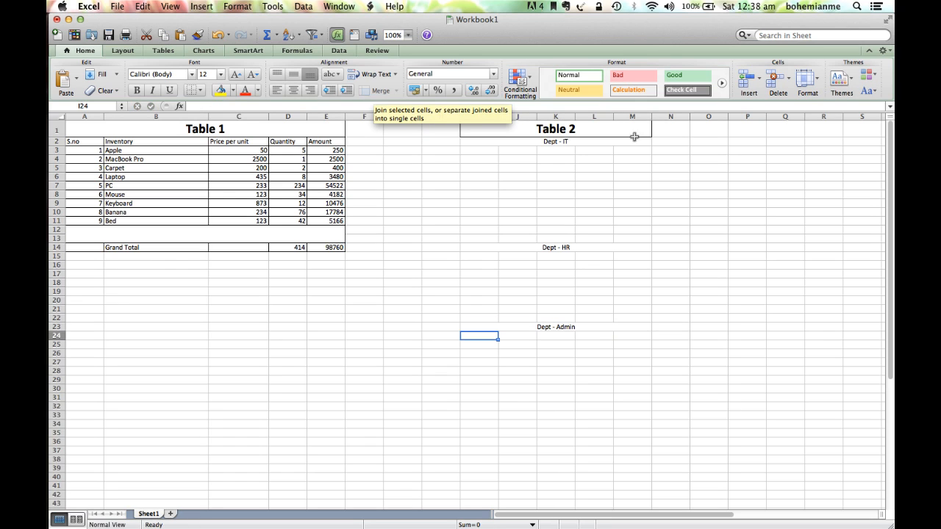
Step: Move the merged "Dept - IT" heading down one row to I3, leaving row 2 free
{"action": "left_click", "coordinate": [476, 150]}
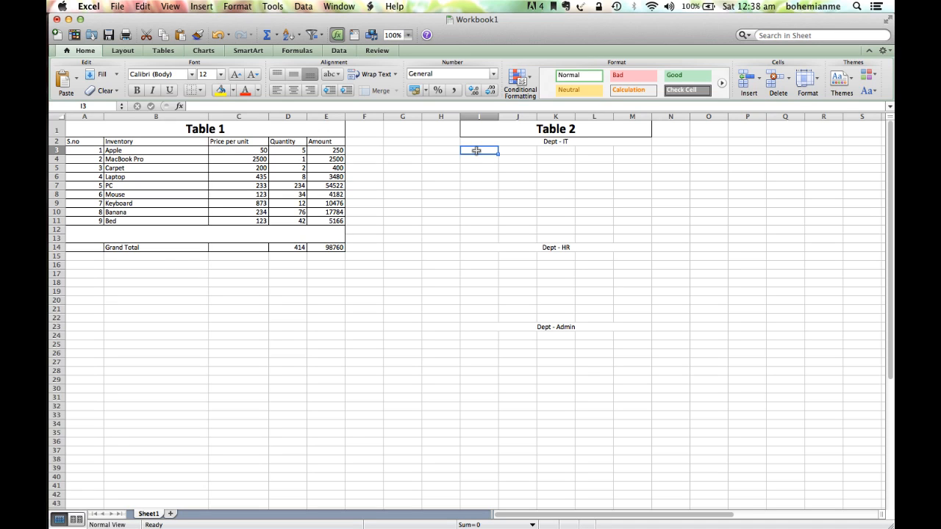
{"action": "left_click", "coordinate": [470, 143]}
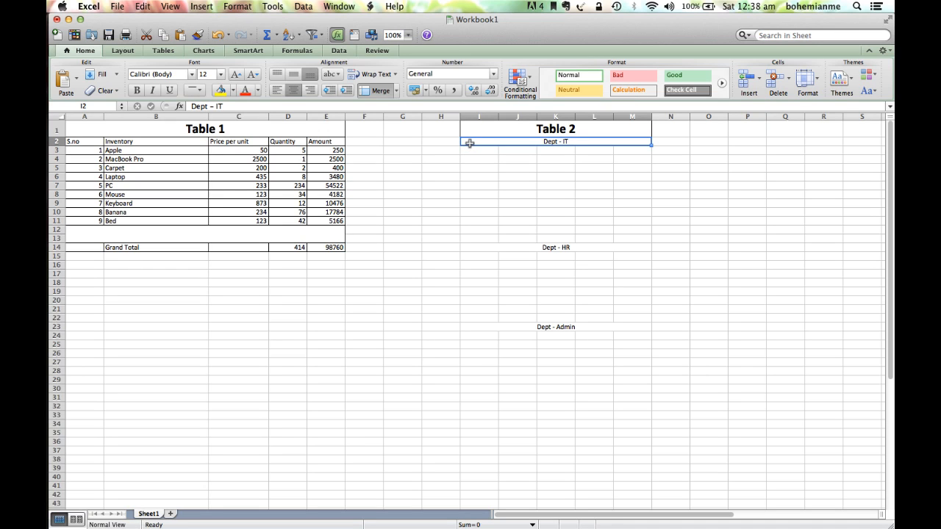
{"action": "key", "text": "super+z"}
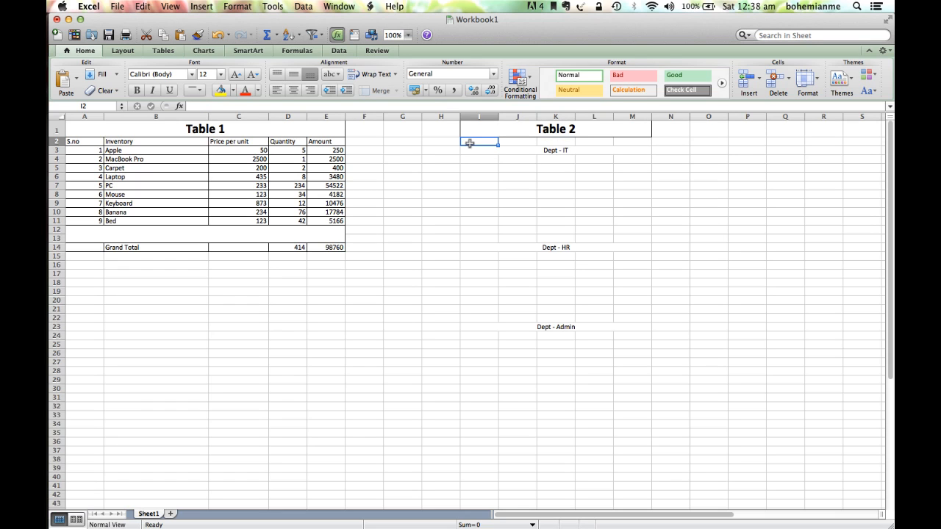
Step: Enter the Table 2 column headings "S.no", "Item" and "Location" in cells I2 to K2
{"action": "type", "text": "S"}
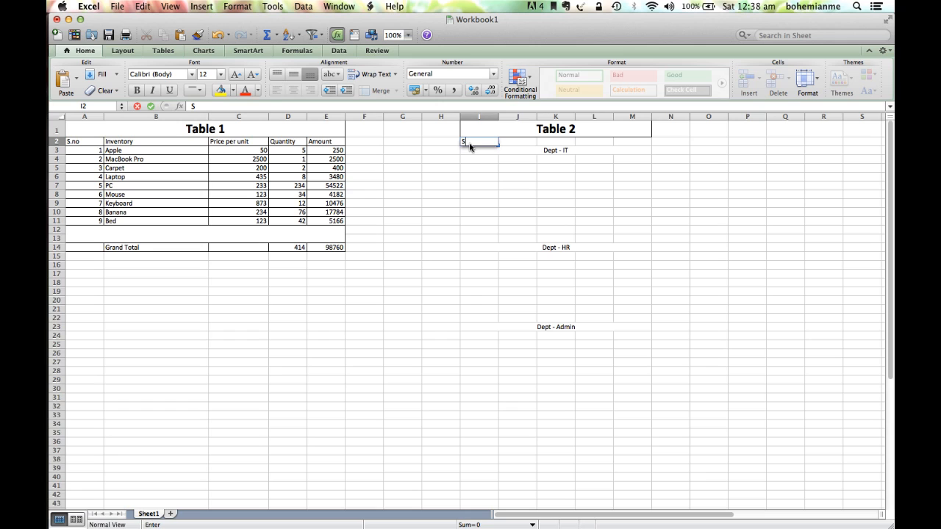
{"action": "type", "text": ".no"}
{"action": "key", "text": "Tab"}
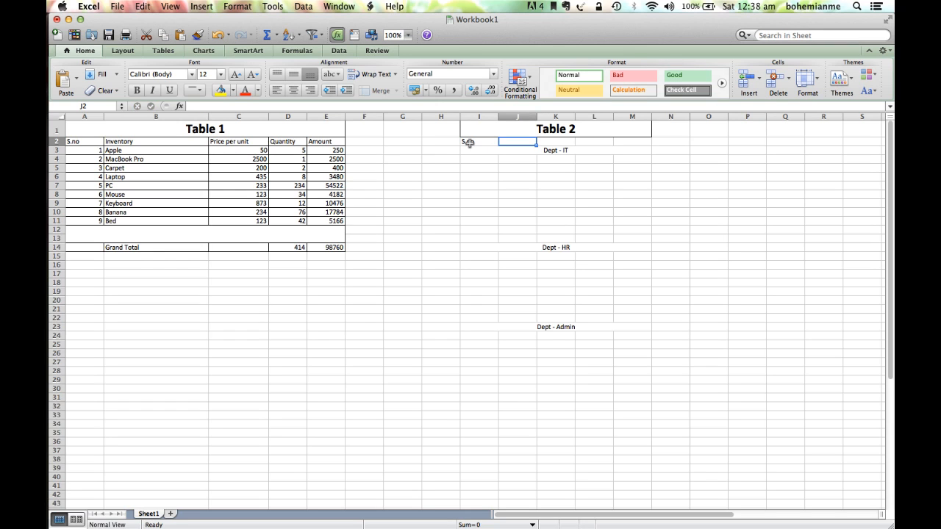
{"action": "type", "text": "Item"}
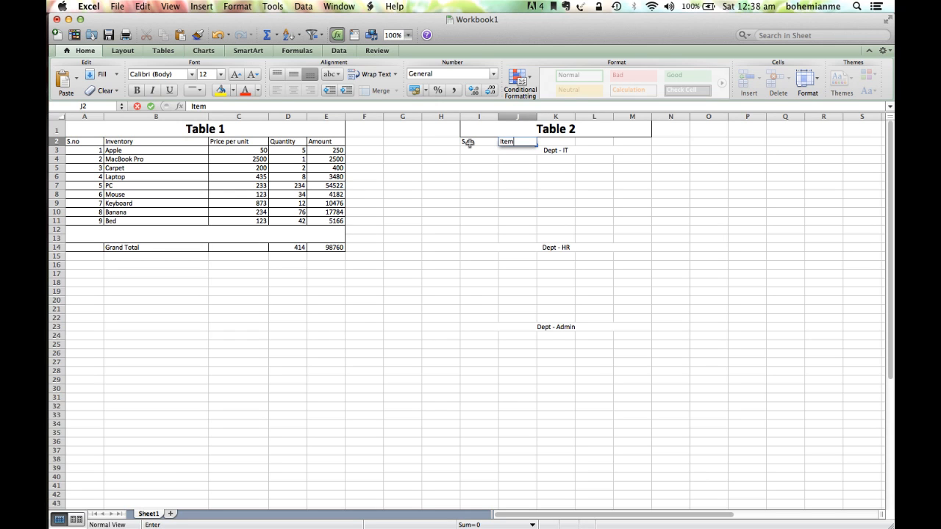
{"action": "key", "text": "Tab"}
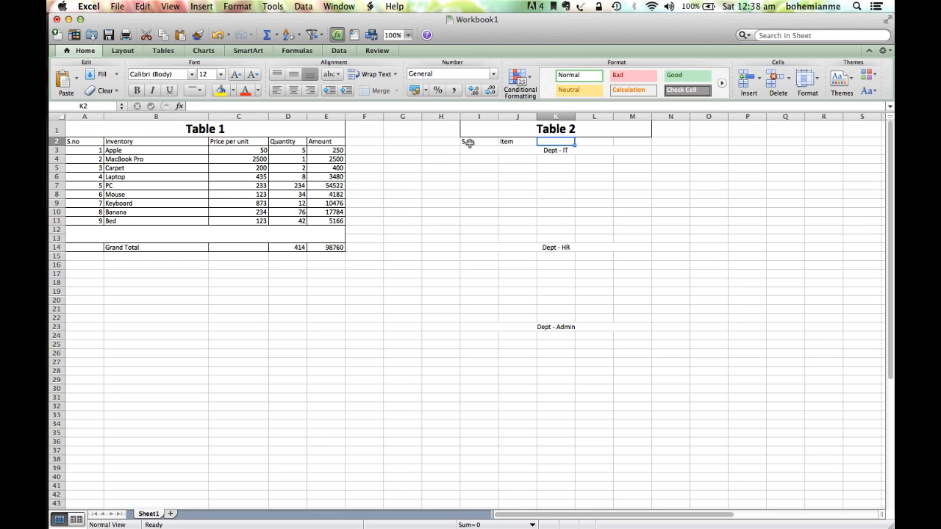
{"action": "type", "text": "Location"}
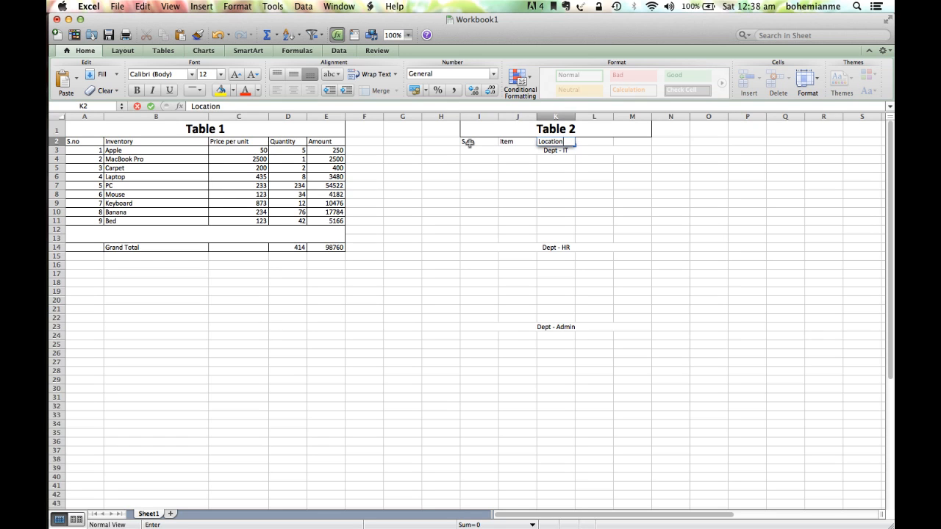
{"action": "key", "text": "Tab"}
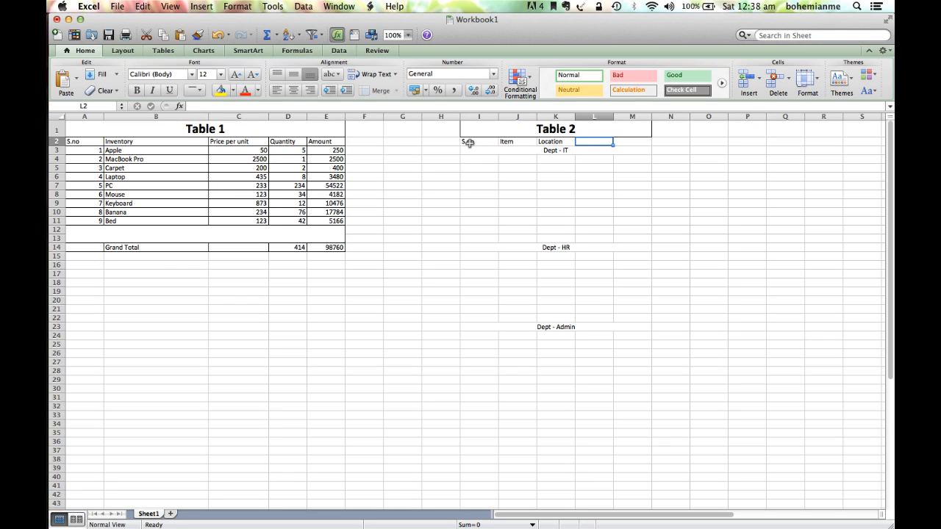
Step: Enter the headings "Component 1" and "Component 2" in L2 and M2, and widen columns L and M to fit
{"action": "type", "text": "Compeonent"}
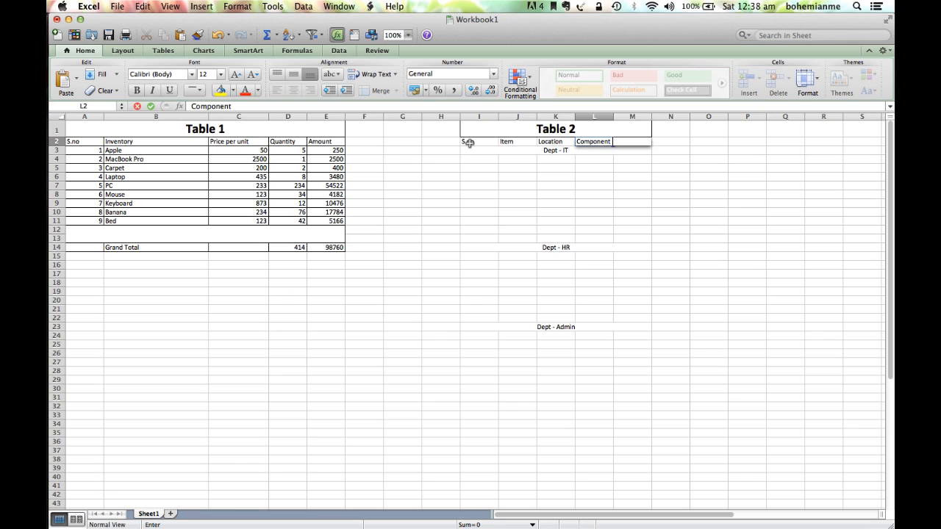
{"action": "key", "text": "Tab"}
{"action": "type", "text": "Com"}
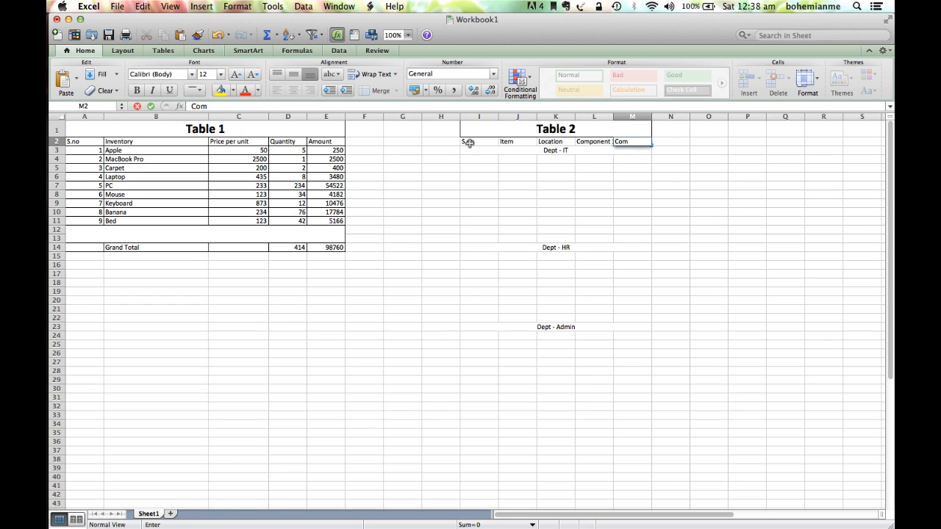
{"action": "type", "text": "ponent 2"}
{"action": "key", "text": "Return"}
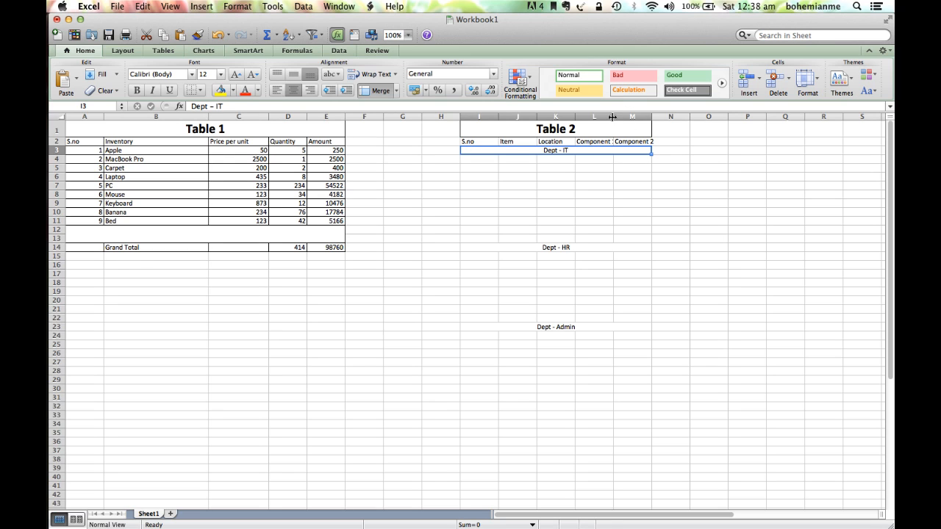
{"action": "left_click_drag", "start_coordinate": [614, 116], "coordinate": [672, 116]}
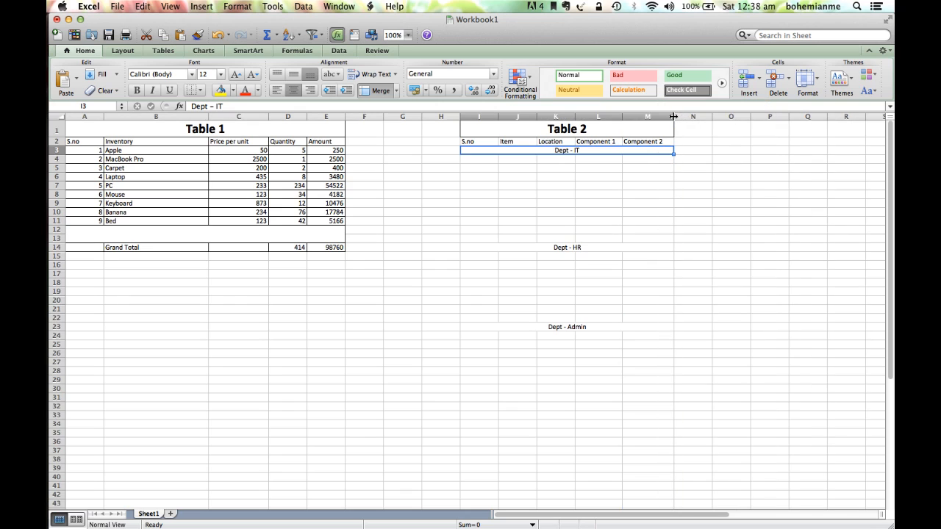
Step: Number the Dept - IT rows from 1 to 10 in cells I4 to I13 by filling the series from 1 and 2
{"action": "left_click", "coordinate": [490, 159]}
{"action": "type", "text": "1"}
{"action": "key", "text": "Return"}
{"action": "type", "text": "2"}
{"action": "key", "text": "Return"}
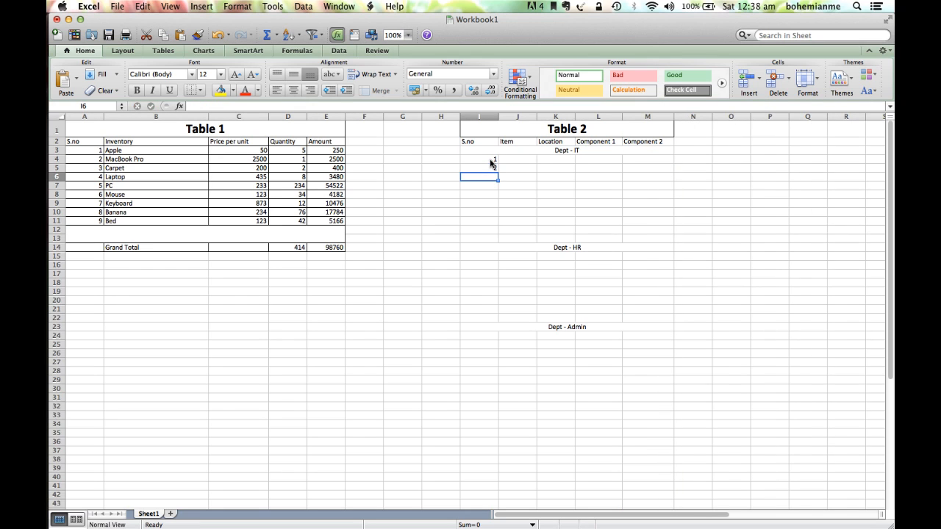
{"action": "left_click_drag", "start_coordinate": [490, 160], "coordinate": [499, 241]}
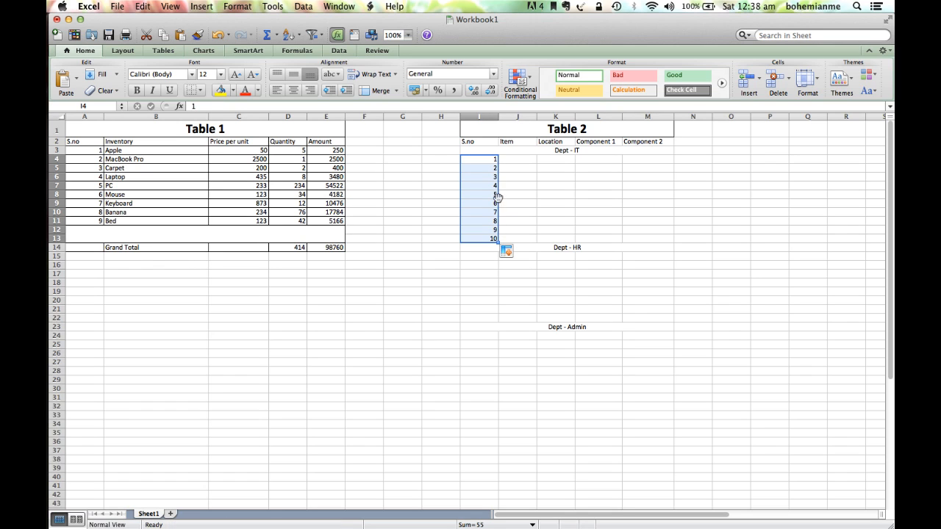
Step: Copy the serial numbers 1 and 2 to I15 and fill the series to 8 in I22 for Dept - HR
{"action": "left_click", "coordinate": [478, 256]}
{"action": "key", "text": "super+v"}
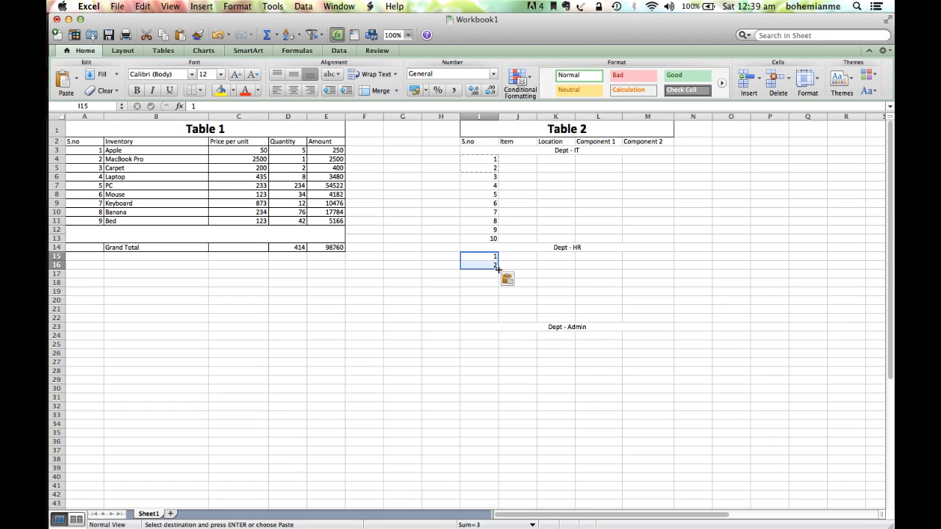
{"action": "left_click", "coordinate": [501, 274]}
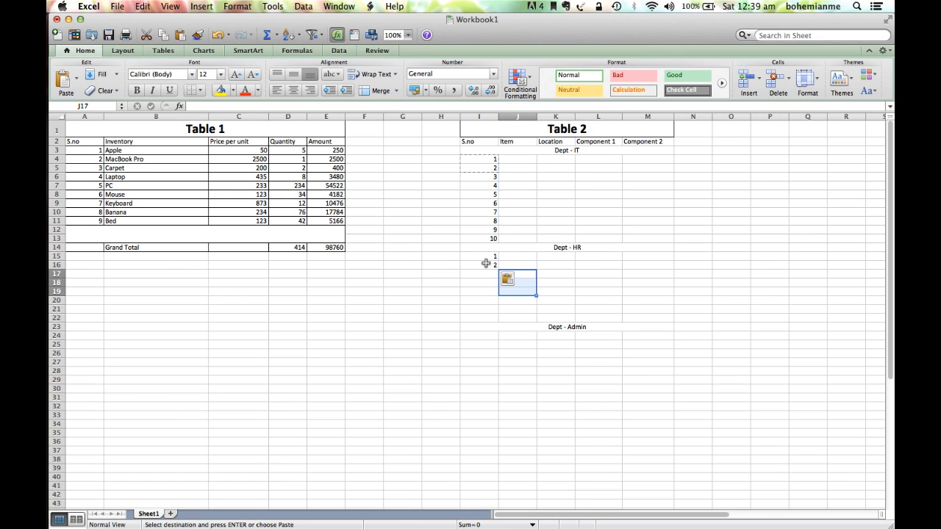
{"action": "left_click", "coordinate": [486, 261]}
{"action": "left_click_drag", "start_coordinate": [486, 257], "coordinate": [506, 291]}
{"action": "left_click_drag", "start_coordinate": [490, 258], "coordinate": [490, 264]}
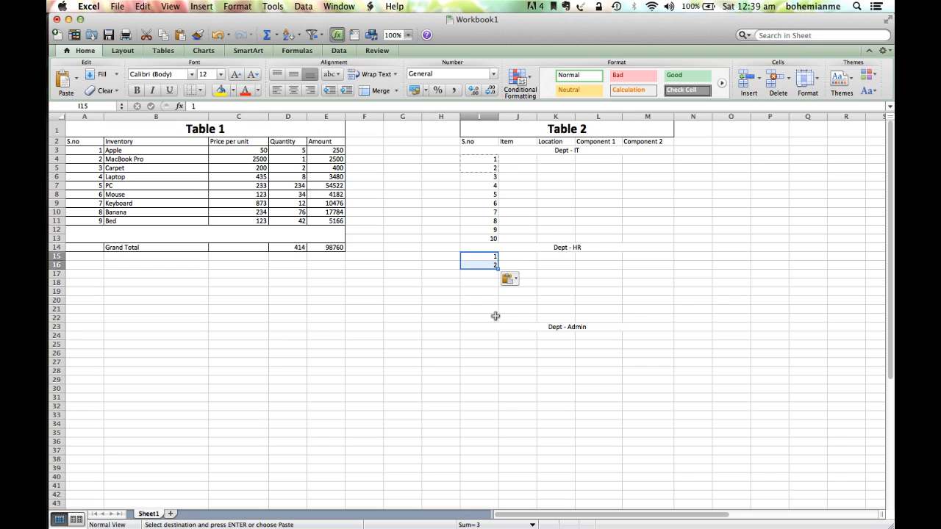
{"action": "left_click_drag", "start_coordinate": [498, 269], "coordinate": [495, 319]}
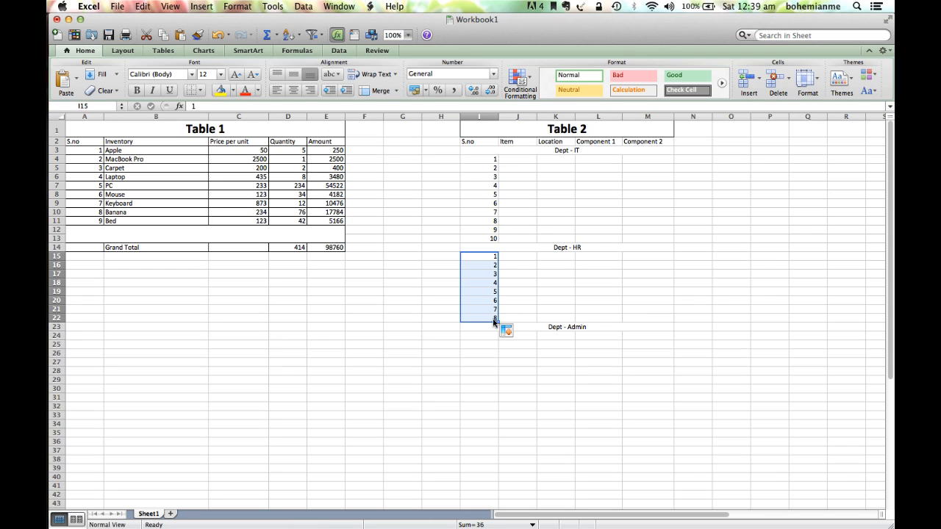
Step: Copy the Dept - HR serial numbers 1 to 8 into cells I24 to I31 under Dept - Admin
{"action": "left_click", "coordinate": [484, 342]}
{"action": "type", "text": "1 2 3 4 5 6 7 8"}
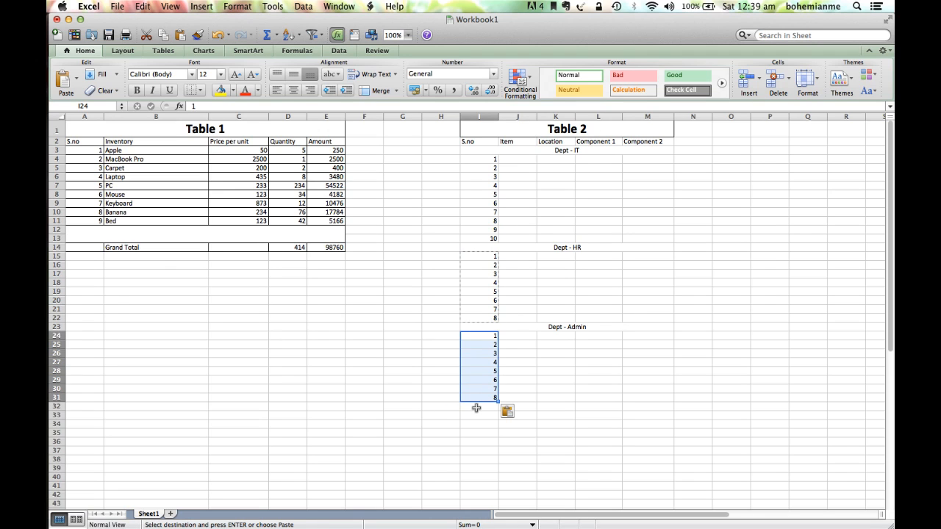
{"action": "left_click", "coordinate": [478, 407]}
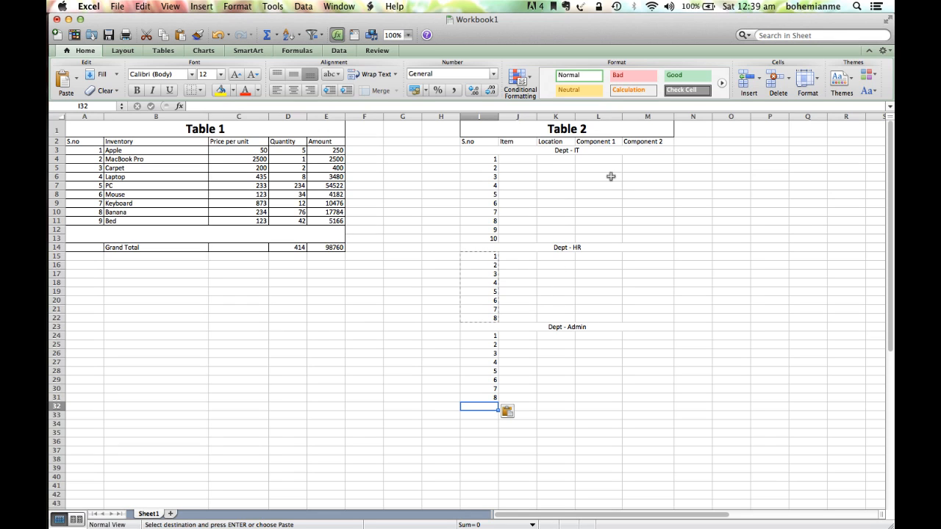
Step: Enter the items "Apple" and "Carpet" in cells J4 and J5 under Dept - IT
{"action": "left_click", "coordinate": [522, 164]}
{"action": "left_click", "coordinate": [522, 160]}
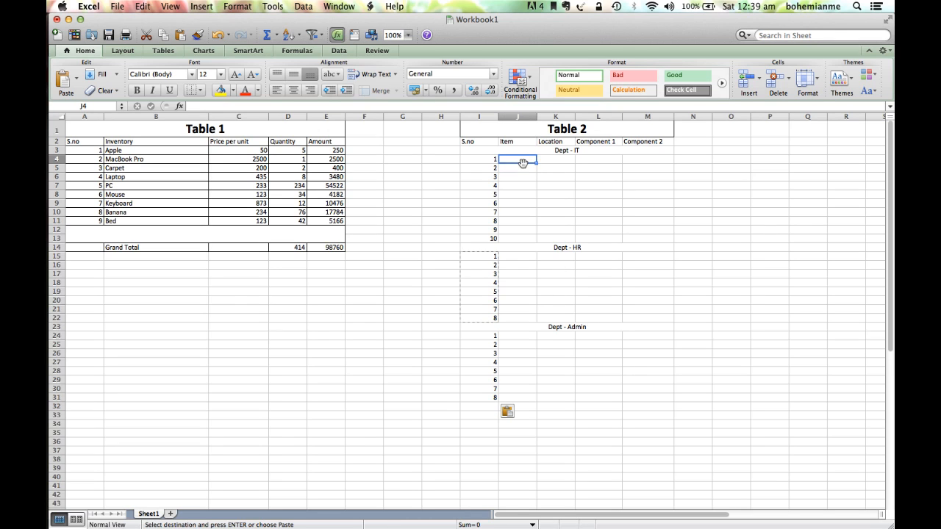
{"action": "type", "text": "Appl"}
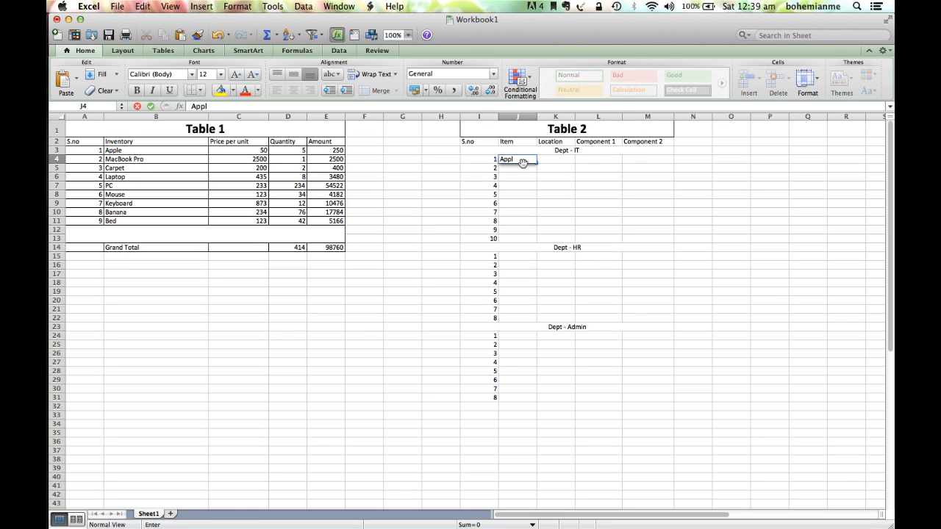
{"action": "type", "text": "e"}
{"action": "key", "text": "Return"}
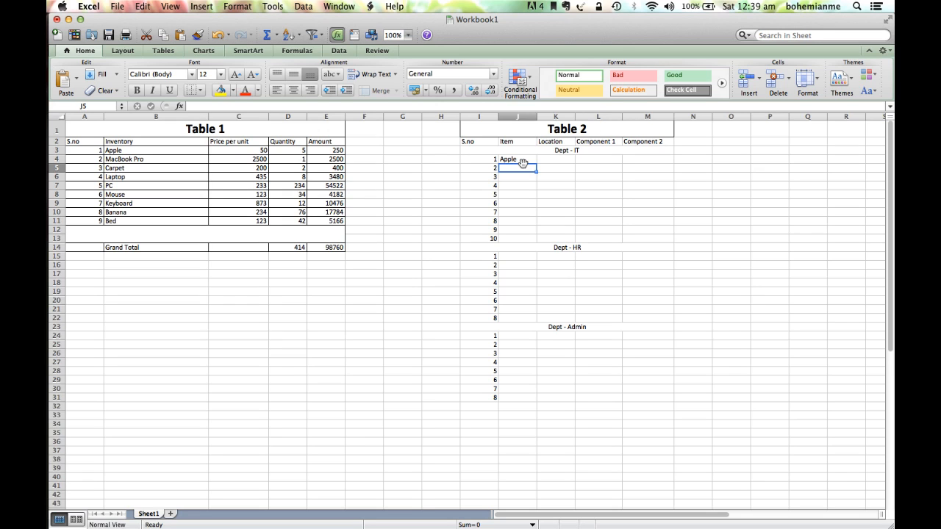
{"action": "type", "text": "C"}
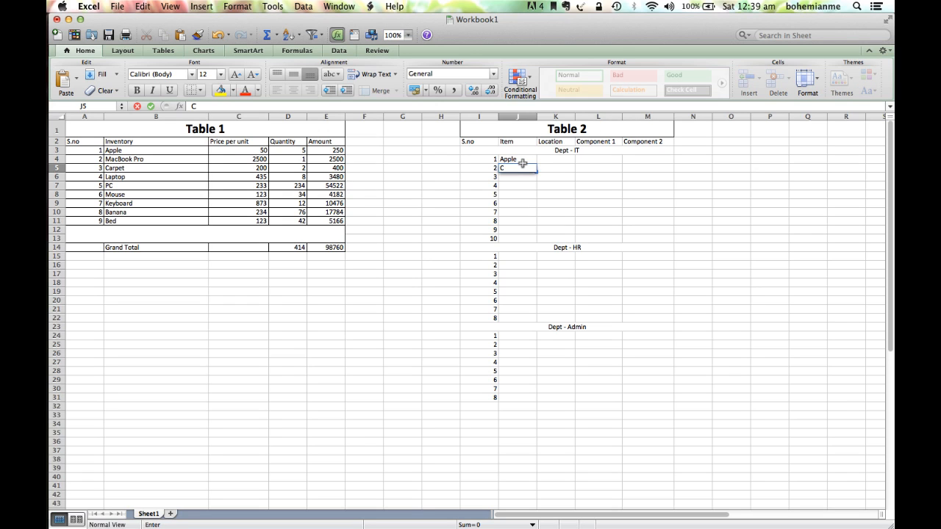
{"action": "type", "text": "arpet"}
{"action": "key", "text": "Return"}
Step: Enter "PC" as the item in each of the cells J6, J7 and J8
{"action": "type", "text": "PC"}
{"action": "key", "text": "Return"}
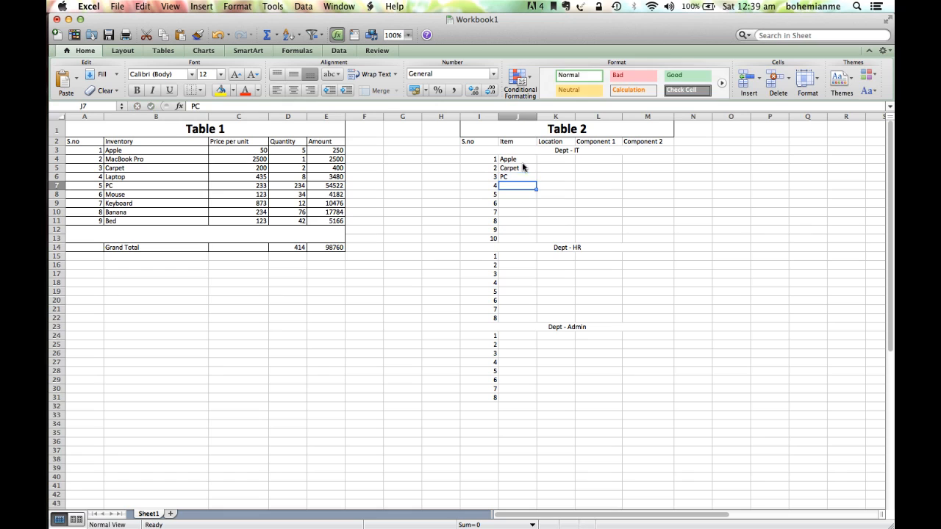
{"action": "type", "text": "PC"}
{"action": "key", "text": "Return"}
{"action": "type", "text": "PC"}
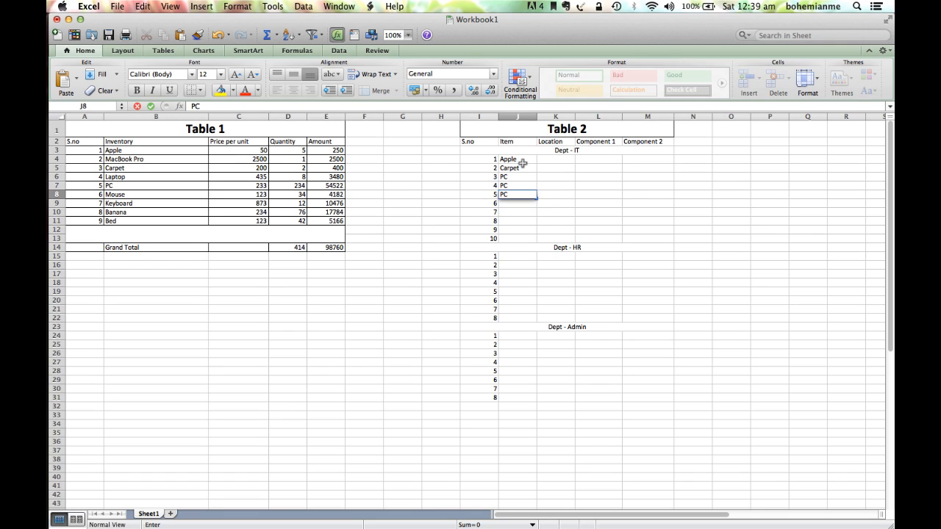
{"action": "key", "text": "Return"}
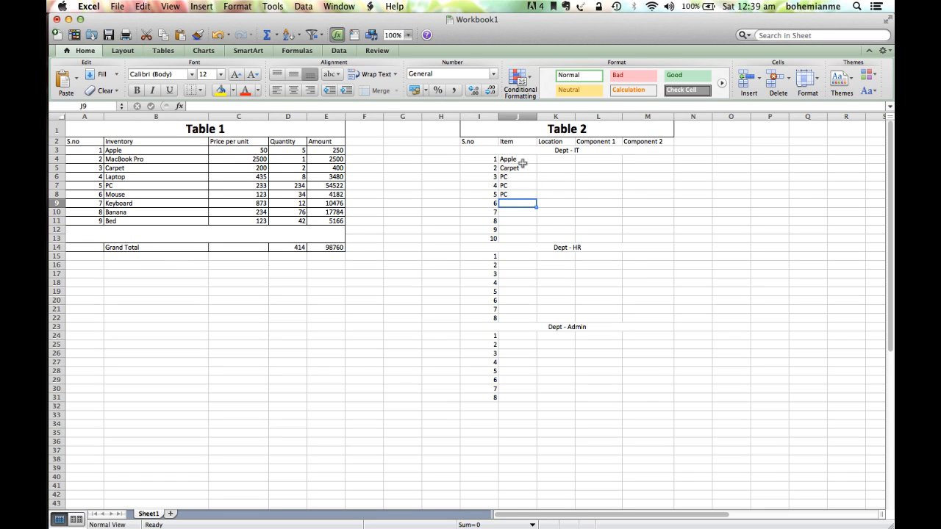
Step: Enter the item "MacBook Pro" in cell J9 and widen column J to fit it
{"action": "type", "text": "Ma"}
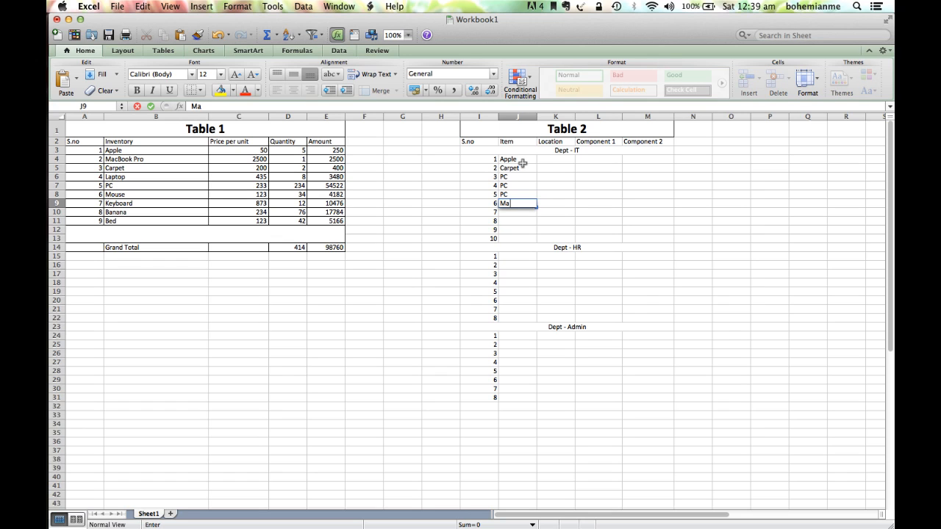
{"action": "type", "text": "cBook Pro"}
{"action": "key", "text": "Return"}
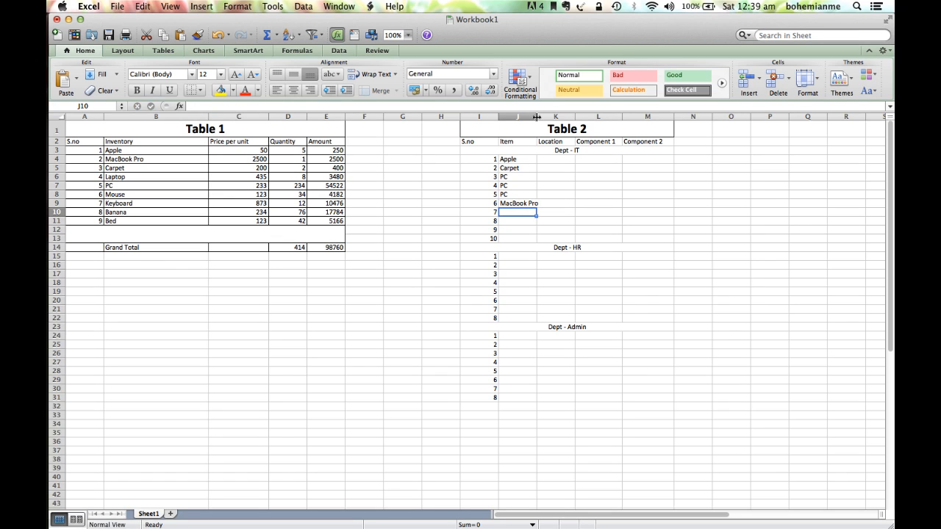
{"action": "left_click_drag", "start_coordinate": [537, 117], "coordinate": [549, 118]}
Step: Copy the "MacBook Pro" item from J9 into cells J10 to J12
{"action": "key", "text": "Up"}
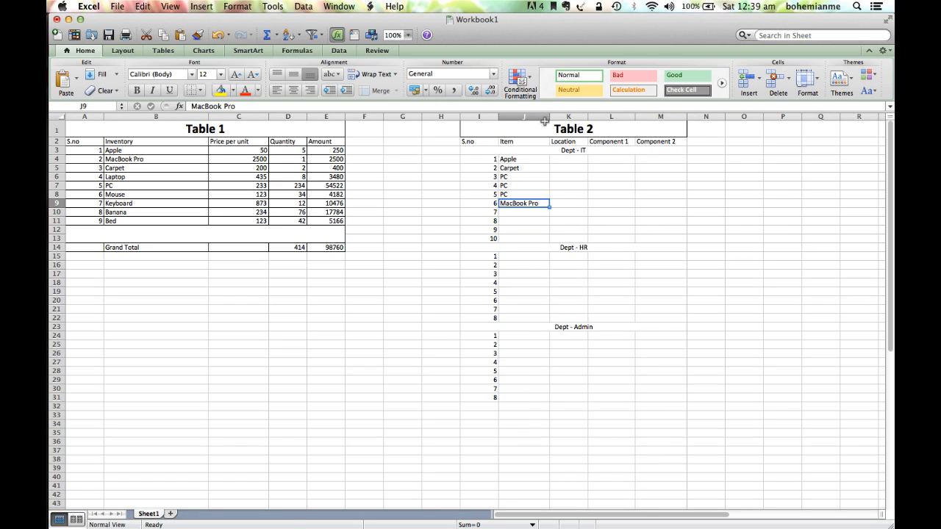
{"action": "key", "text": "super+c"}
{"action": "key", "text": "Down"}
{"action": "key", "text": "shift+Down"}
{"action": "key", "text": "shift+Down"}
{"action": "key", "text": "super+v"}
{"action": "key", "text": "Down"}
{"action": "key", "text": "Down"}
{"action": "key", "text": "Down"}
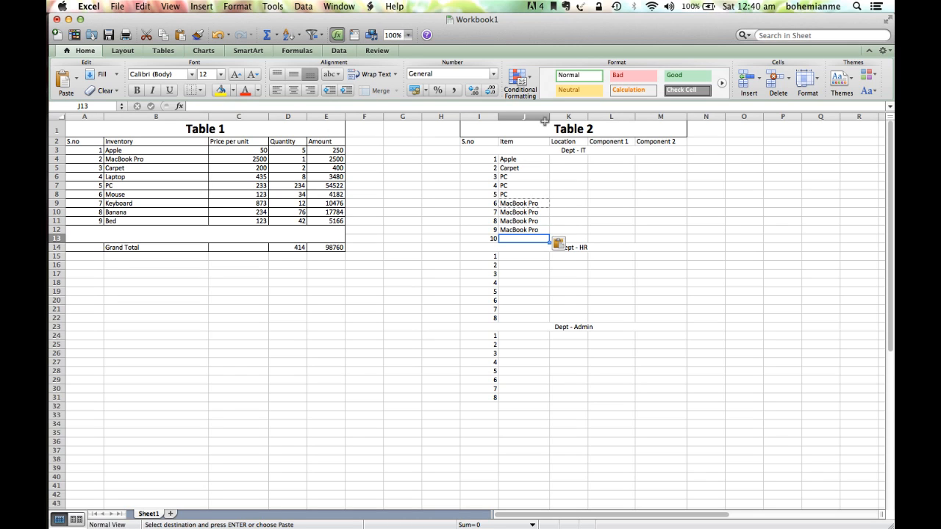
Step: Enter "Mouse" as the last Dept - IT item in J13 and copy "MacBook Pro" from Table 1 into J15 to J19
{"action": "type", "text": "Mouse"}
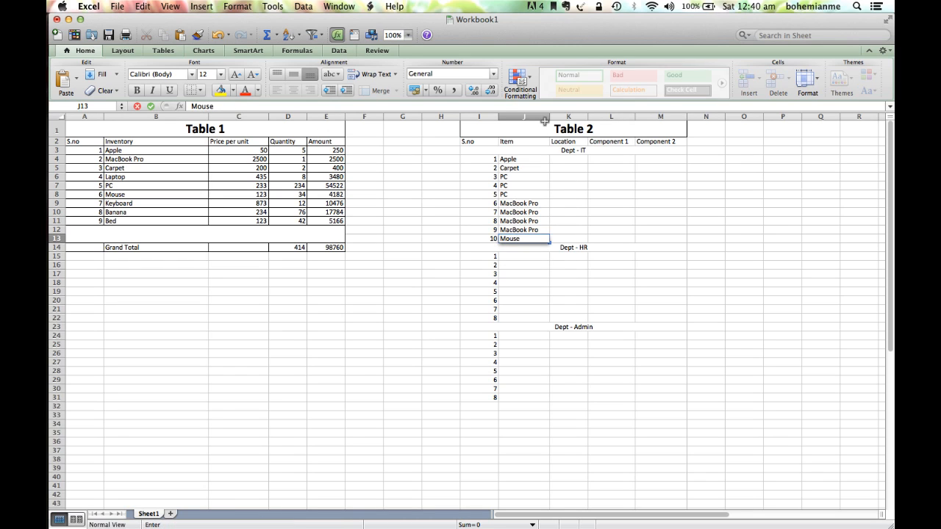
{"action": "key", "text": "Return"}
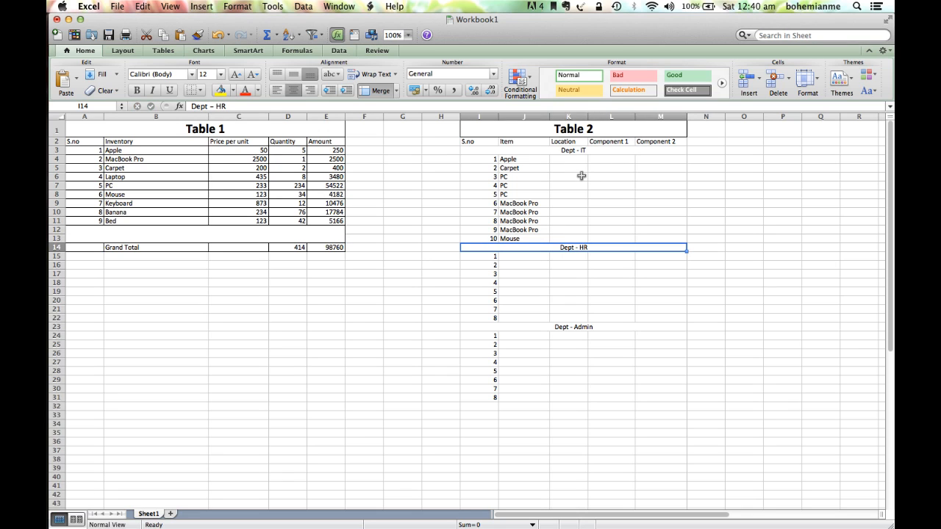
{"action": "left_click", "coordinate": [136, 156]}
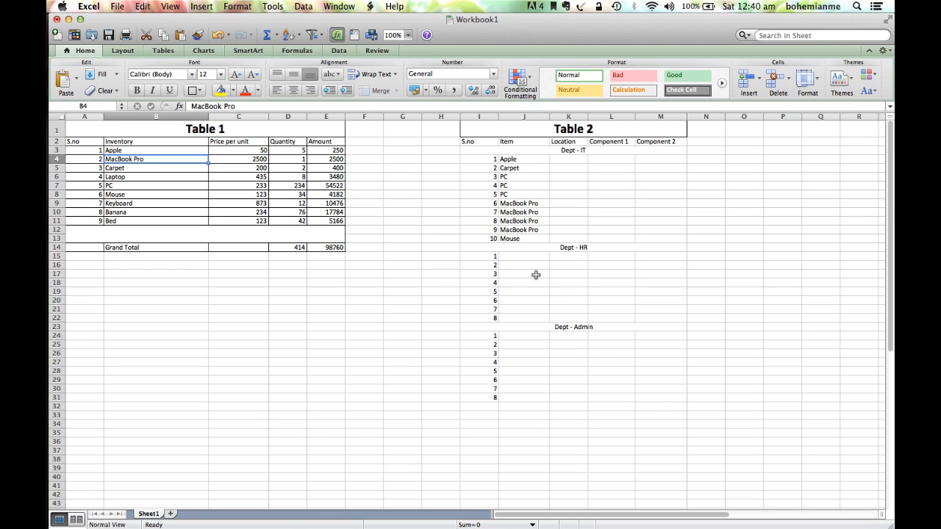
{"action": "key", "text": "super+c"}
{"action": "left_click", "coordinate": [517, 256]}
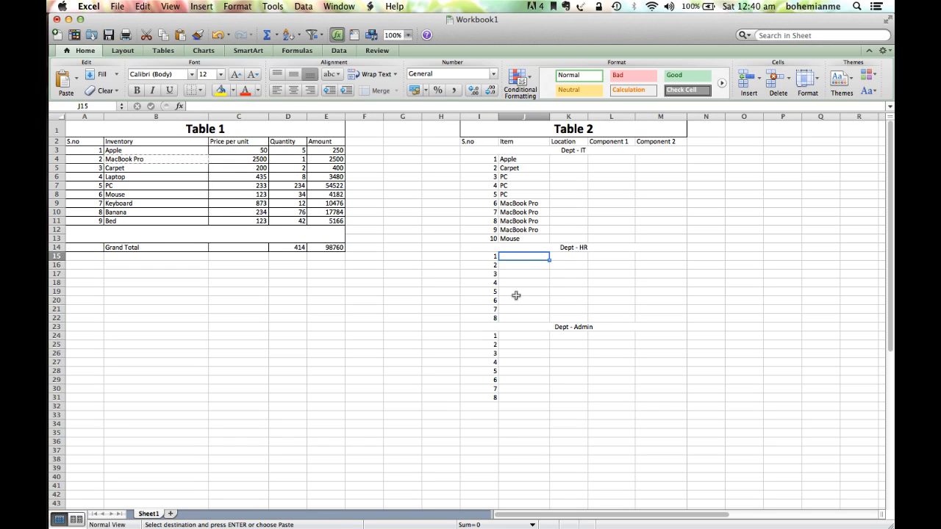
{"action": "left_click", "coordinate": [515, 292], "text": "shift"}
{"action": "key", "text": "super+v"}
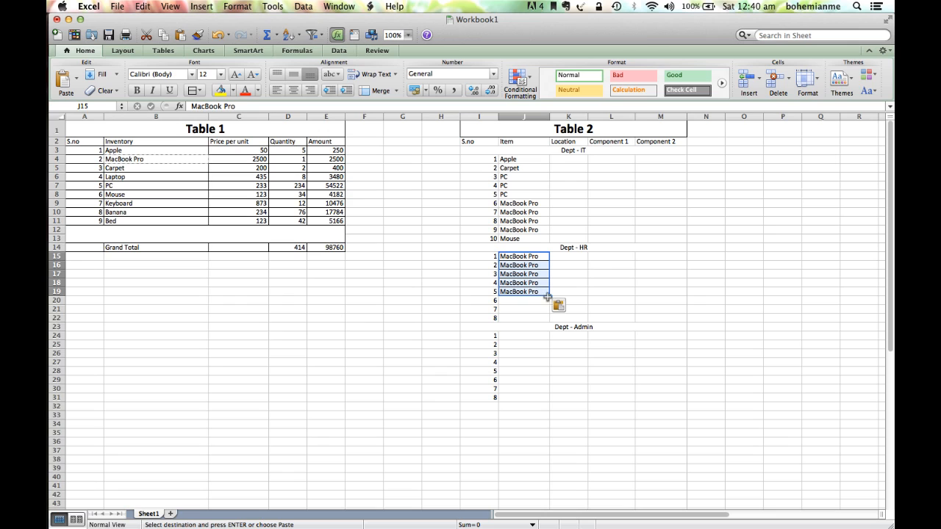
Step: Copy "Mouse" from Table 1's inventory into cells J20 to J22 under Dept - HR
{"action": "left_click", "coordinate": [124, 193]}
{"action": "key", "text": "super+c"}
{"action": "left_click_drag", "start_coordinate": [514, 299], "coordinate": [516, 315]}
{"action": "key", "text": "super+v"}
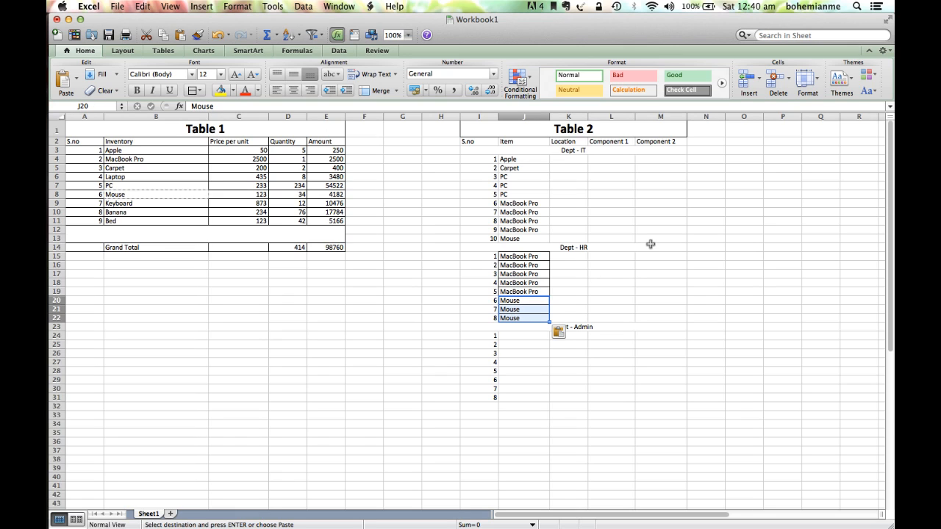
Step: Copy "PC" from Table 1's inventory into cells J24 to J30 under Dept - Admin
{"action": "left_click", "coordinate": [133, 187]}
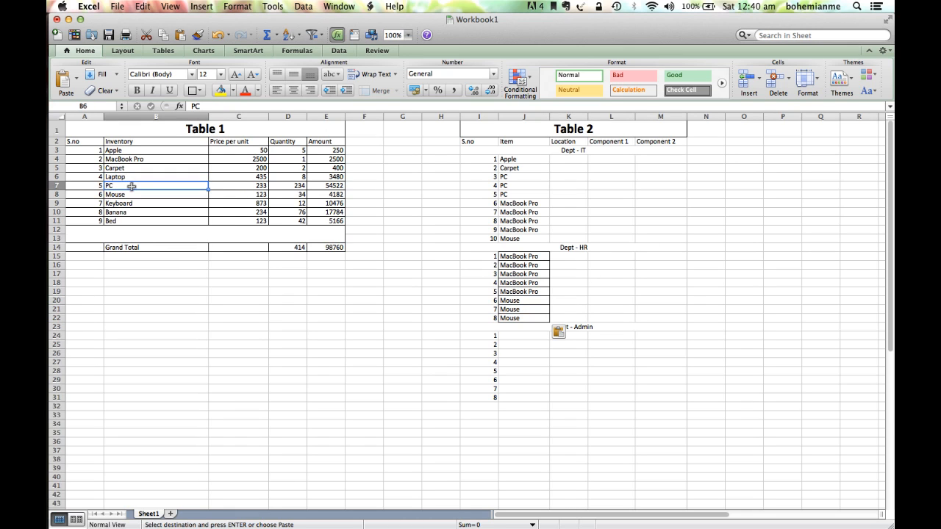
{"action": "left_click_drag", "start_coordinate": [517, 337], "coordinate": [516, 388]}
{"action": "key", "text": "super+v"}
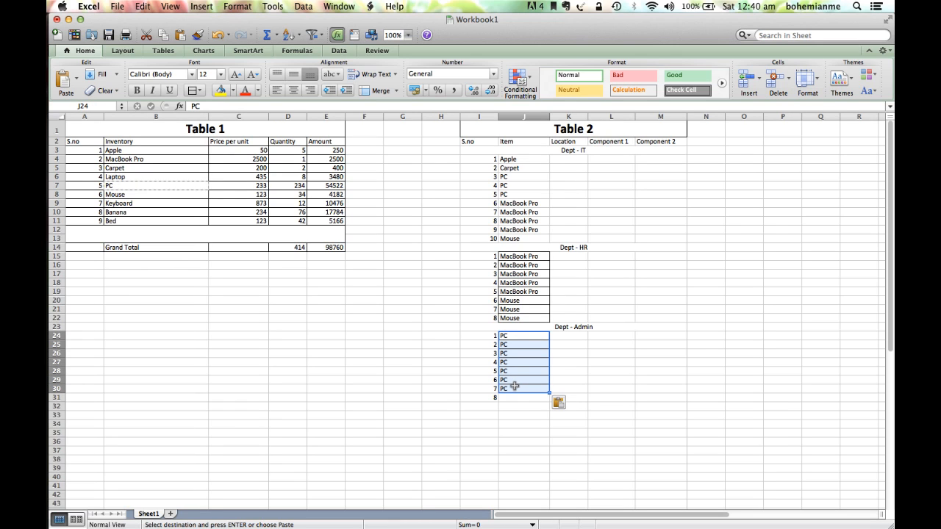
Step: Copy "Keyboard" from Table 1's inventory into cell J31, the last Dept - Admin item
{"action": "left_click", "coordinate": [147, 205]}
{"action": "key", "text": "super+c"}
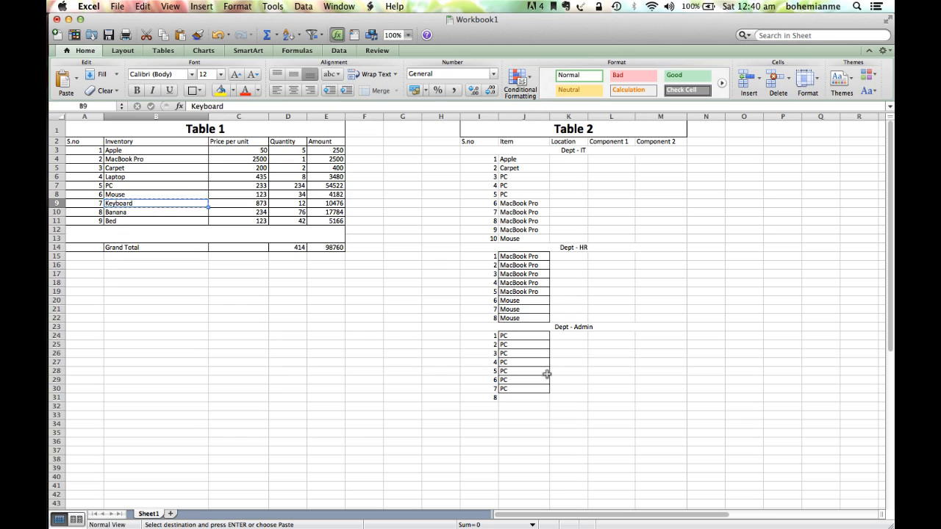
{"action": "left_click", "coordinate": [519, 405]}
{"action": "left_click", "coordinate": [518, 399]}
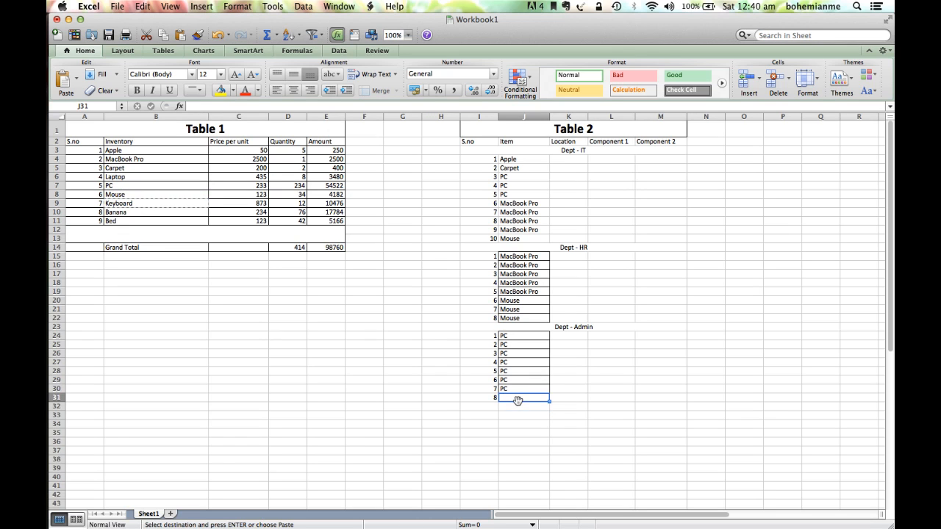
{"action": "key", "text": "super+v"}
Step: Start a count summary beside Table 2 with the heading "Dept - IT" in O7 and the label "PC" in N8
{"action": "left_click", "coordinate": [739, 184]}
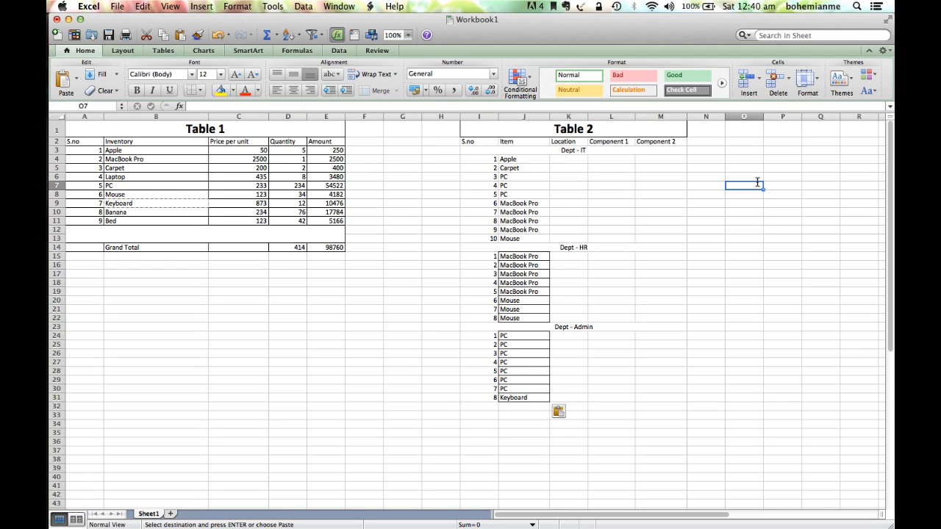
{"action": "type", "text": "Dept - IT"}
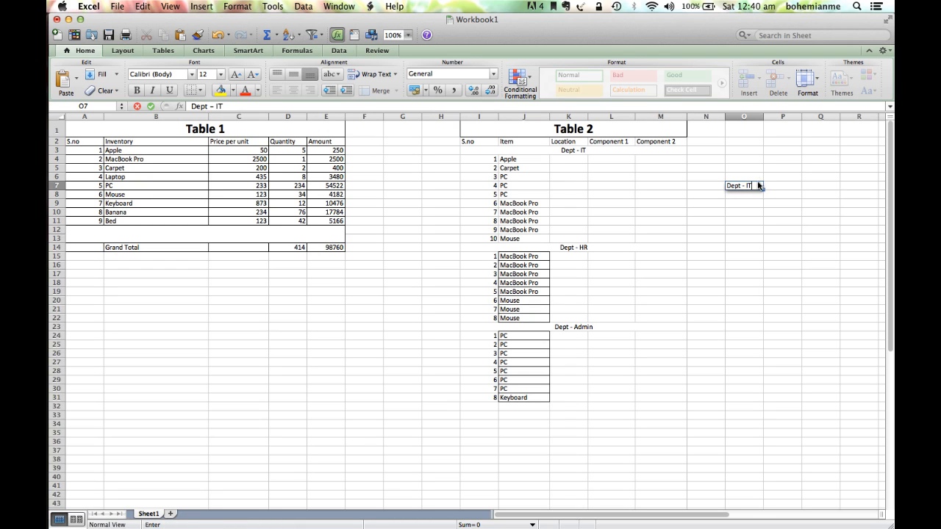
{"action": "key", "text": "Return"}
{"action": "key", "text": "Left"}
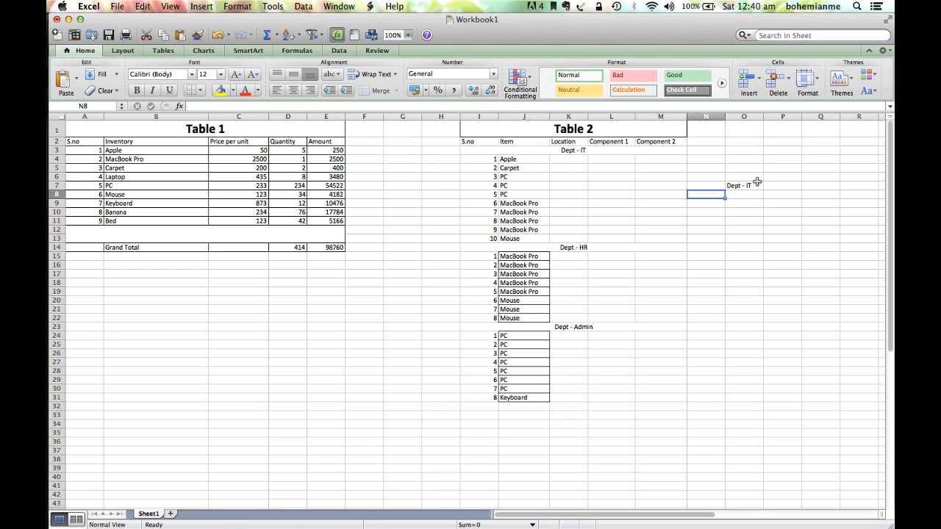
{"action": "type", "text": "PC"}
{"action": "key", "text": "Tab"}
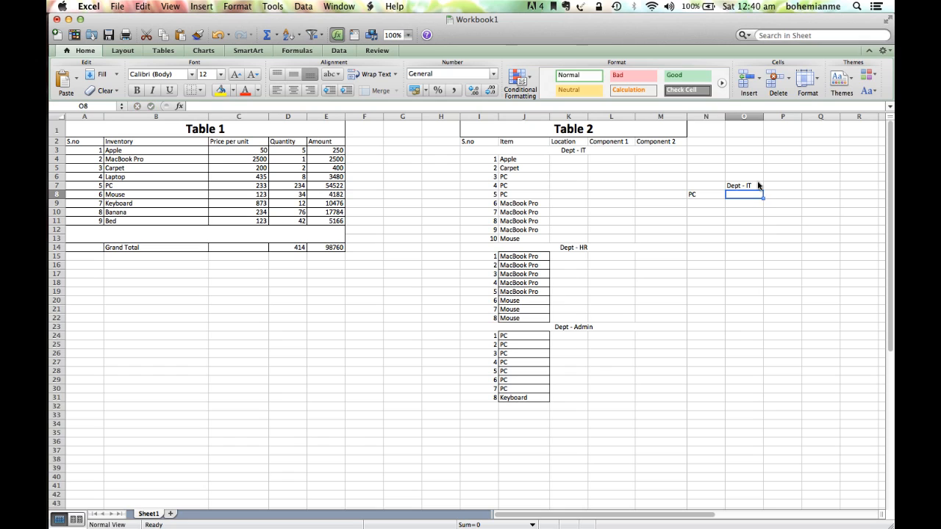
Step: Begin a COUNTIF formula in cell O8, beside the "PC" label under Dept - IT
{"action": "key", "text": "Left"}
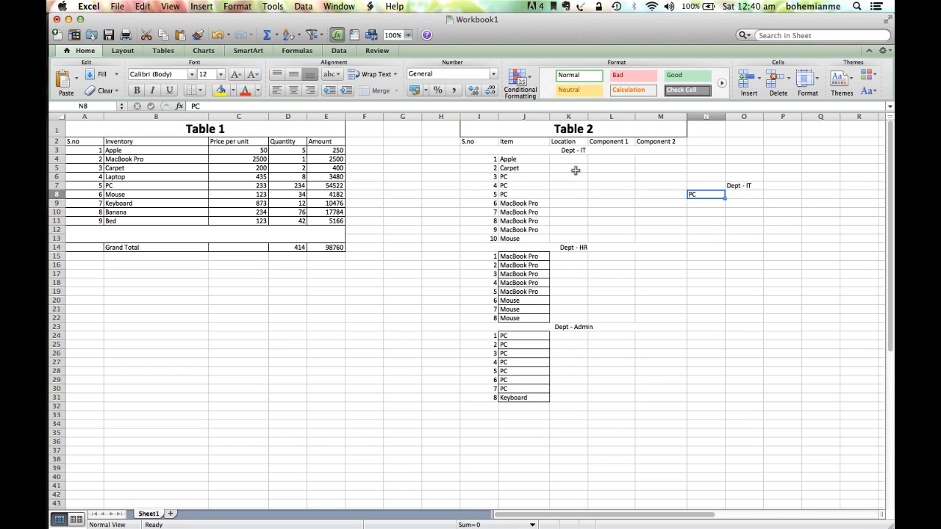
{"action": "left_click", "coordinate": [521, 180]}
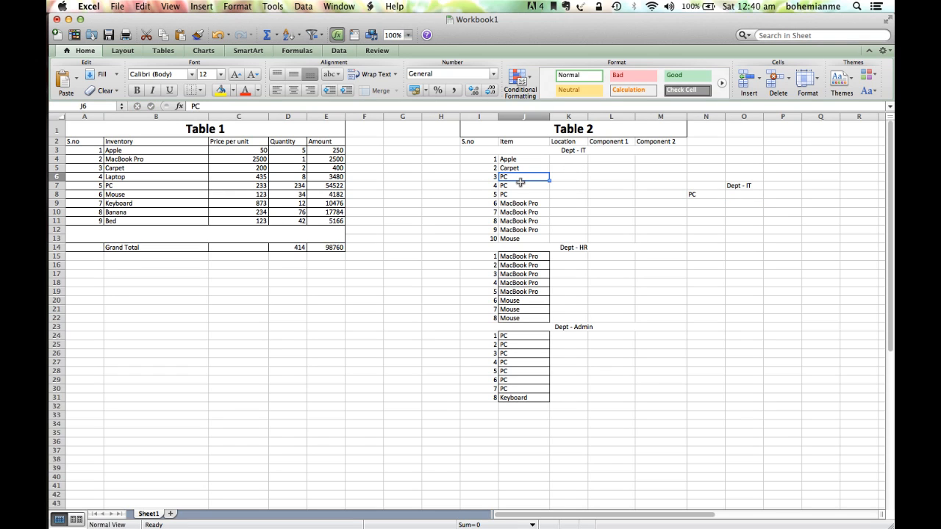
{"action": "key", "text": "Right"}
{"action": "key", "text": "Down"}
{"action": "key", "text": "Down"}
{"action": "key", "text": "Right"}
{"action": "key", "text": "Right"}
{"action": "key", "text": "Right"}
{"action": "key", "text": "Right"}
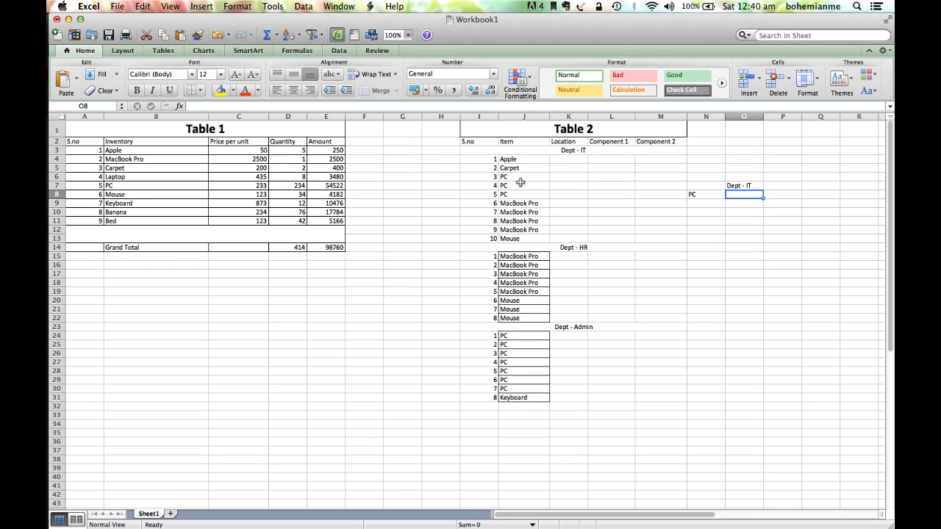
{"action": "type", "text": "="}
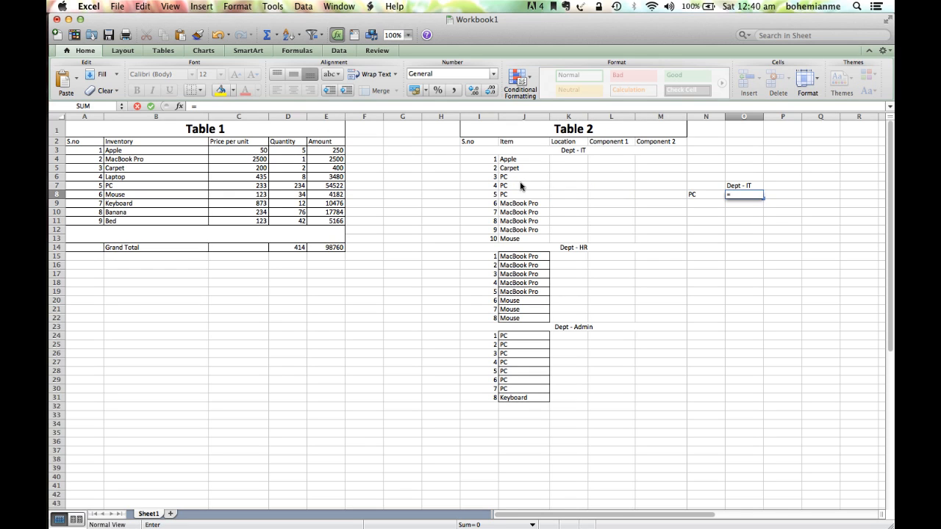
{"action": "type", "text": "Count"}
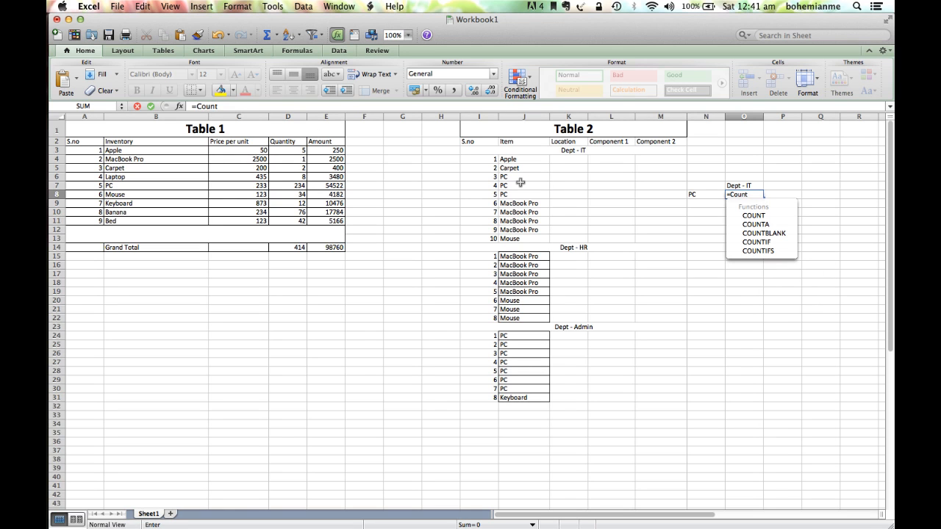
{"action": "key", "text": "Down"}
{"action": "key", "text": "Down"}
{"action": "key", "text": "Down"}
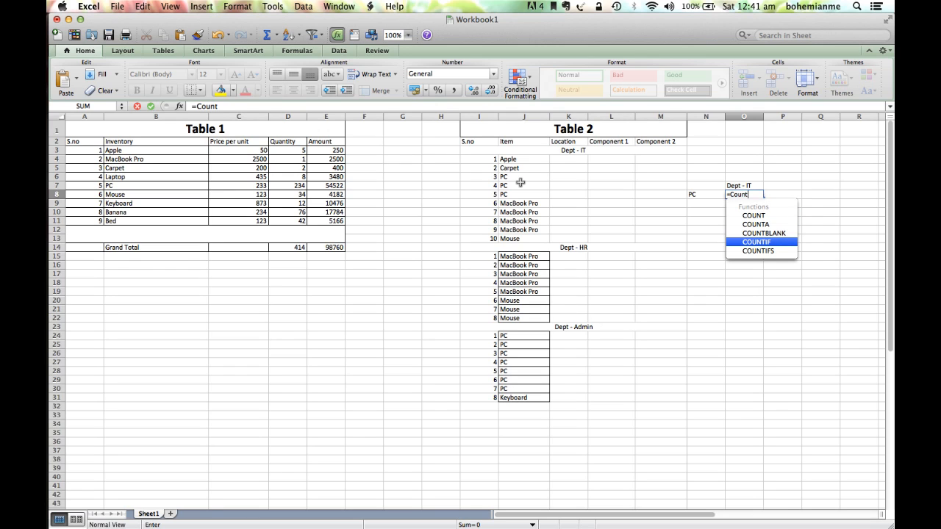
{"action": "type", "text": "if("}
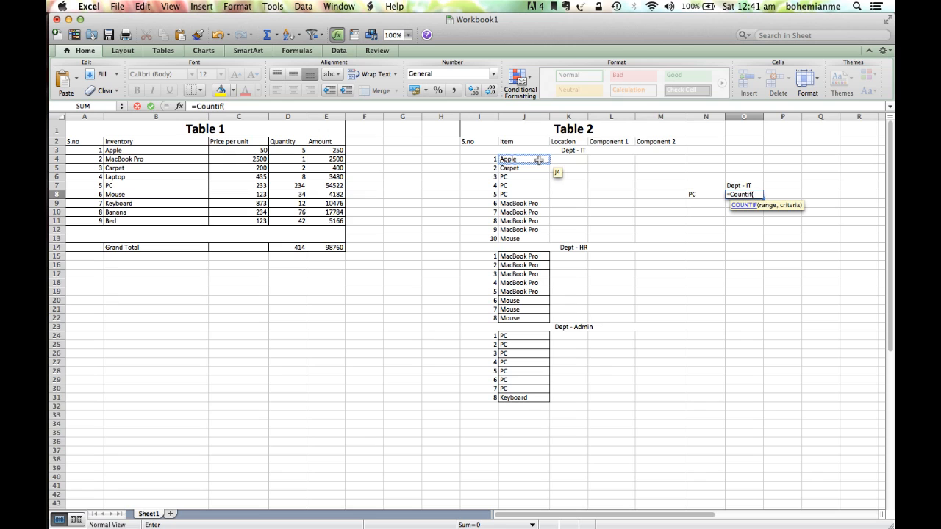
Step: Complete the COUNTIF formula in O8 with the range J4:J13 and the criterion "PC"
{"action": "left_click", "coordinate": [539, 159]}
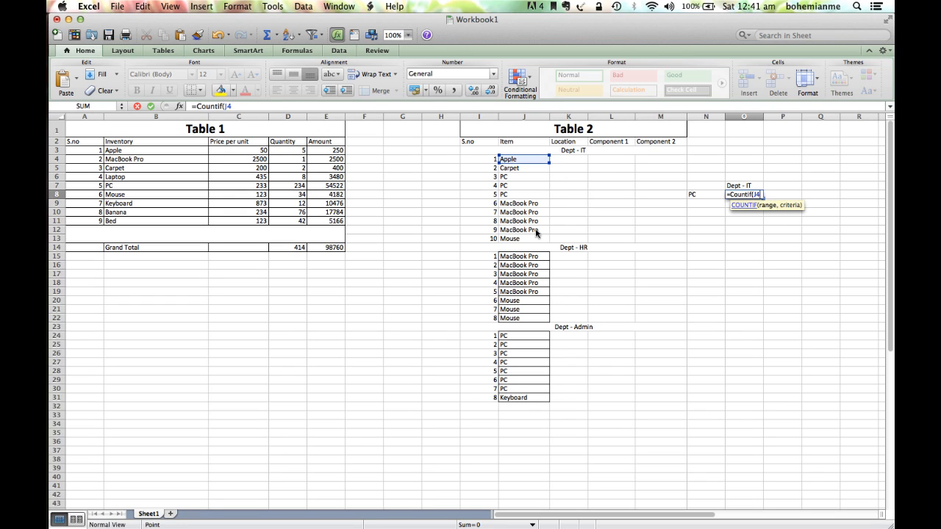
{"action": "left_click_drag", "start_coordinate": [539, 159], "coordinate": [530, 213]}
{"action": "mouse_move", "coordinate": [525, 245]}
{"action": "left_mouse_down"}
{"action": "mouse_move", "coordinate": [518, 251]}
{"action": "mouse_move", "coordinate": [522, 242]}
{"action": "left_mouse_up"}
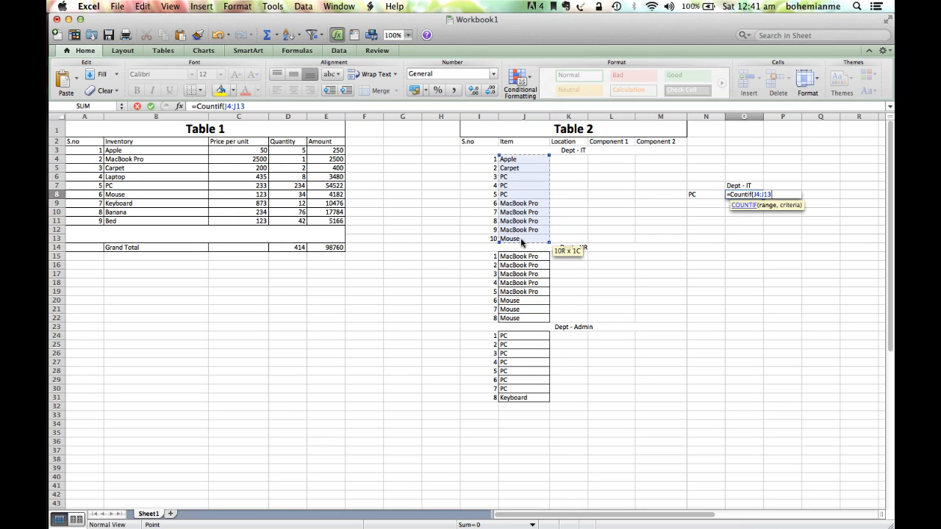
{"action": "type", "text": ",\""}
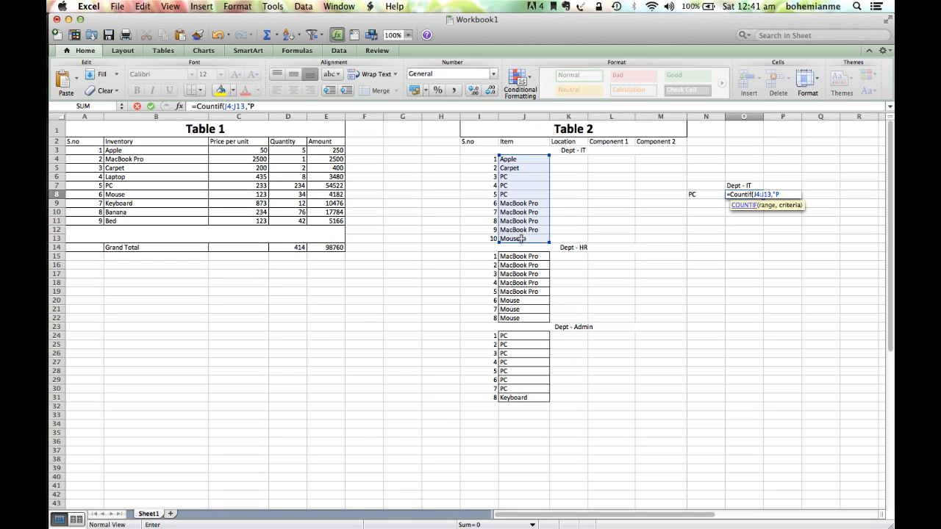
{"action": "type", "text": "PC\""}
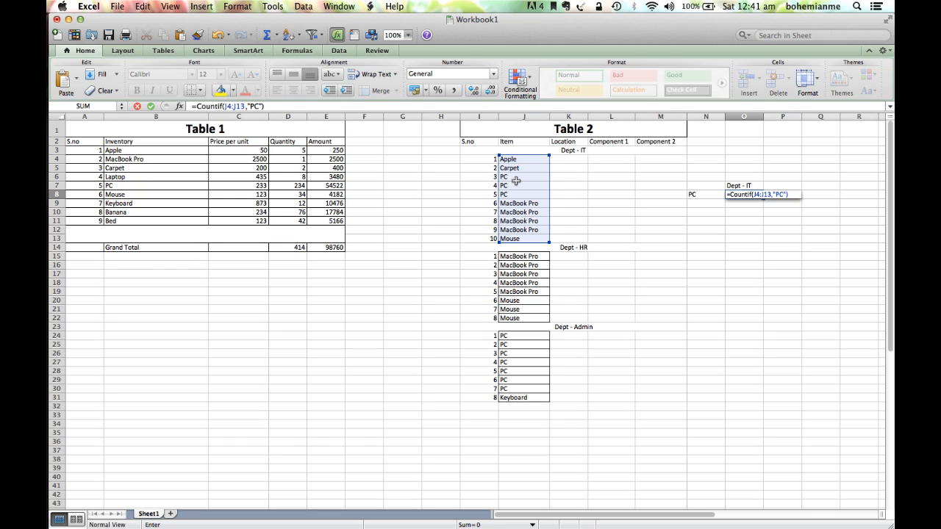
{"action": "key", "text": "Return"}
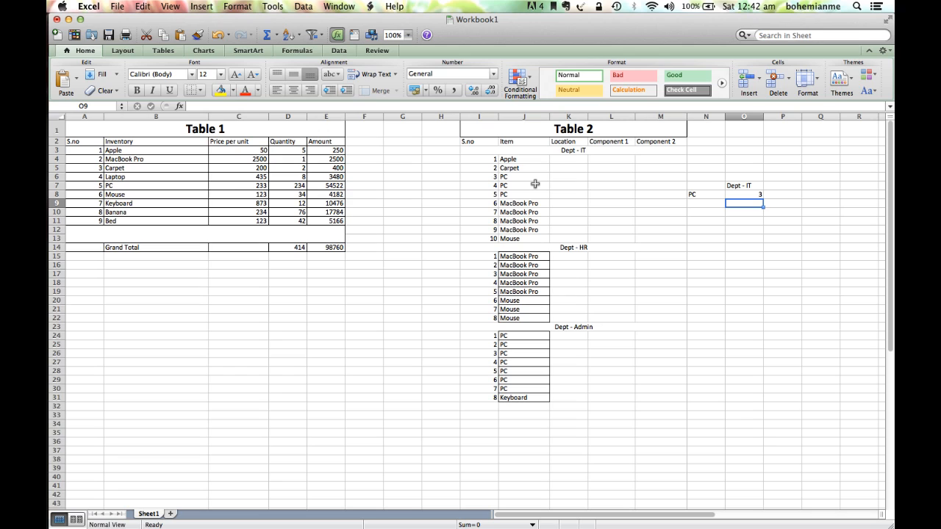
Step: Enter the label "MacBook Pro" in cell N9 and widen column N to 12.00 to fit it
{"action": "key", "text": "Left"}
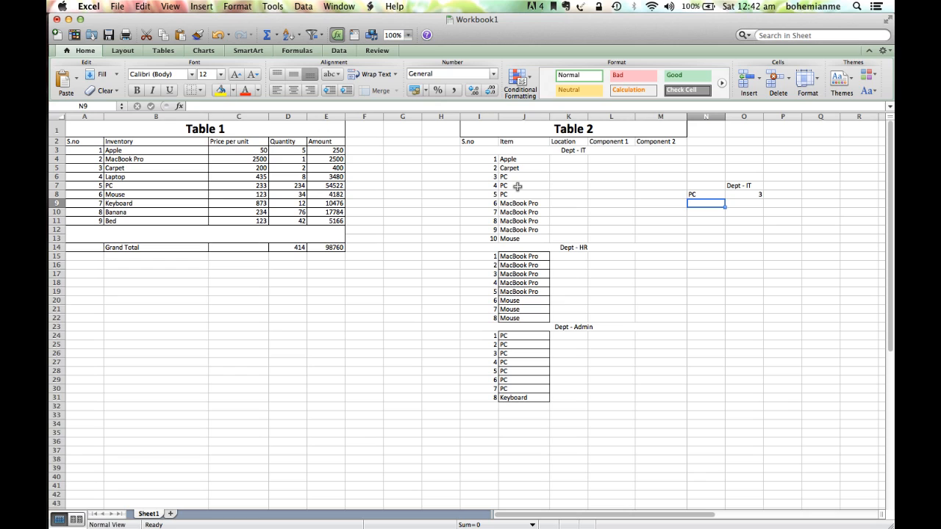
{"action": "key", "text": "Up"}
{"action": "key", "text": "Right"}
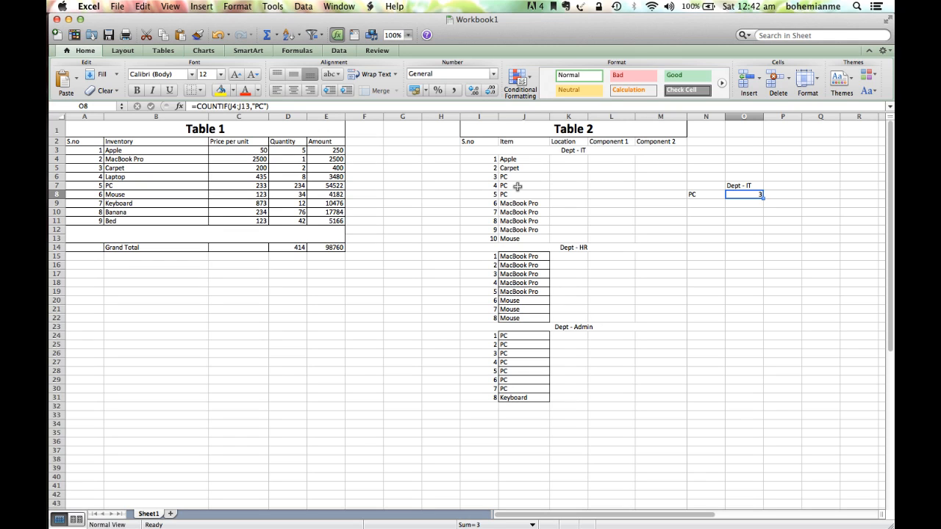
{"action": "key", "text": "Down"}
{"action": "key", "text": "Left"}
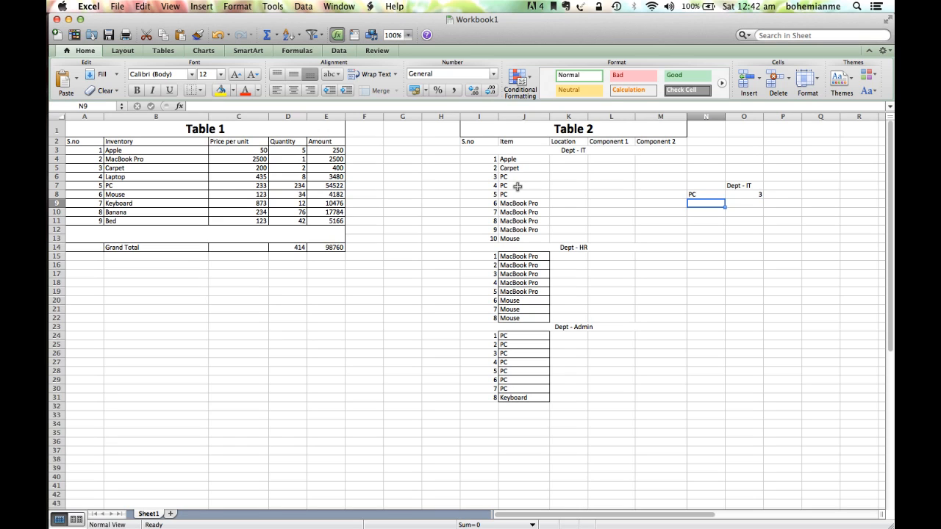
{"action": "type", "text": "Ba"}
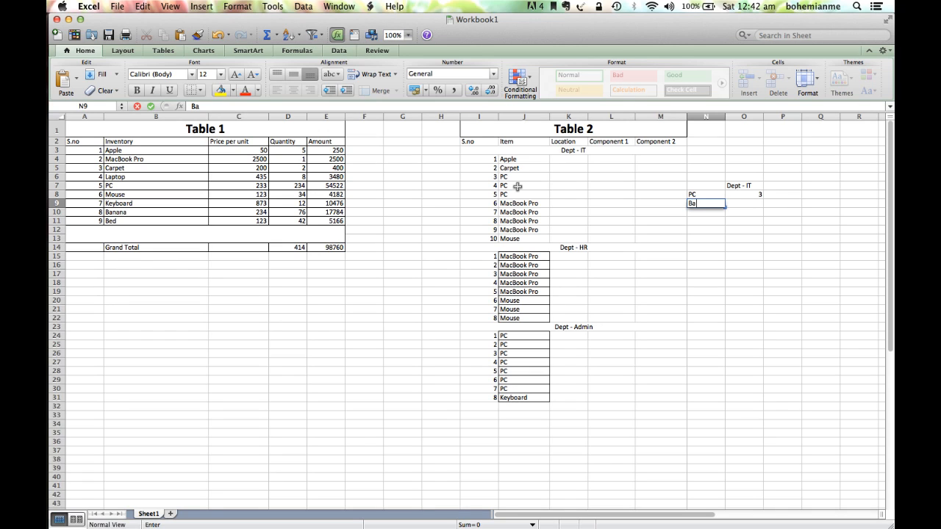
{"action": "key", "text": "BackSpace"}
{"action": "key", "text": "BackSpace"}
{"action": "type", "text": "MacBook Pro"}
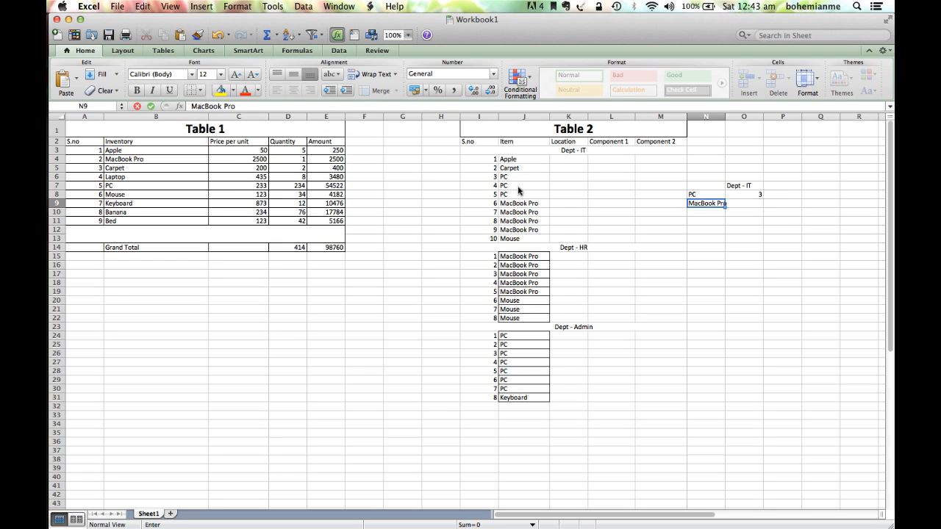
{"action": "key", "text": "Return"}
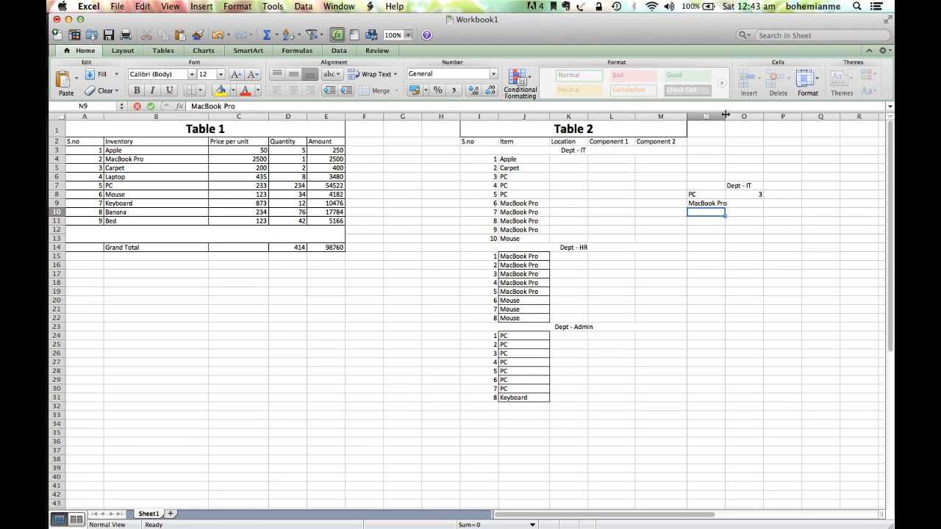
{"action": "left_click_drag", "start_coordinate": [725, 114], "coordinate": [732, 115]}
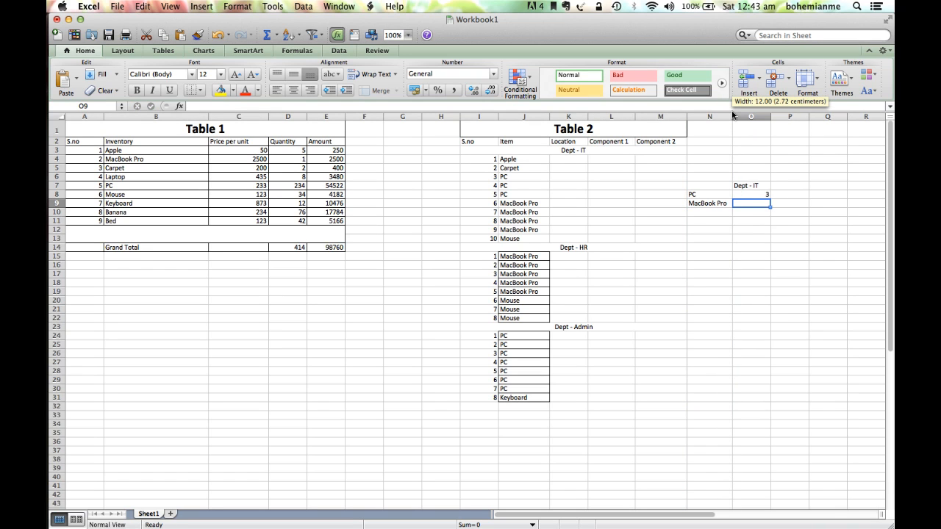
Step: Enter a COUNTIF formula in O9 with the range J4:J13 and the criterion "MacBook Pro"
{"action": "type", "text": "=Countif"}
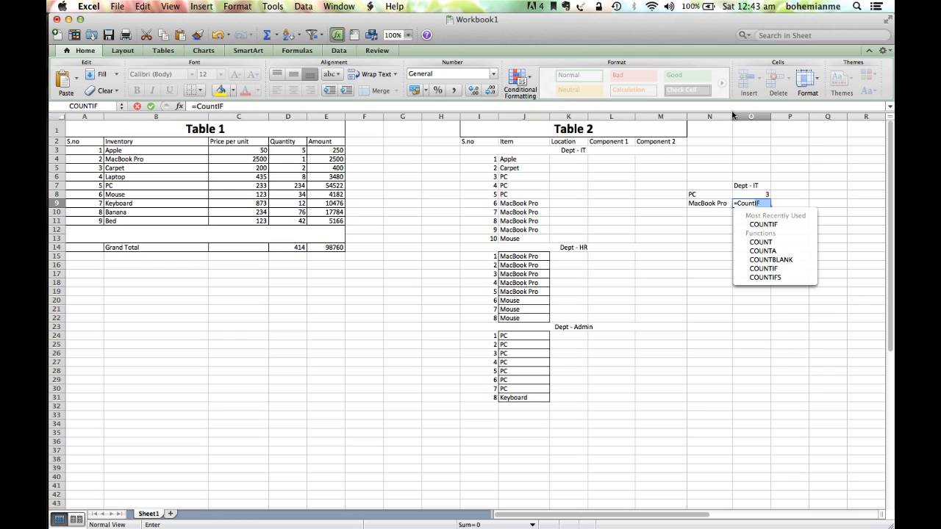
{"action": "type", "text": "("}
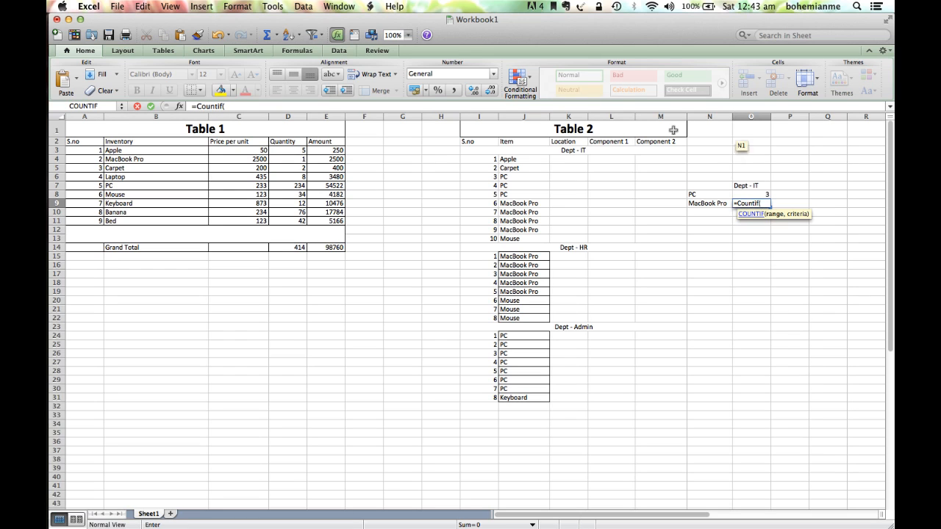
{"action": "left_click_drag", "start_coordinate": [534, 159], "coordinate": [534, 242]}
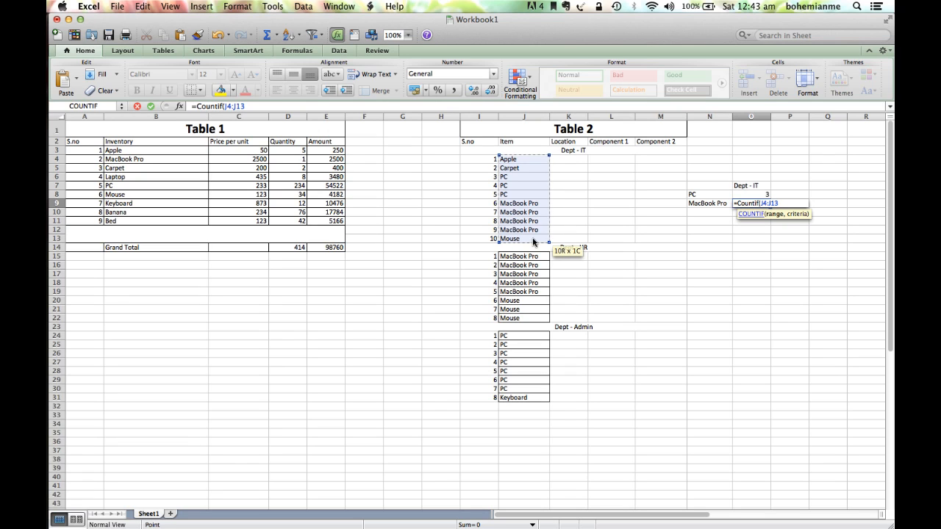
{"action": "type", "text": ","}
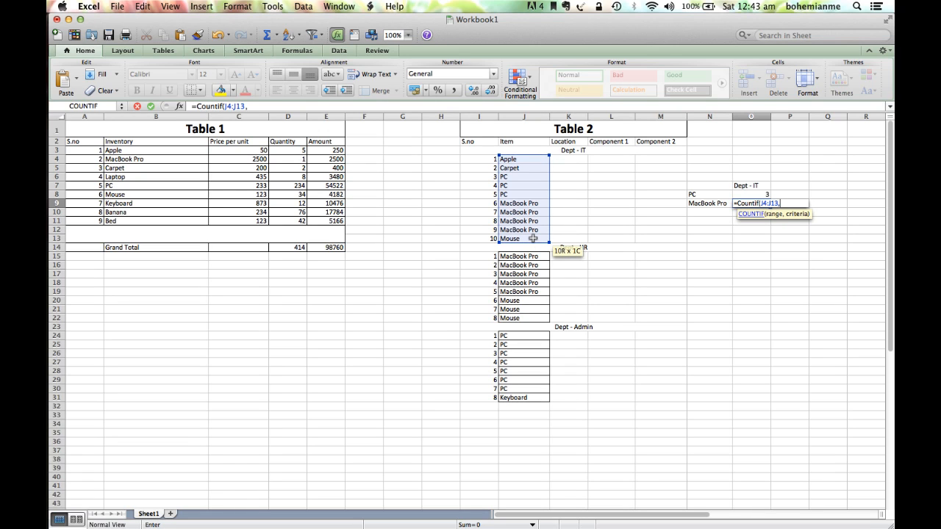
{"action": "type", "text": "\"MacBook"}
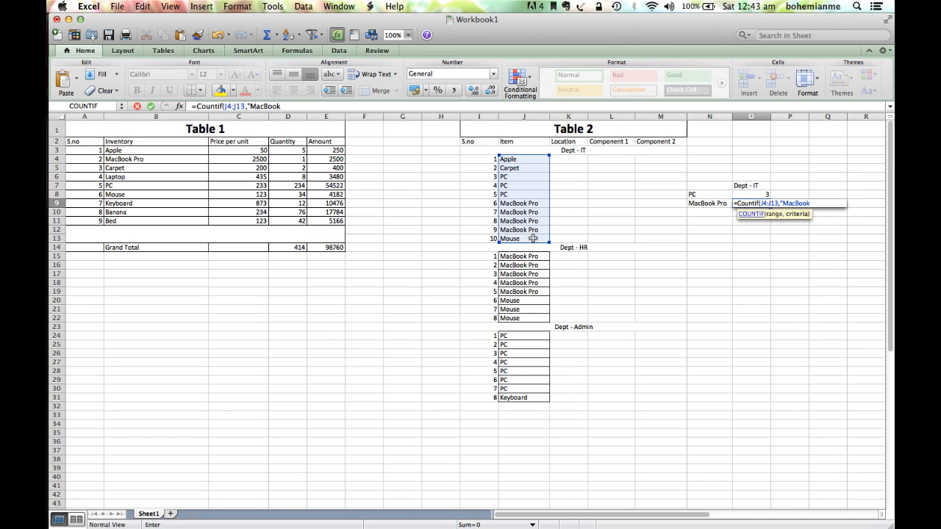
{"action": "type", "text": " Pro\")"}
{"action": "key", "text": "Return"}
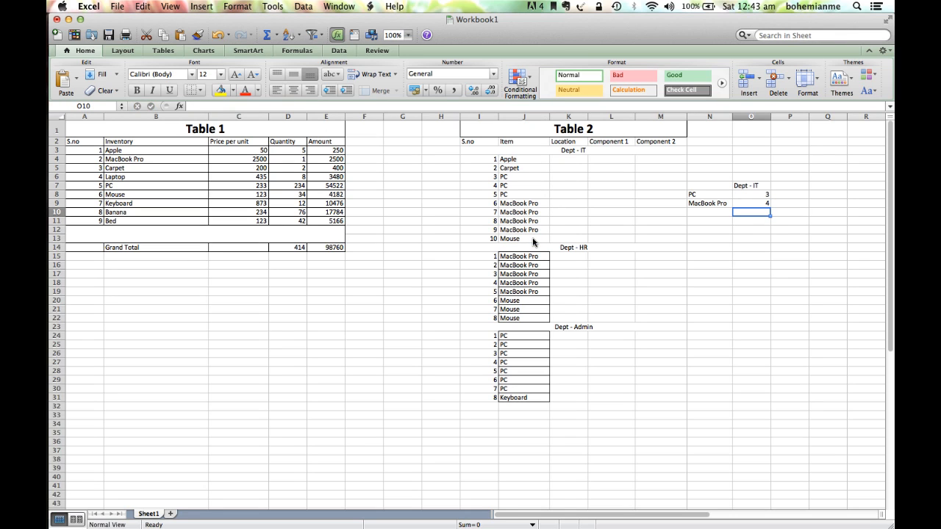
{"action": "key", "text": "Left"}
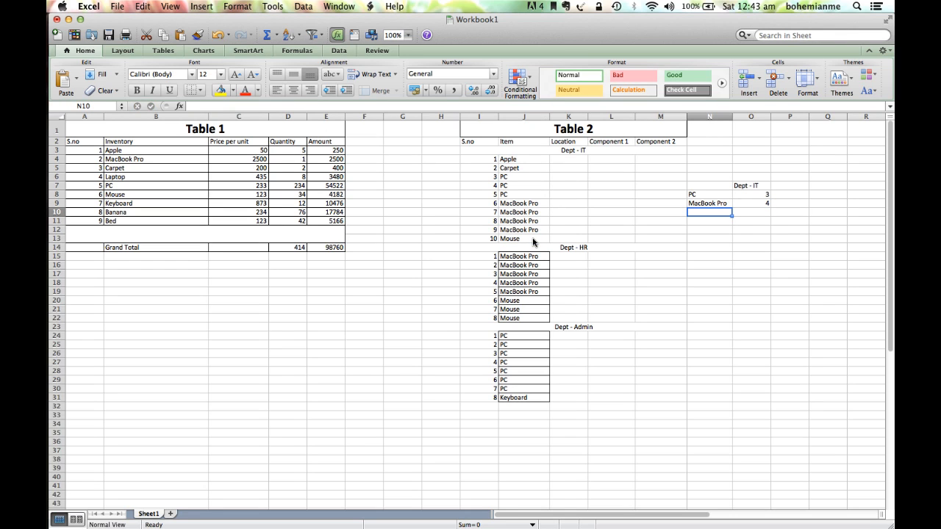
{"action": "key", "text": "Up"}
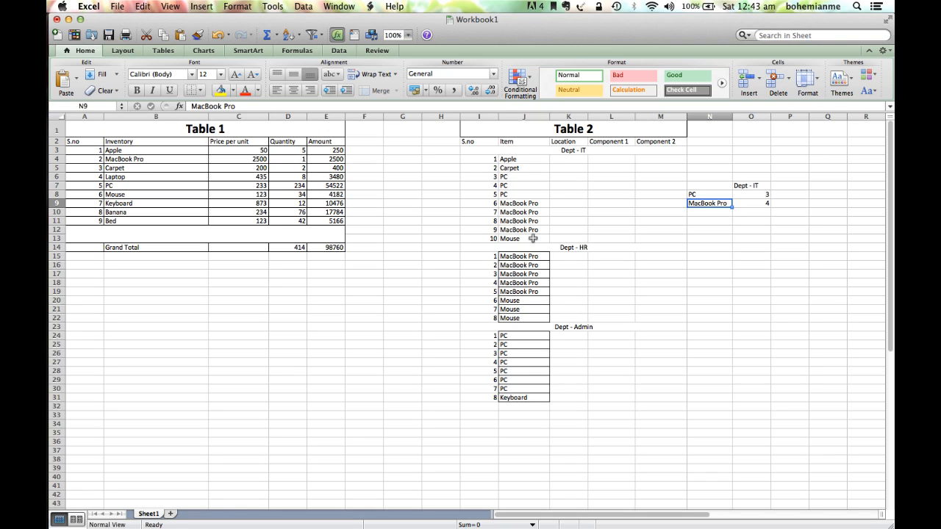
{"action": "key", "text": "shift+Up"}
{"action": "key", "text": "shift+Right"}
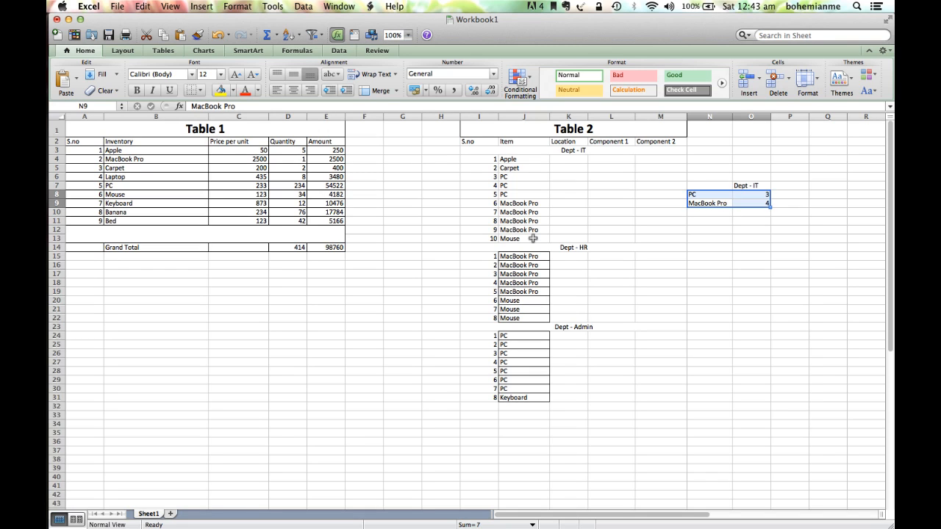
Step: Copy the "PC" and "MacBook Pro" labels from N8:N9 into N11:N12
{"action": "left_click", "coordinate": [722, 263]}
{"action": "key", "text": "Up"}
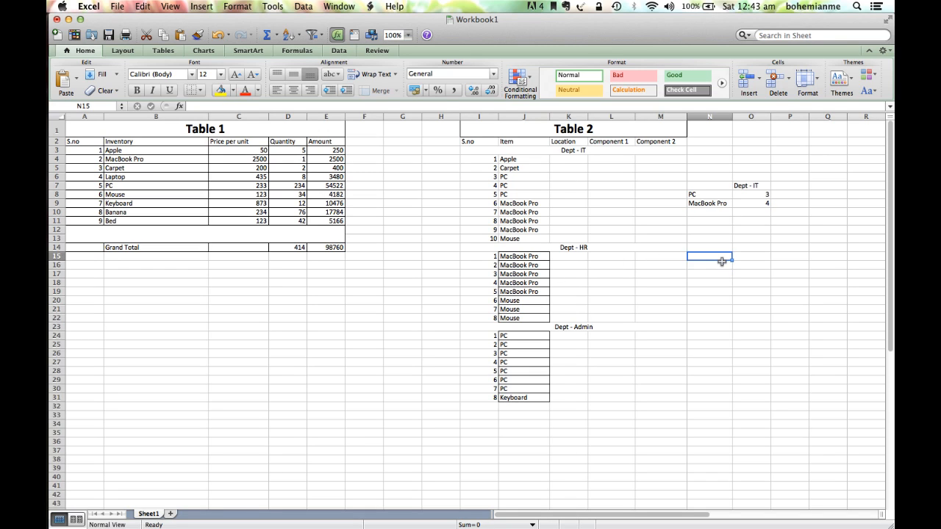
{"action": "key", "text": "Up"}
{"action": "key", "text": "Up"}
{"action": "key", "text": "Up"}
{"action": "key", "text": "Up"}
{"action": "key", "text": "Up"}
{"action": "key", "text": "Up"}
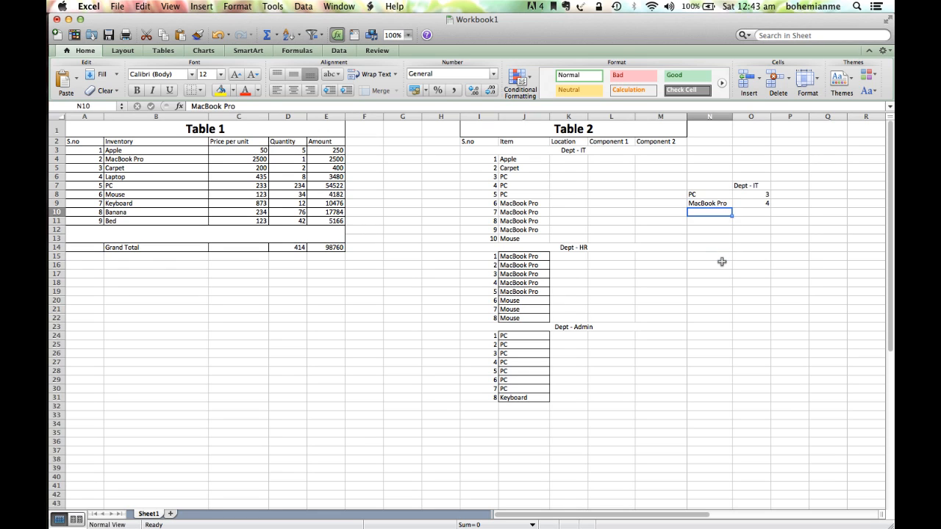
{"action": "key", "text": "shift+Up"}
{"action": "key", "text": "super+c"}
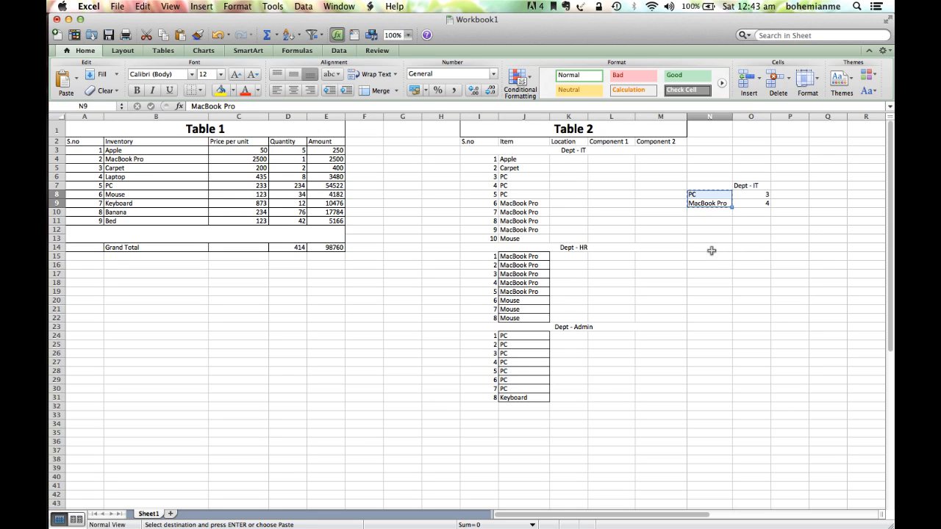
{"action": "left_click", "coordinate": [706, 222]}
{"action": "key", "text": "super+v"}
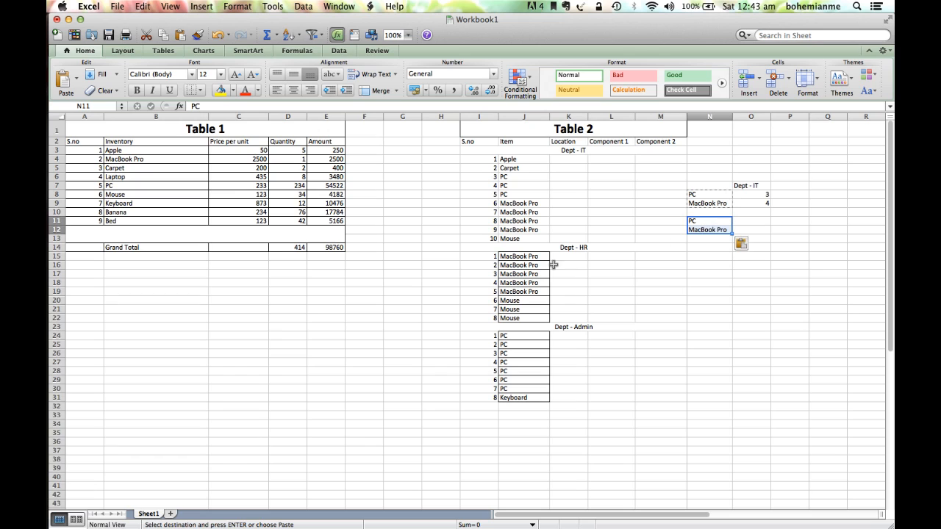
Step: Copy the first two "PC" cells of the Dept - Admin list, J24:J25, into N14:N15
{"action": "mouse_move", "coordinate": [527, 336]}
{"action": "left_mouse_down"}
{"action": "mouse_move", "coordinate": [528, 371]}
{"action": "mouse_move", "coordinate": [519, 344]}
{"action": "left_mouse_up"}
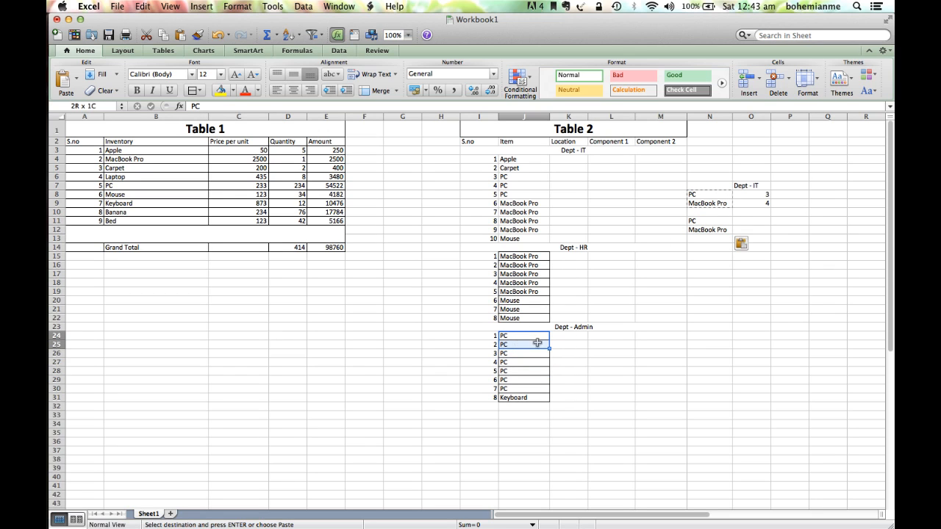
{"action": "key", "text": "super+c"}
{"action": "left_click", "coordinate": [709, 249]}
{"action": "key", "text": "super+v"}
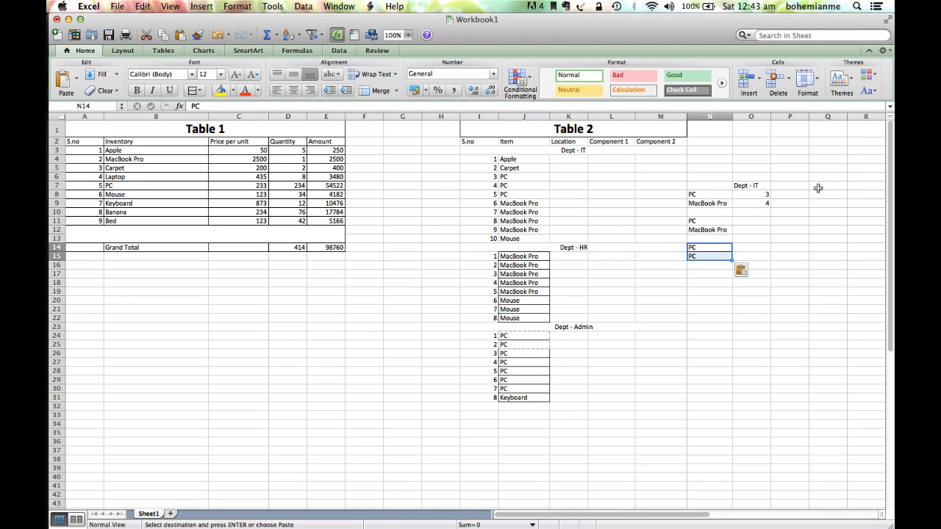
Step: Enter the heading "Dept- HR" in O10 above the second label pair
{"action": "left_click_drag", "start_coordinate": [724, 213], "coordinate": [744, 212]}
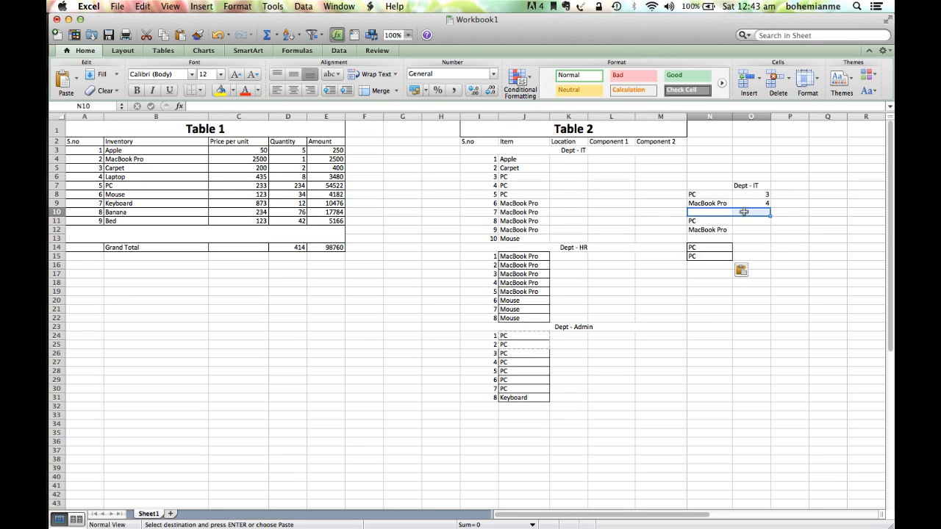
{"action": "left_click", "coordinate": [744, 213]}
{"action": "type", "text": "De"}
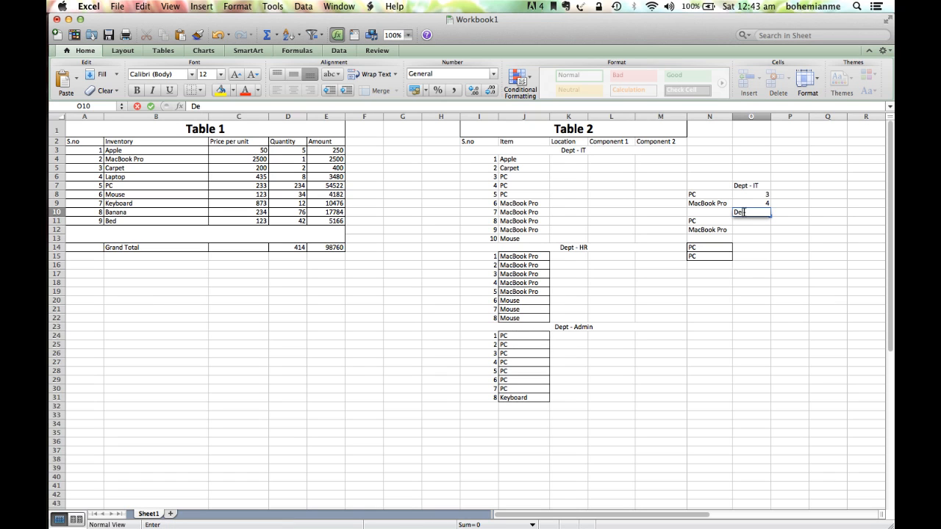
{"action": "type", "text": "pt - HR"}
{"action": "key", "text": "Return"}
{"action": "key", "text": "Return"}
{"action": "key", "text": "Return"}
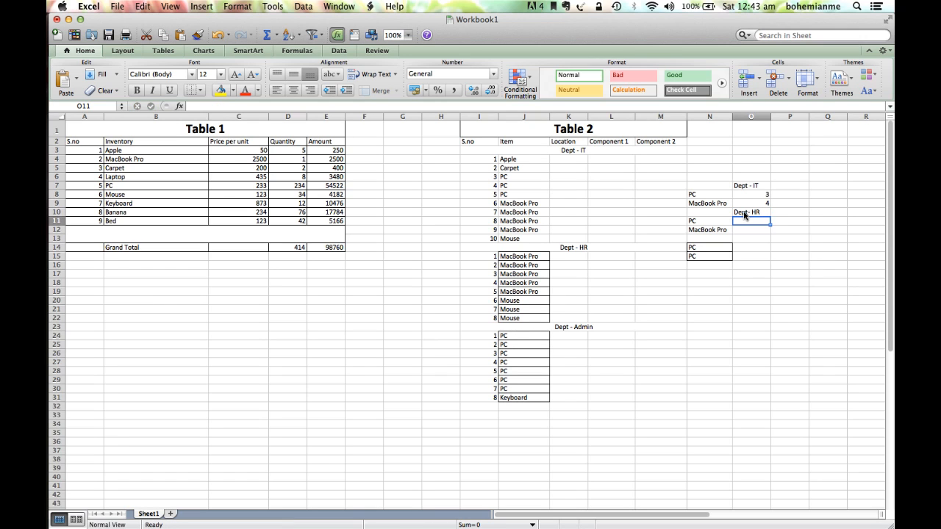
Step: Enter the heading "Dept- Admin" in O13 and the heading "Total" in O16
{"action": "type", "text": "Dept"}
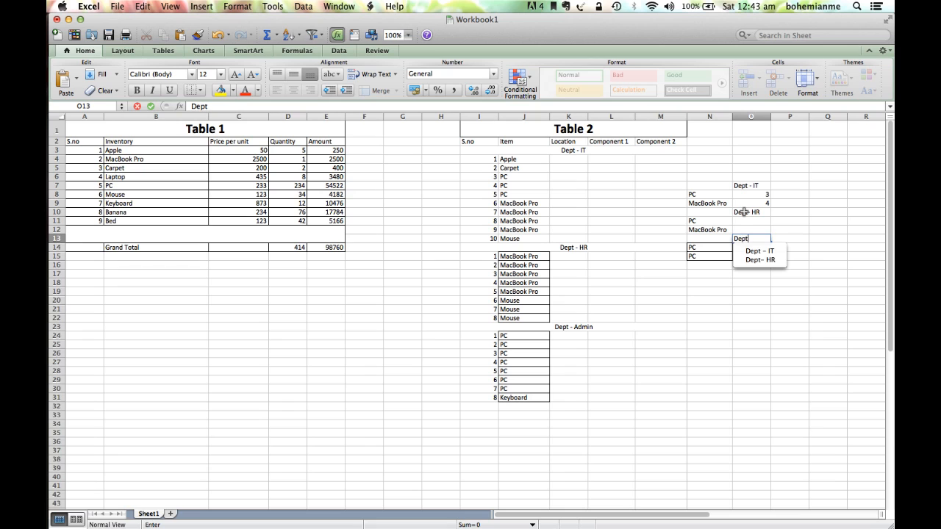
{"action": "type", "text": "- Admin"}
{"action": "key", "text": "Return"}
{"action": "key", "text": "Return"}
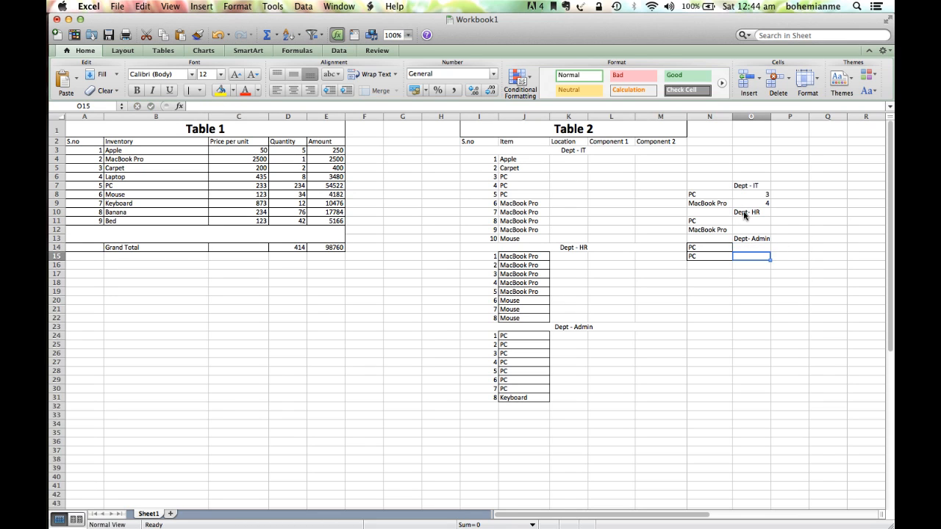
{"action": "key", "text": "Return"}
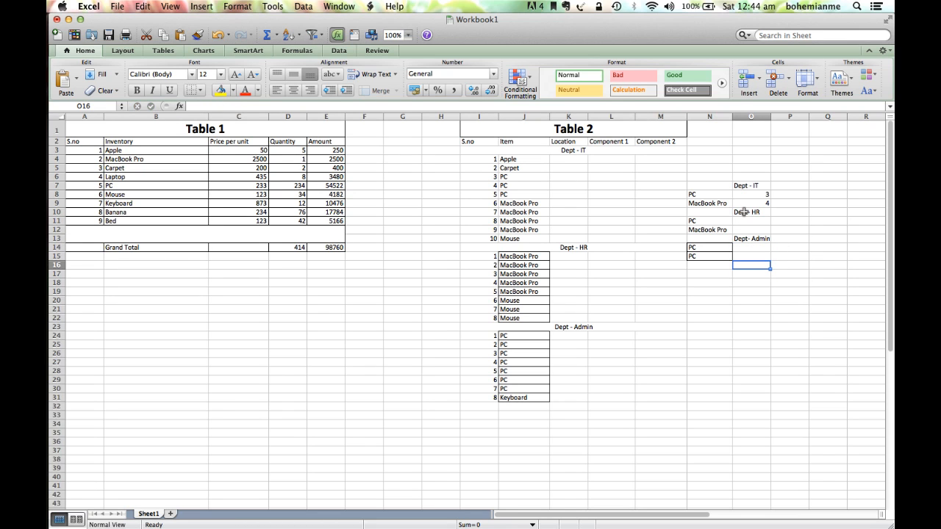
{"action": "type", "text": "Total"}
{"action": "key", "text": "Return"}
Step: Replace the second "PC" label in N15 with a copy of the "MacBook Pro" label from N12
{"action": "key", "text": "Left"}
{"action": "key", "text": "Up"}
{"action": "key", "text": "Up"}
{"action": "key", "text": "Up"}
{"action": "key", "text": "Up"}
{"action": "key", "text": "cmd+c"}
{"action": "key", "text": "Down"}
{"action": "key", "text": "Down"}
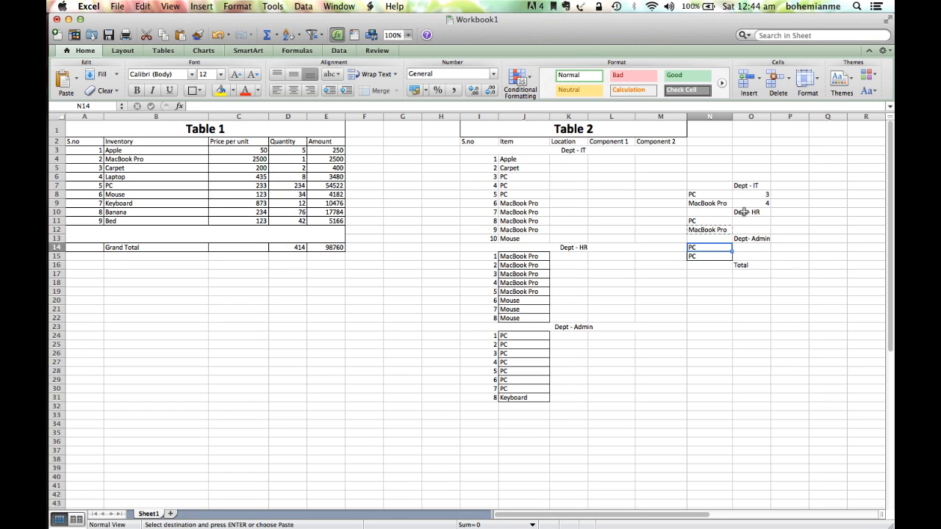
{"action": "key", "text": "Down"}
{"action": "key", "text": "super+v"}
Step: Copy the "PC" and "MacBook Pro" labels from N14:N15 into N17:N18 under the Total heading
{"action": "key", "text": "shift+Up"}
{"action": "key", "text": "super+c"}
{"action": "key", "text": "Down"}
{"action": "key", "text": "Down"}
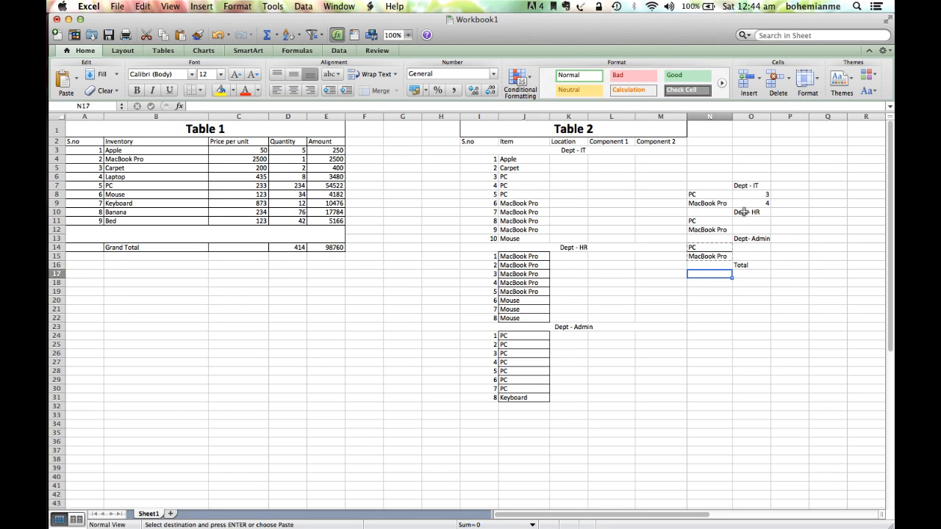
{"action": "key", "text": "super+v"}
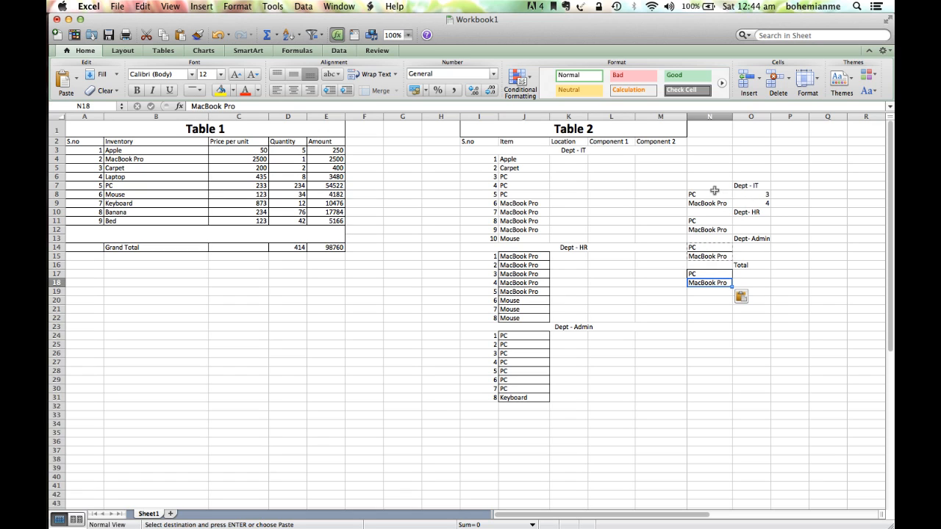
Step: Enter a COUNTIF formula in O11 with the range J15:J22 and the criterion "MacBook Pro"
{"action": "left_click", "coordinate": [743, 220]}
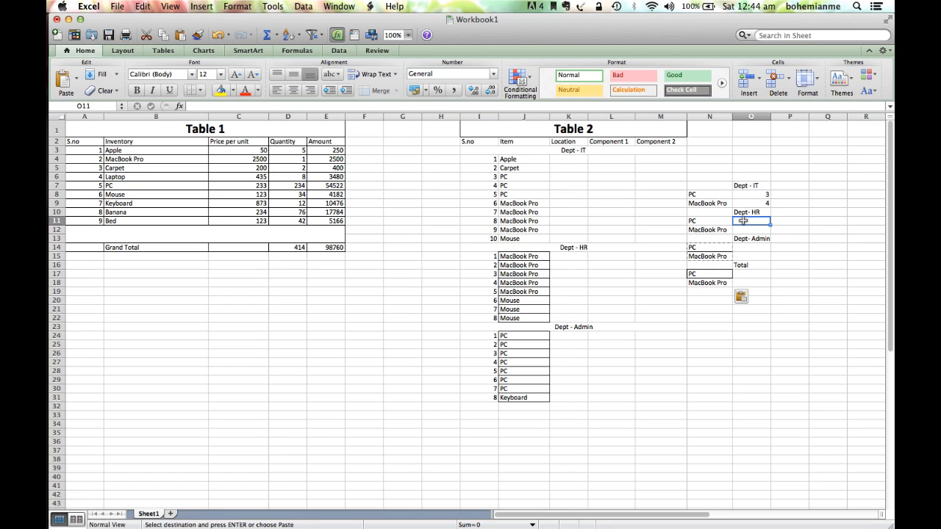
{"action": "type", "text": "=co"}
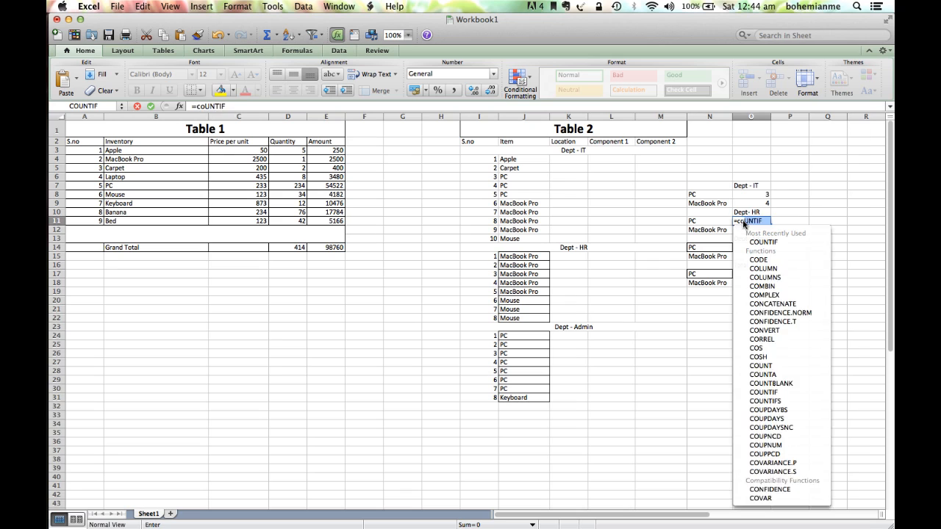
{"action": "type", "text": "untif("}
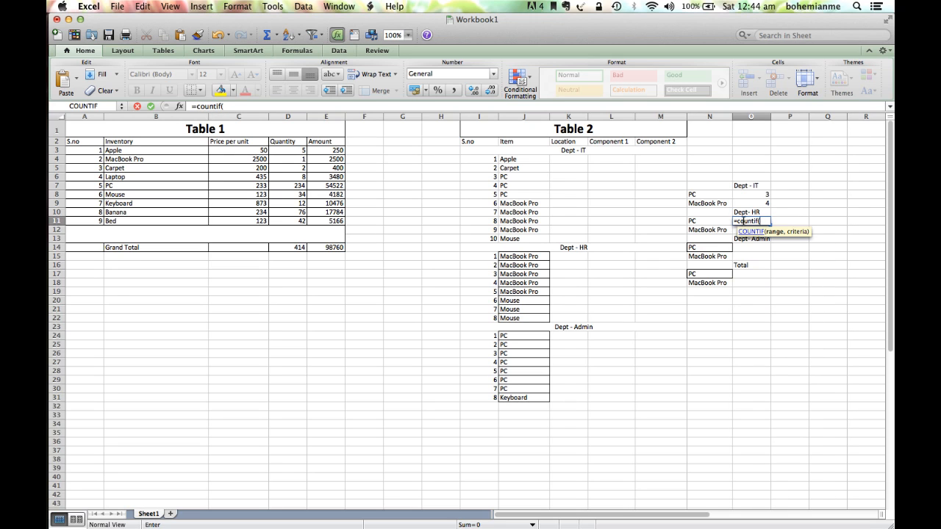
{"action": "left_click_drag", "start_coordinate": [519, 256], "coordinate": [523, 317]}
{"action": "type", "text": ","}
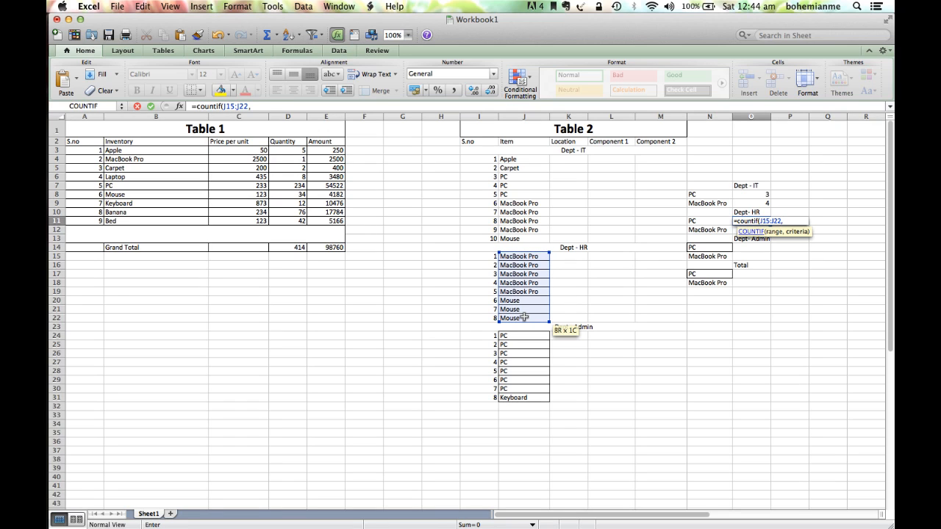
{"action": "type", "text": "\"Mac"}
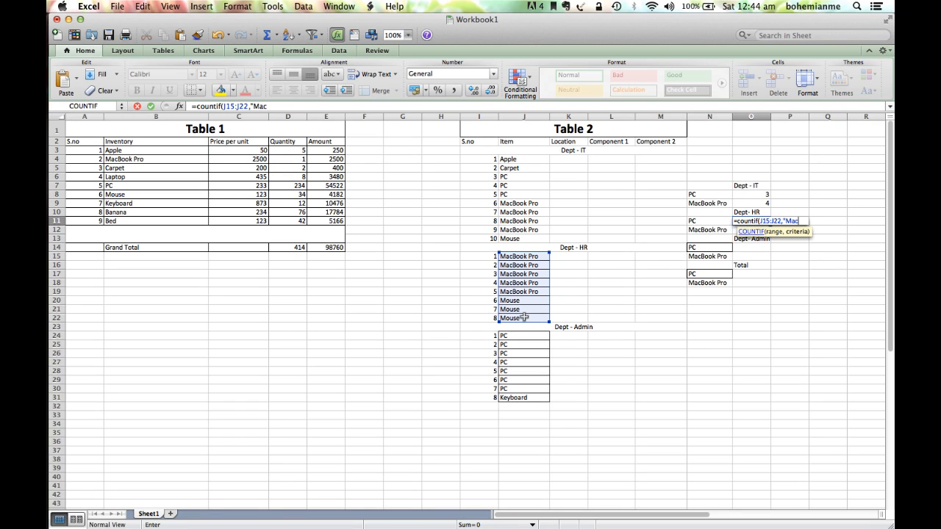
{"action": "type", "text": "Book Pro"}
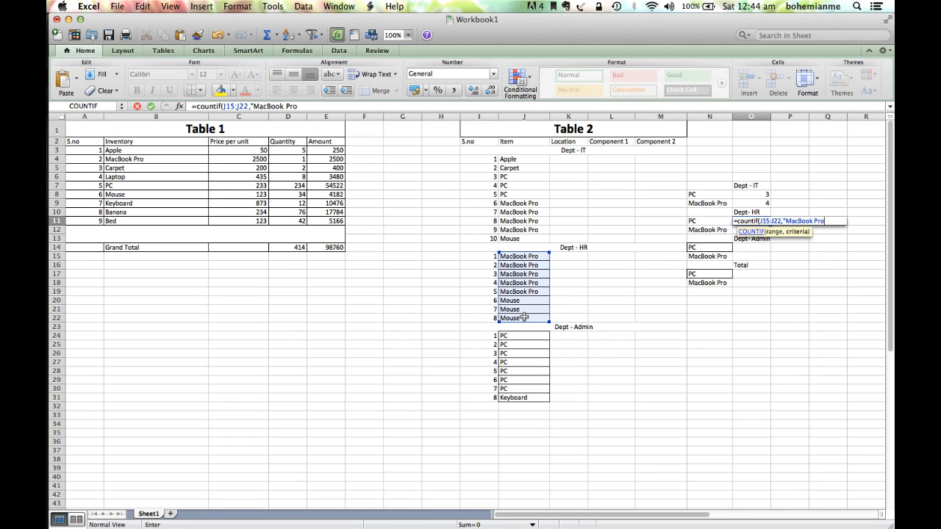
{"action": "type", "text": "\")"}
{"action": "key", "text": "Return"}
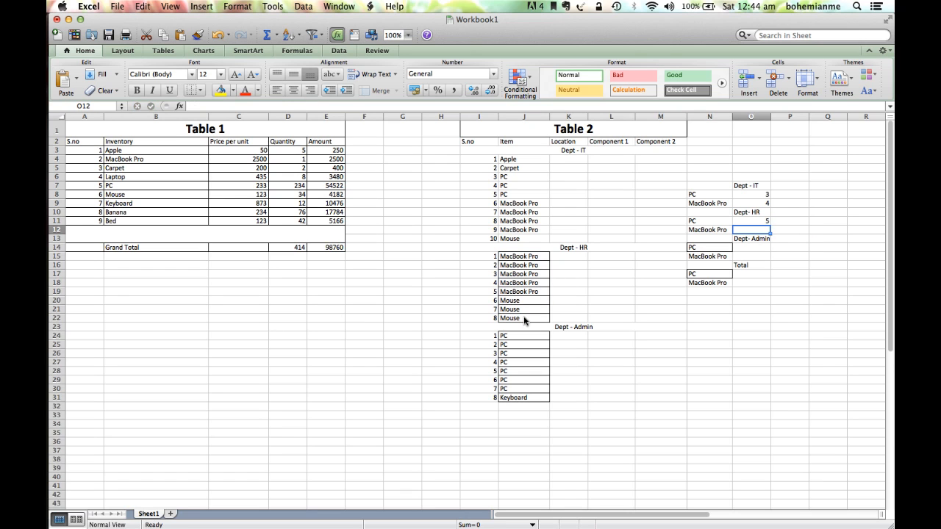
Step: Move the "MacBook Pro" COUNTIF formula from O11 down to O12, beside its matching label
{"action": "key", "text": "Up"}
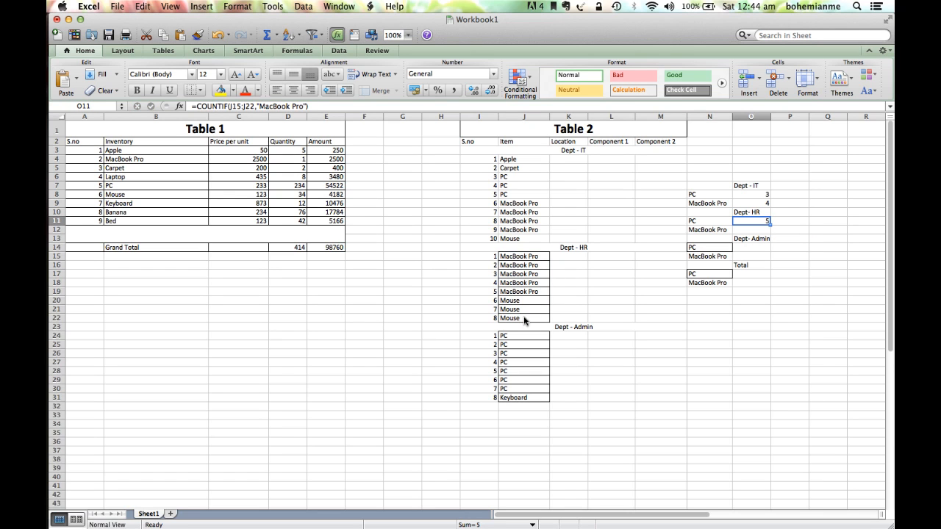
{"action": "key", "text": "super+x"}
{"action": "key", "text": "Down"}
{"action": "key", "text": "super+v"}
Step: Enter a COUNTIF formula in O11 with the range J15:J22 and the criterion "PC"
{"action": "key", "text": "Up"}
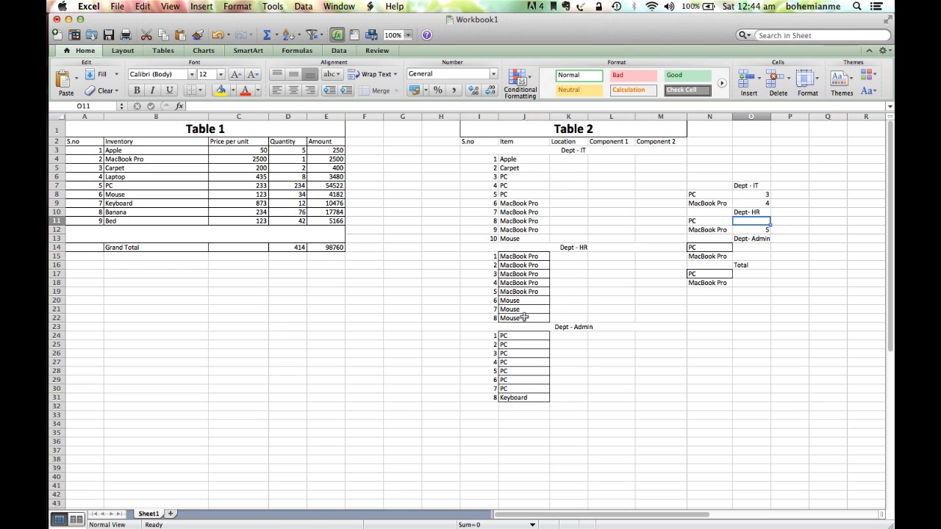
{"action": "type", "text": "="}
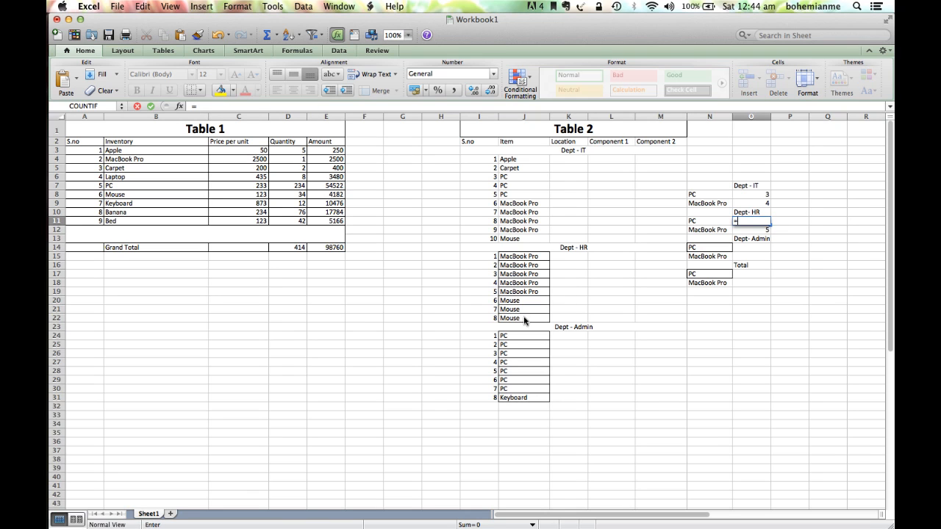
{"action": "type", "text": "countiFf("}
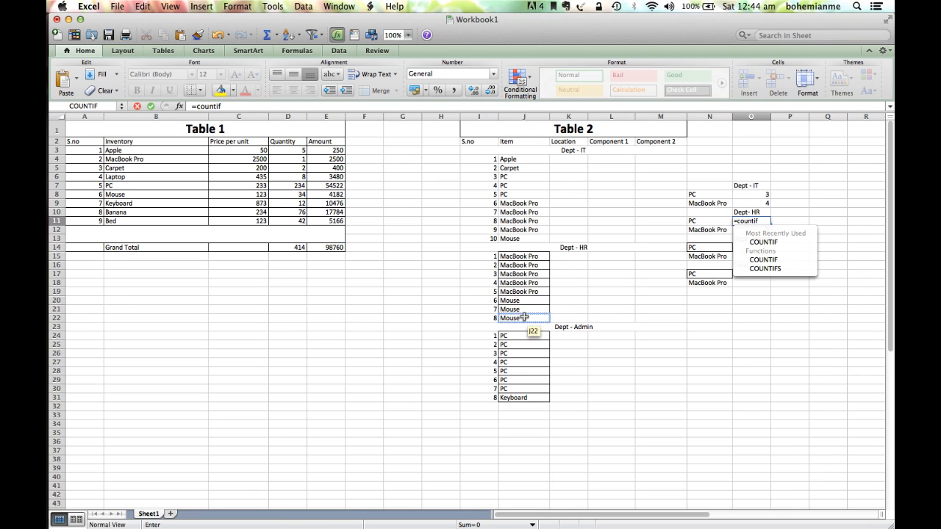
{"action": "left_click_drag", "start_coordinate": [534, 255], "coordinate": [535, 319]}
{"action": "type", "text": ",\""}
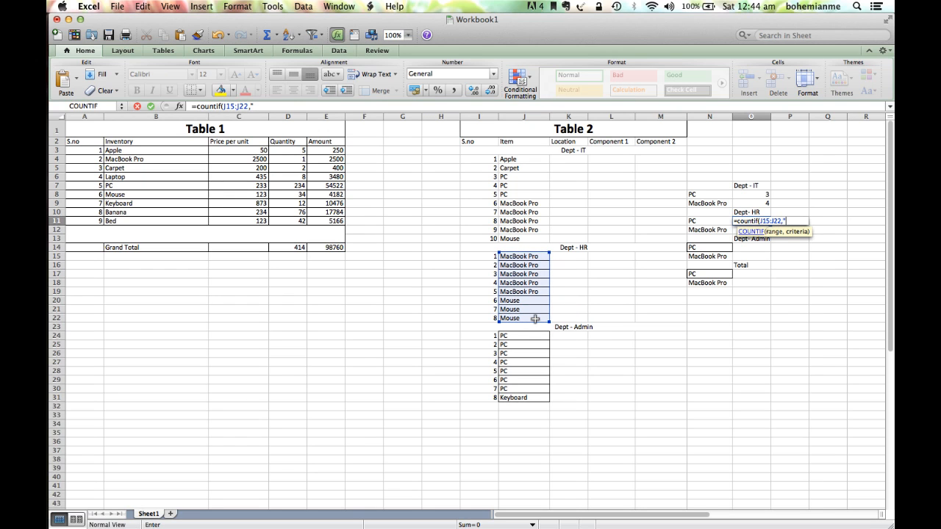
{"action": "type", "text": "Mouse"}
{"action": "key", "text": "BackSpace"}
{"action": "key", "text": "BackSpace"}
{"action": "key", "text": "BackSpace"}
{"action": "key", "text": "BackSpace"}
{"action": "type", "text": "PC\""}
{"action": "key", "text": "Return"}
{"action": "key", "text": "Up"}
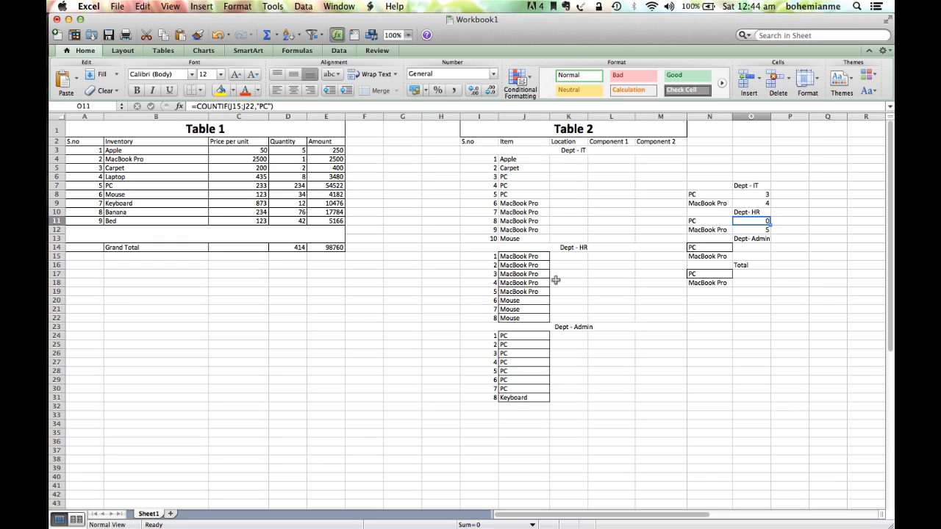
Step: Enter a COUNTIF formula in O14 that counts "PC" in the Dept - Admin range J24:J31
{"action": "left_click", "coordinate": [753, 248]}
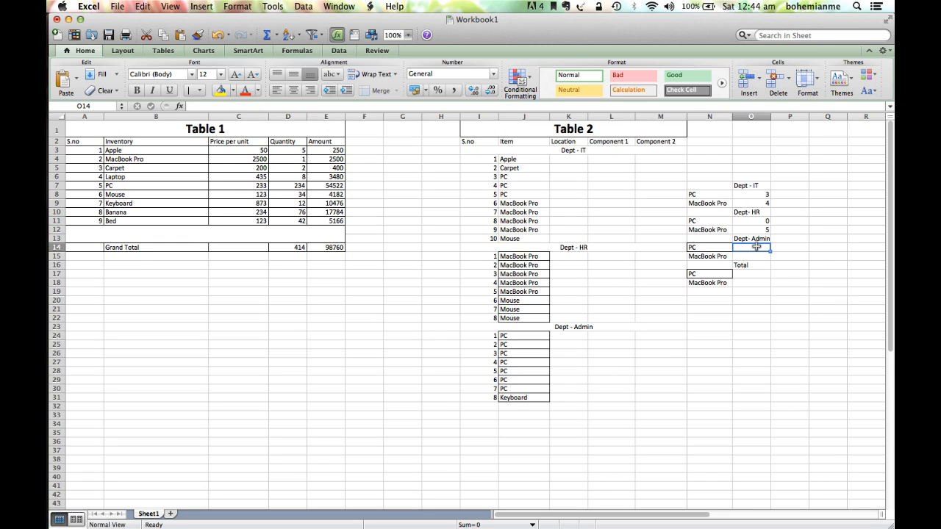
{"action": "type", "text": "=countif("}
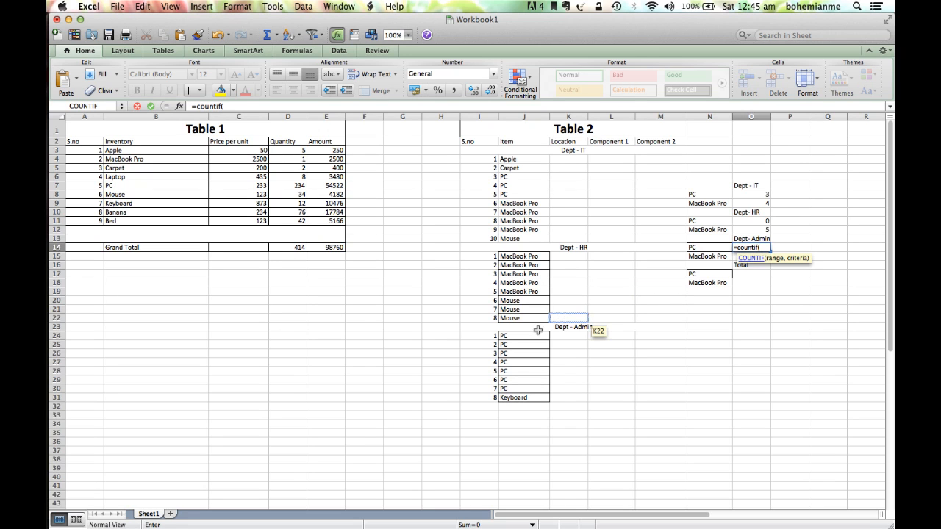
{"action": "left_click_drag", "start_coordinate": [537, 337], "coordinate": [535, 397]}
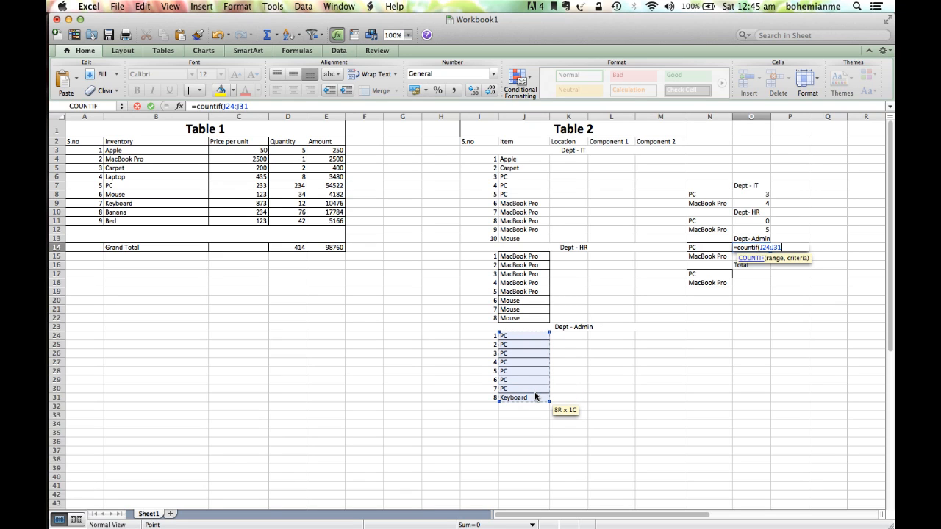
{"action": "type", "text": ","}
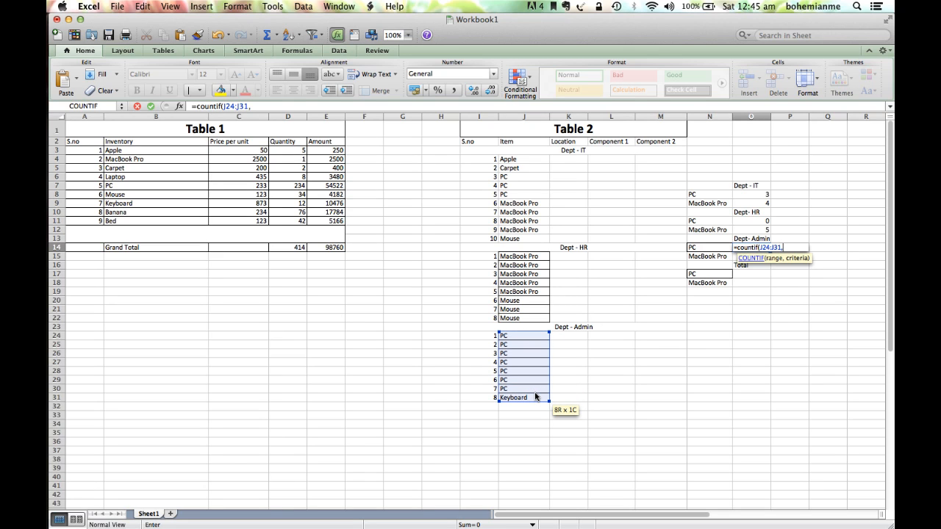
{"action": "key", "text": "Left"}
{"action": "key", "text": "Return"}
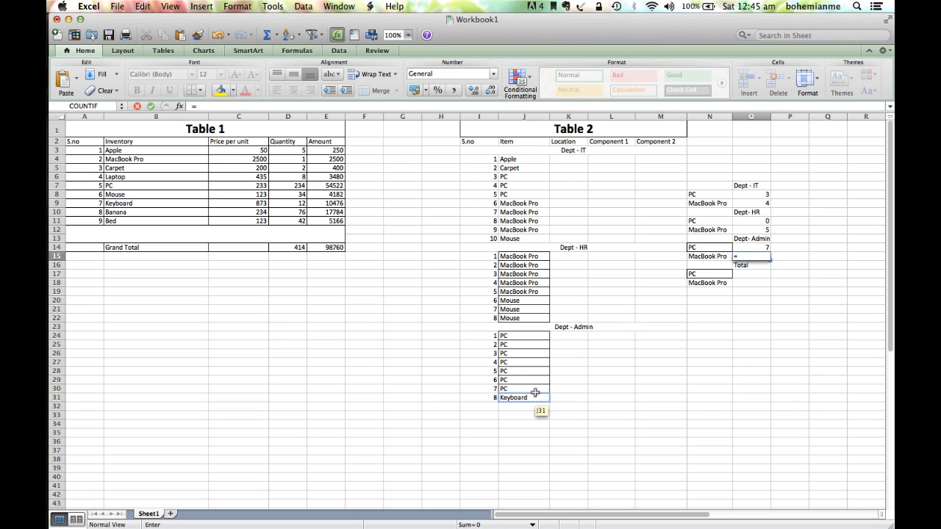
Step: Enter a COUNTIF formula in O15 for "MacBook Pro" over J24:J31, and re-enter the heading "Total" in O16
{"action": "type", "text": "=CountiFf"}
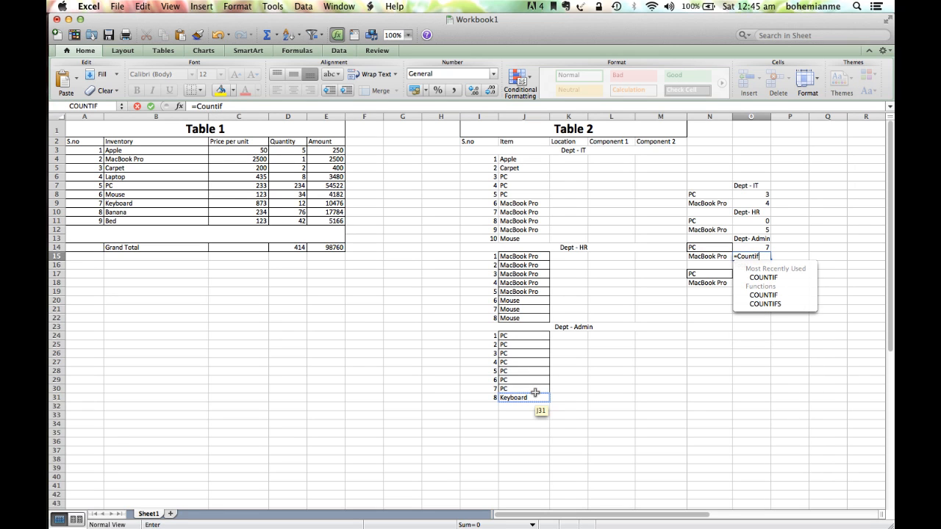
{"action": "type", "text": "("}
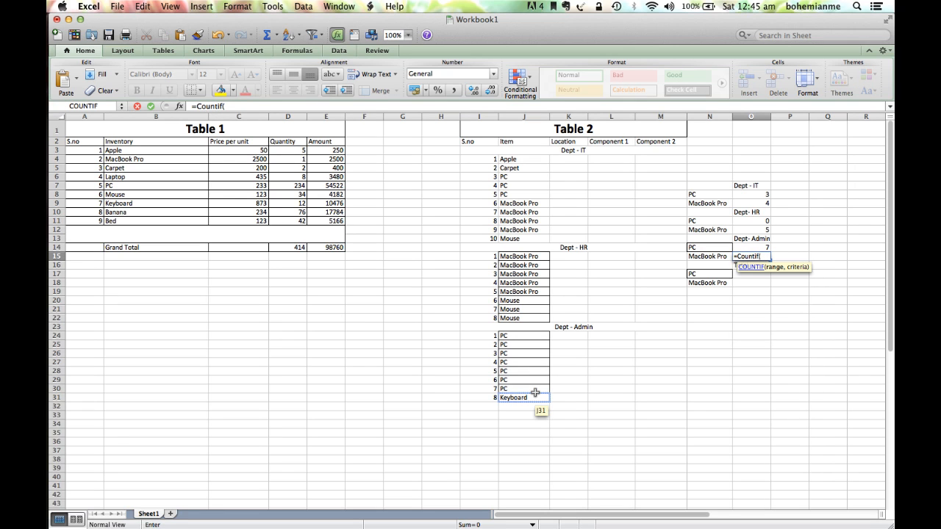
{"action": "left_click", "coordinate": [521, 335]}
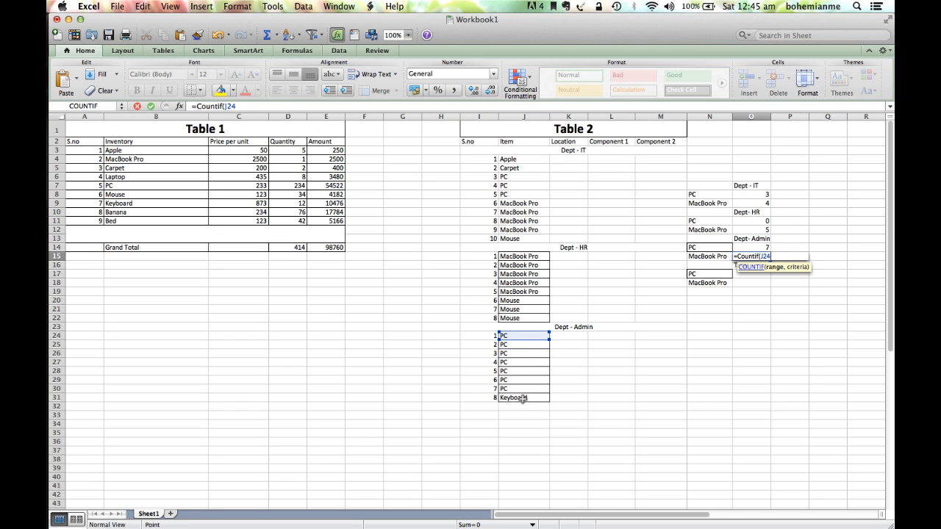
{"action": "left_click", "coordinate": [523, 398], "text": "shift"}
{"action": "type", "text": ",\"Macb"}
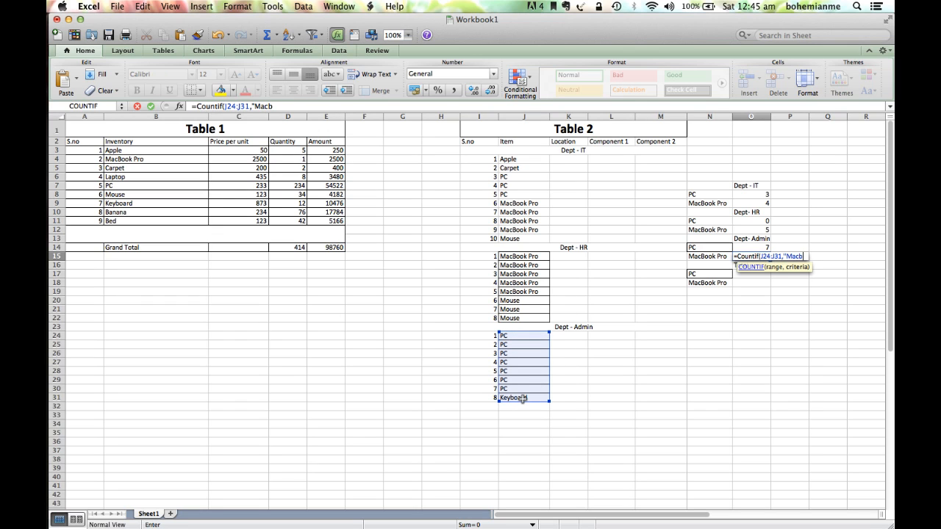
{"action": "key", "text": "BackSpace"}
{"action": "type", "text": "Book Pro"}
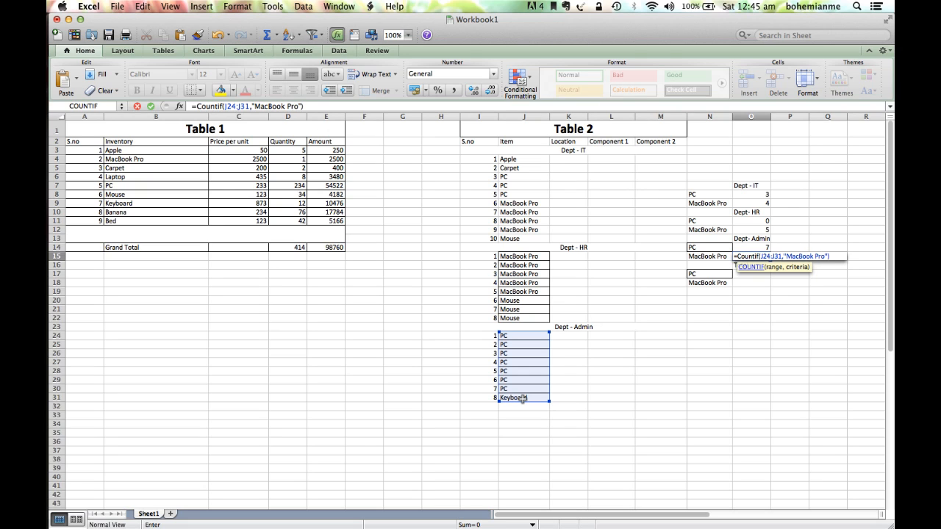
{"action": "key", "text": "Return"}
{"action": "type", "text": "Total"}
{"action": "key", "text": "Return"}
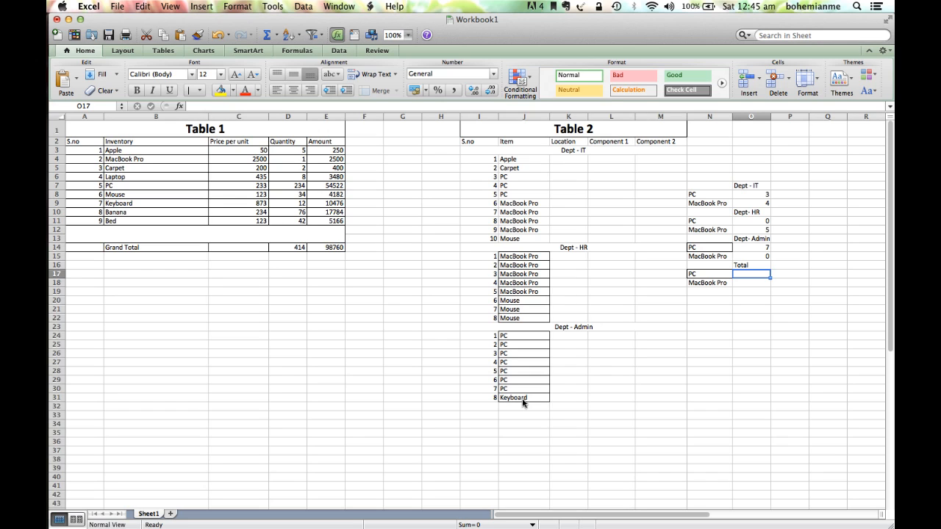
Step: Enter a SUM formula in O17 that adds the three departments' PC counts, O14+O11+O8
{"action": "type", "text": "="}
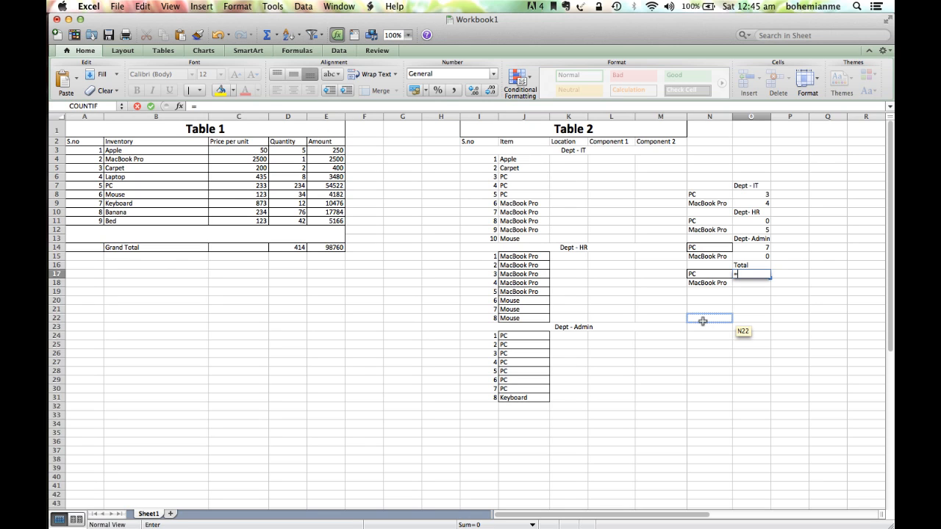
{"action": "type", "text": "z"}
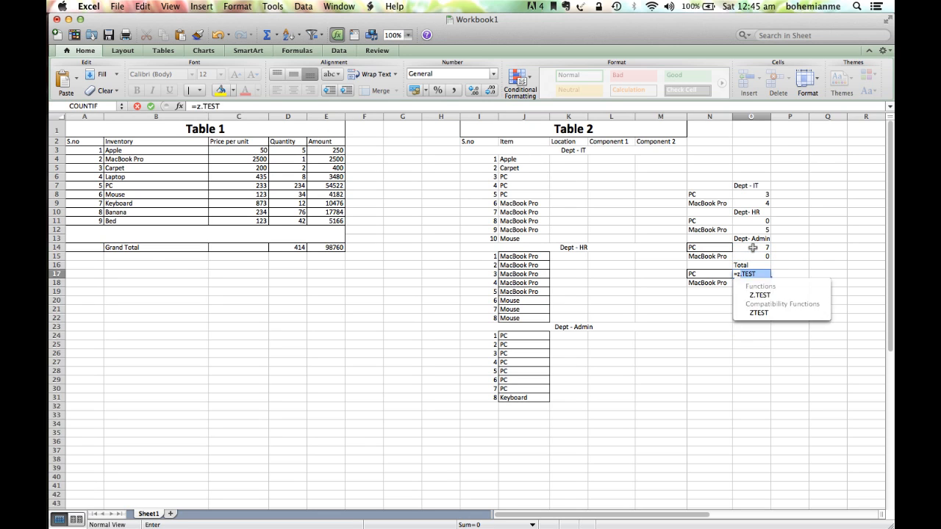
{"action": "key", "text": "BackSpace"}
{"action": "type", "text": "sum("}
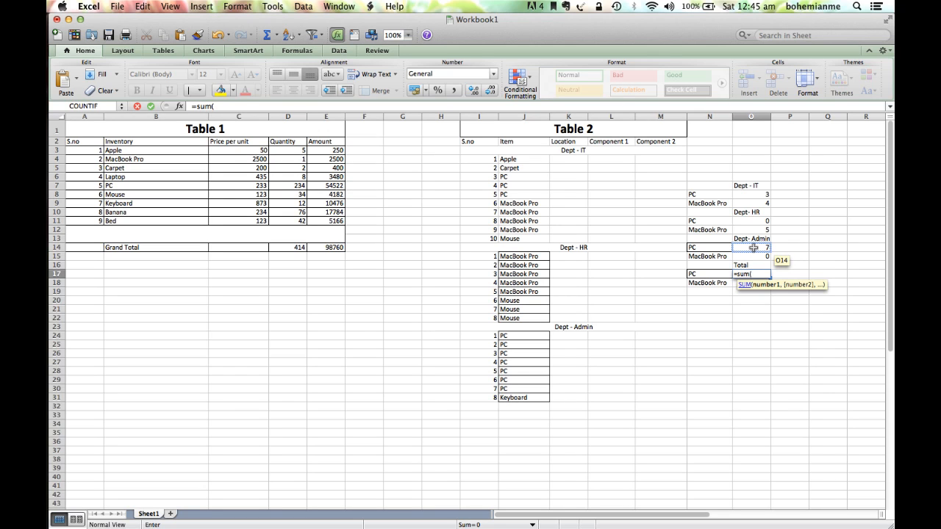
{"action": "left_click", "coordinate": [753, 247]}
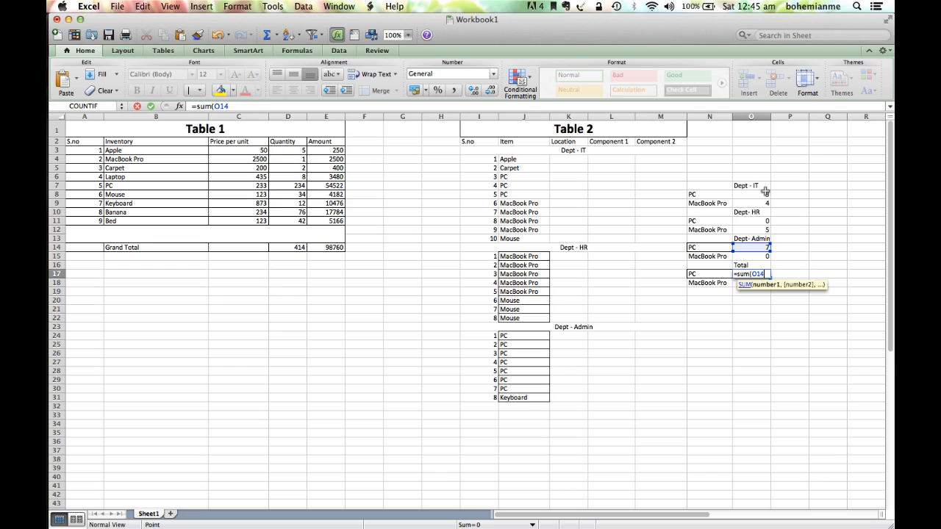
{"action": "type", "text": "+O11+"}
{"action": "left_click", "coordinate": [765, 194]}
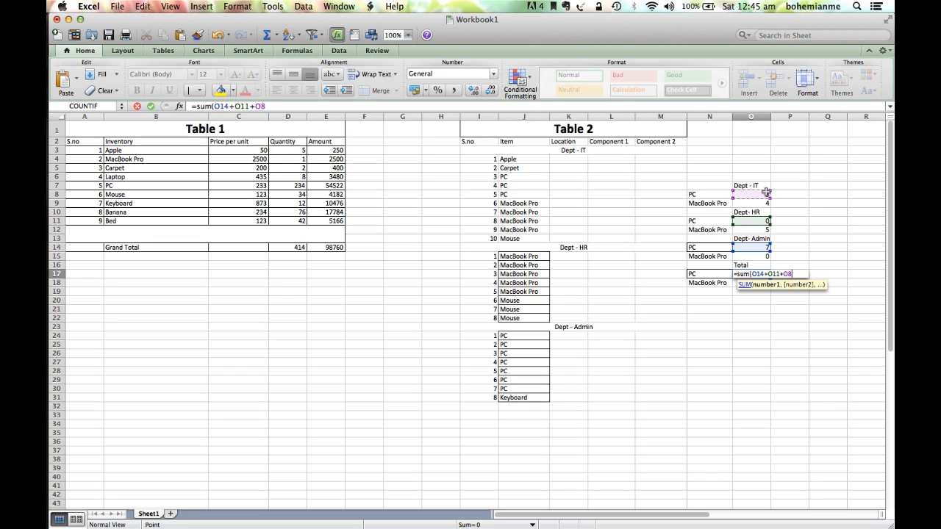
{"action": "type", "text": ")"}
{"action": "key", "text": "Return"}
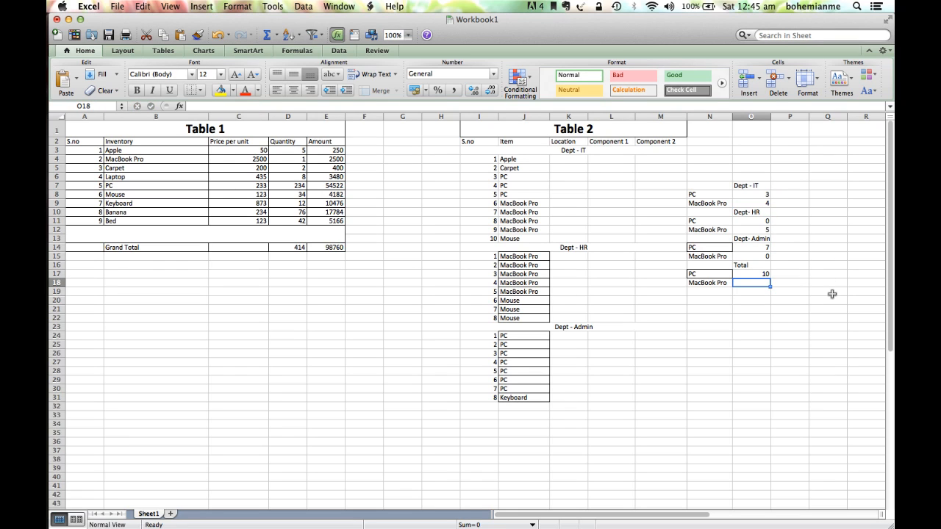
Step: Enter a SUM formula in O18 that adds the three departments' MacBook Pro counts, O15+O12+O9
{"action": "type", "text": "=sum"}
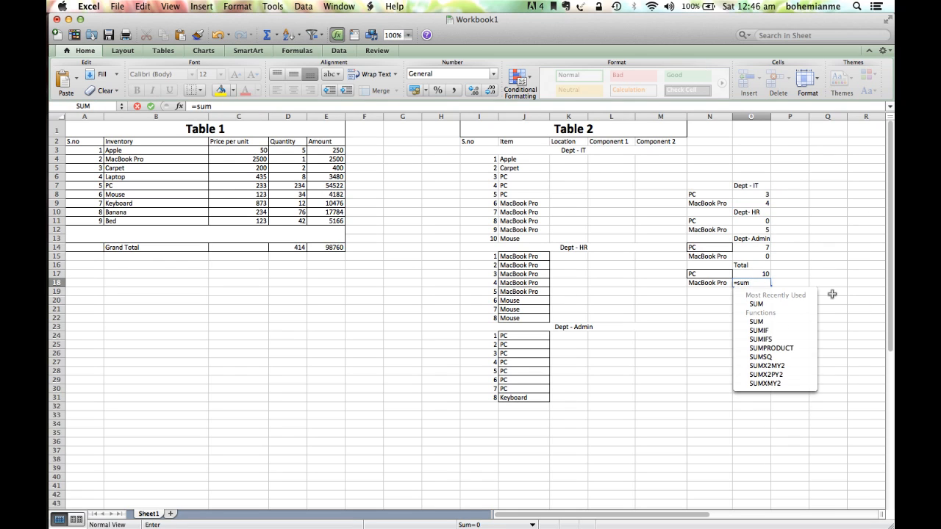
{"action": "type", "text": "("}
{"action": "left_click", "coordinate": [751, 256]}
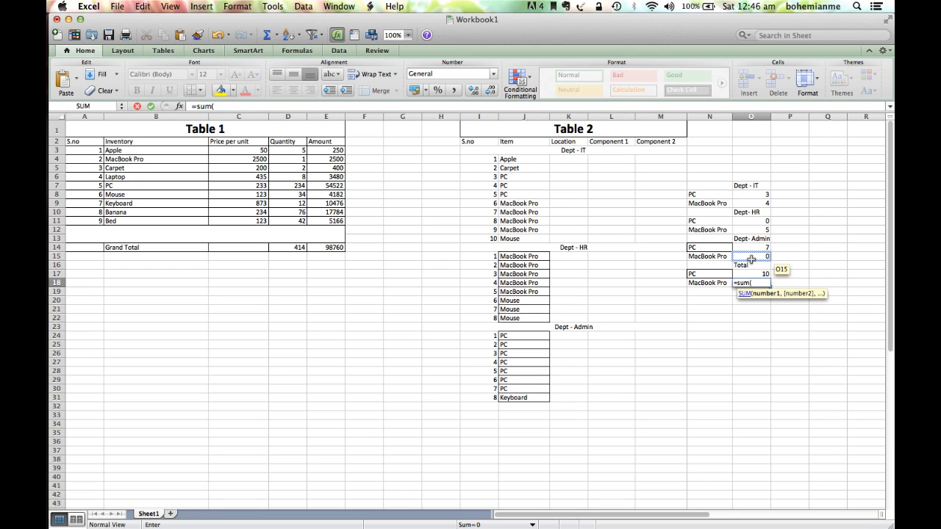
{"action": "type", "text": "+"}
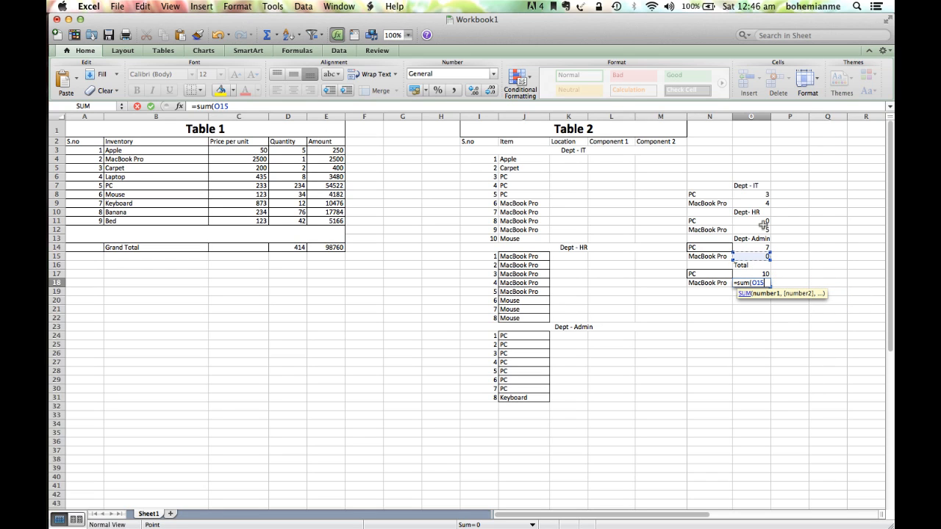
{"action": "left_click", "coordinate": [761, 230]}
{"action": "type", "text": "+"}
{"action": "left_click", "coordinate": [766, 203]}
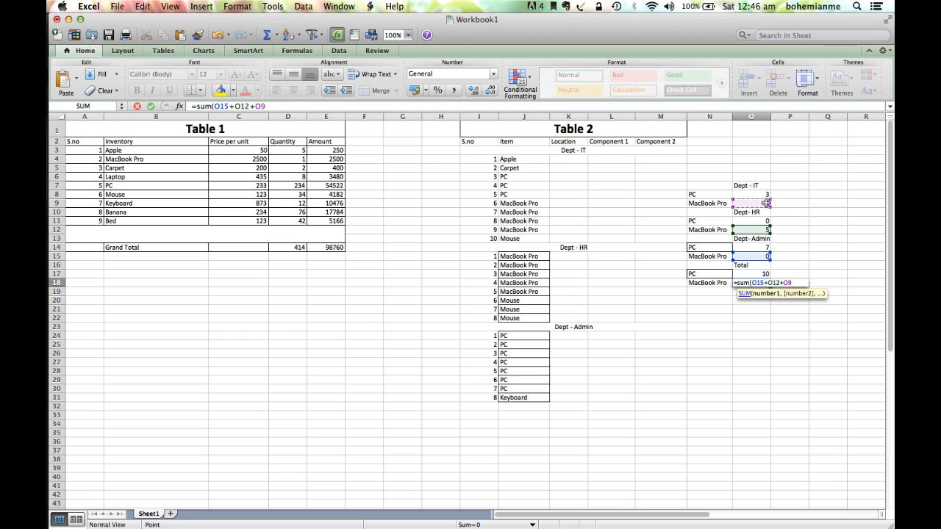
{"action": "key", "text": "Return"}
{"action": "key", "text": "Right"}
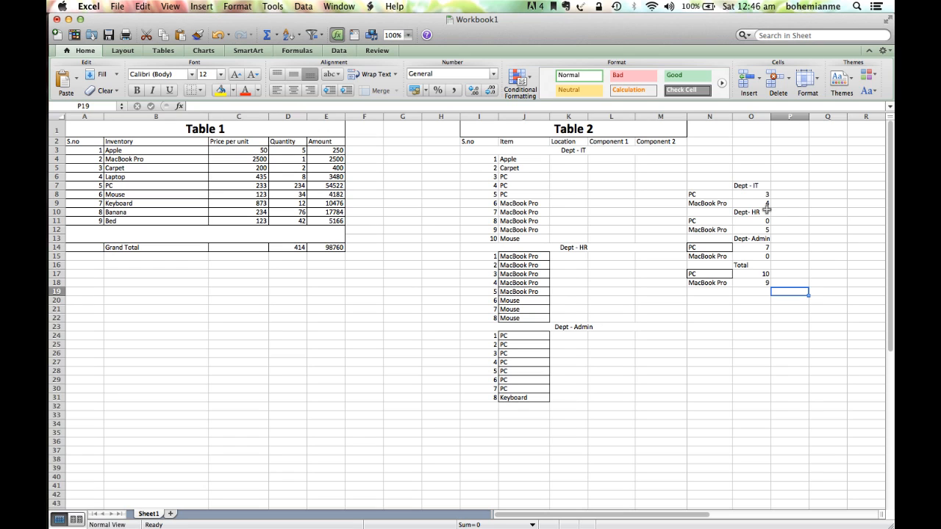
{"action": "left_click", "coordinate": [799, 271]}
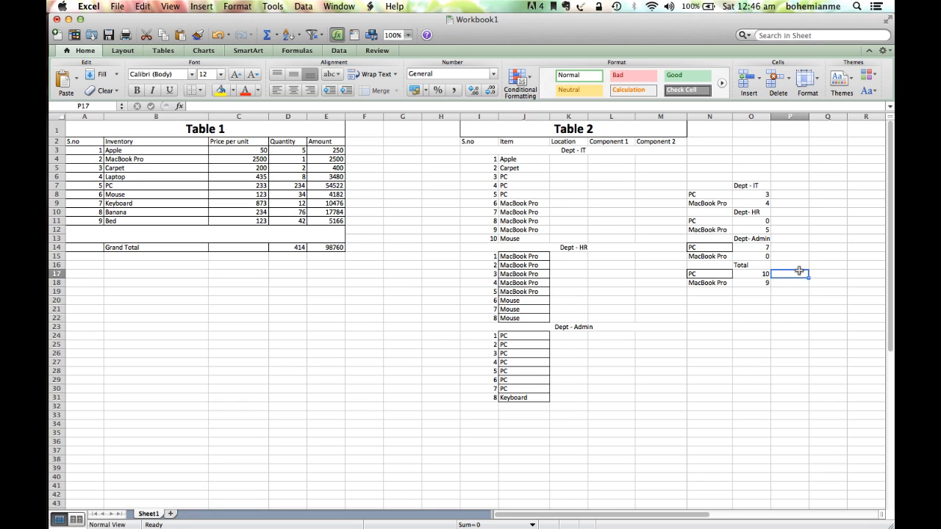
{"action": "type", "text": "="}
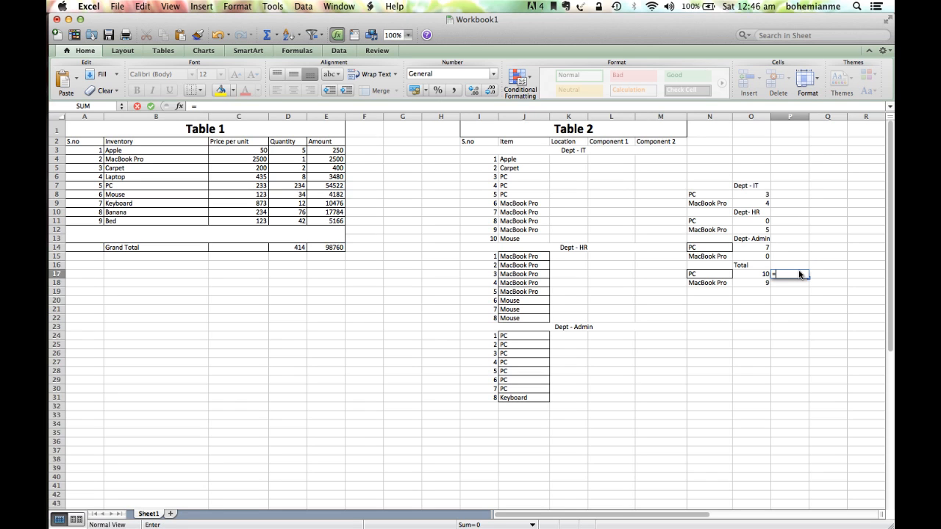
{"action": "type", "text": "countif("}
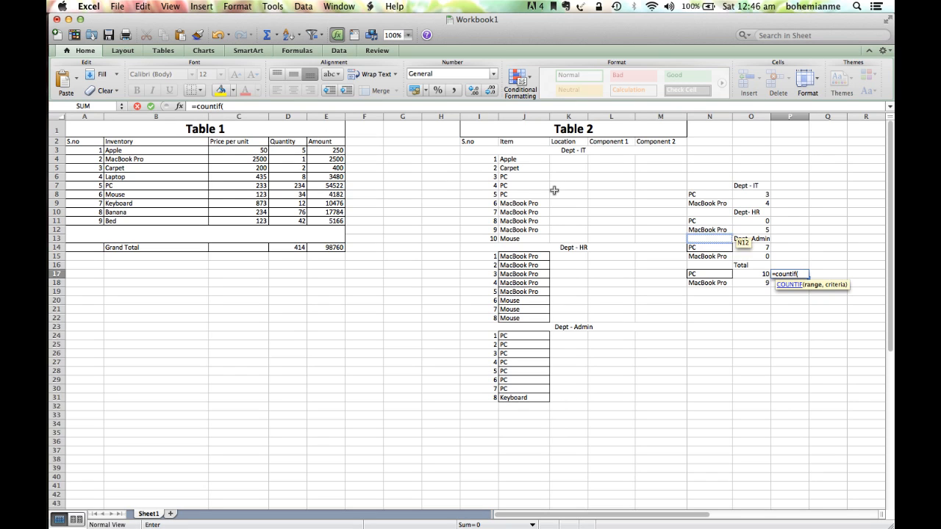
{"action": "left_click", "coordinate": [520, 159]}
{"action": "left_click", "coordinate": [520, 159]}
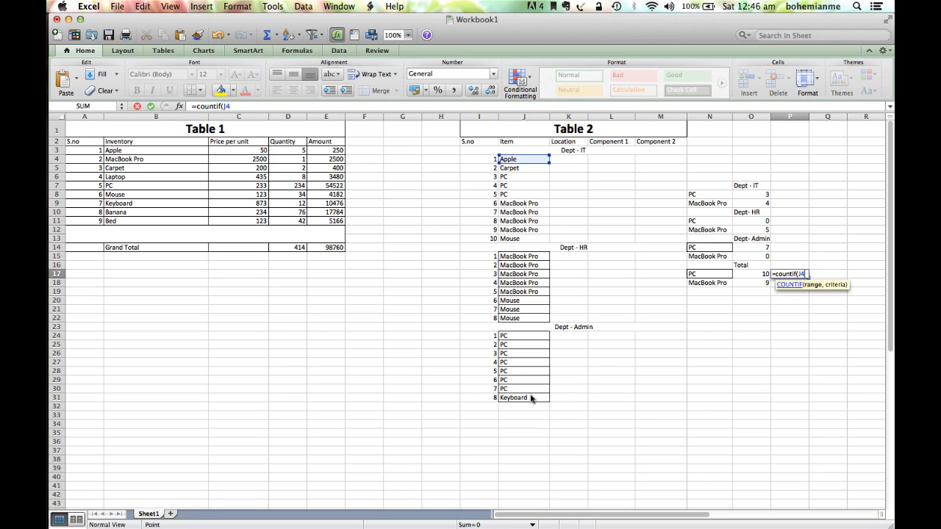
{"action": "left_click", "coordinate": [531, 398], "text": "shift"}
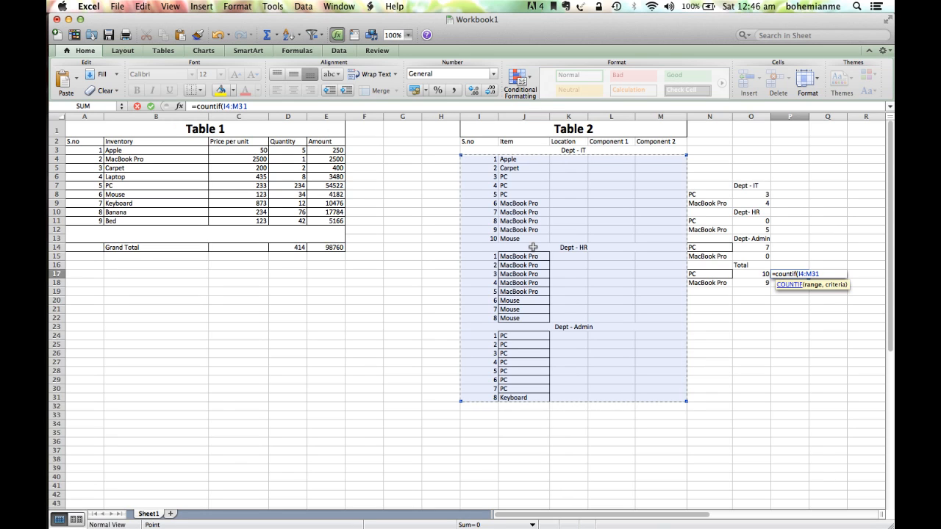
{"action": "key", "text": "Escape"}
Step: Start a COUNTIF formula in P17 over the ranges J4:J13, J15:J22 and J24:J31, with N17 as the criterion
{"action": "type", "text": "=c"}
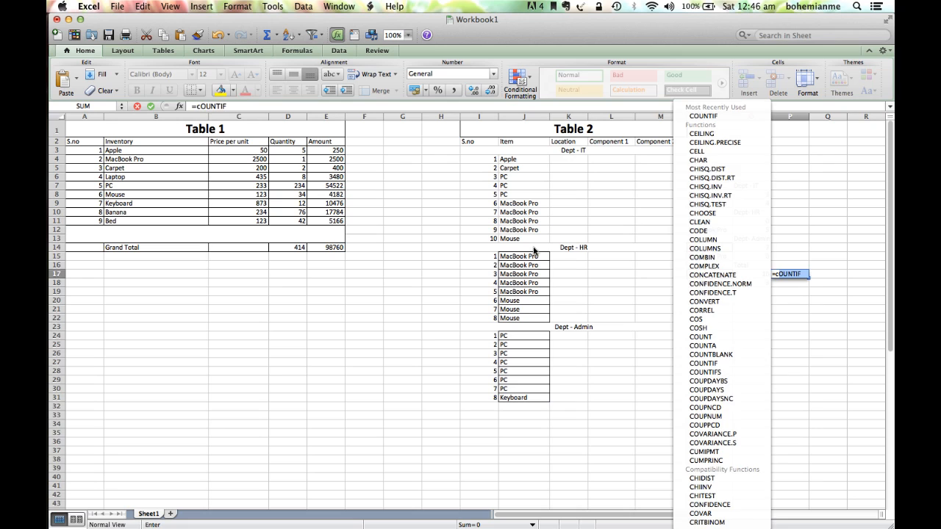
{"action": "type", "text": "ountif("}
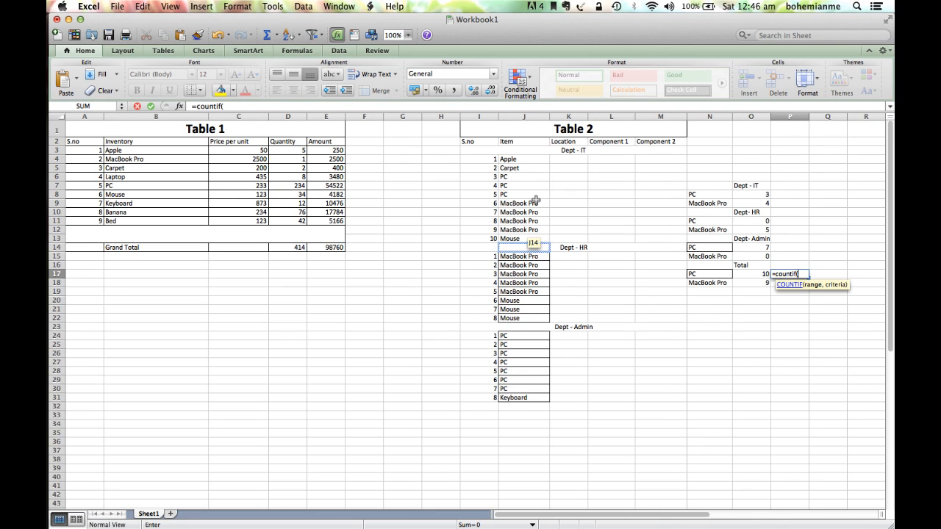
{"action": "left_click_drag", "start_coordinate": [529, 158], "coordinate": [531, 246]}
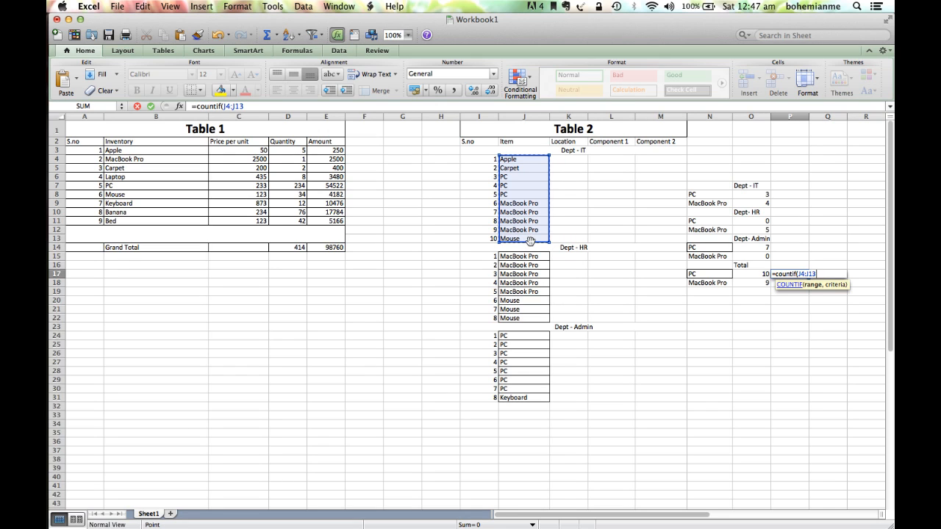
{"action": "type", "text": ","}
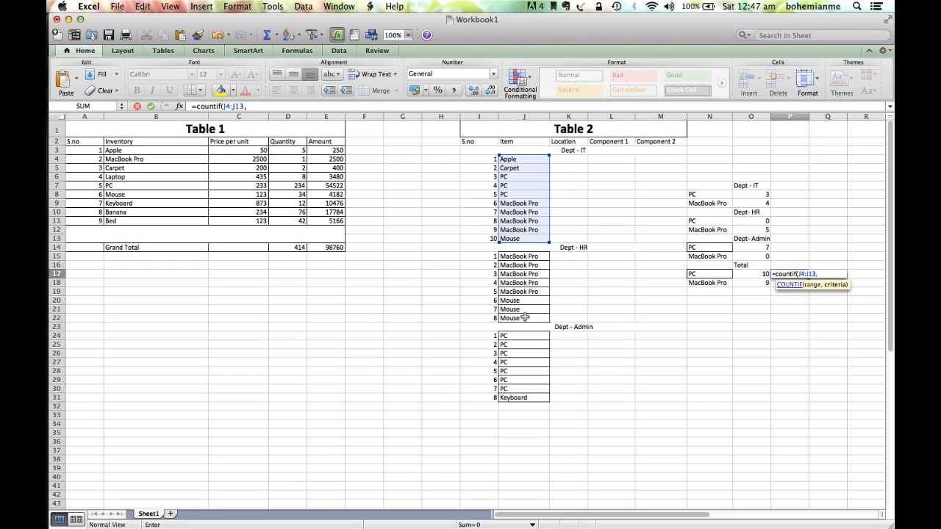
{"action": "left_click_drag", "start_coordinate": [524, 317], "coordinate": [523, 321]}
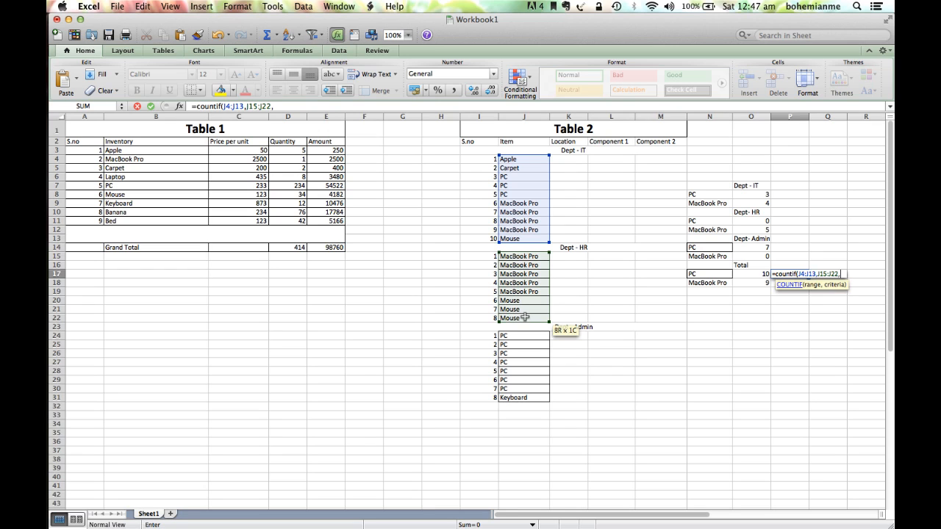
{"action": "type", "text": ","}
{"action": "left_click", "coordinate": [510, 335]}
{"action": "left_click_drag", "start_coordinate": [510, 360], "coordinate": [516, 394]}
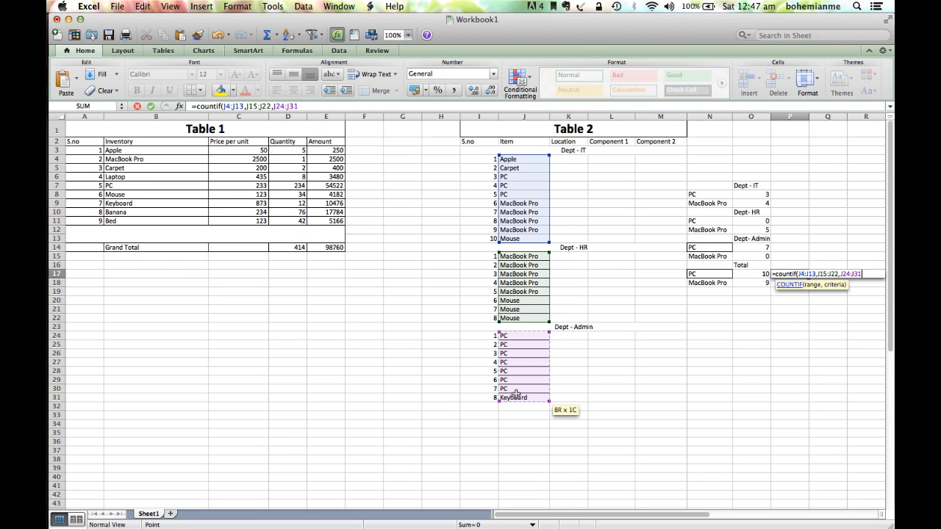
{"action": "type", "text": ","}
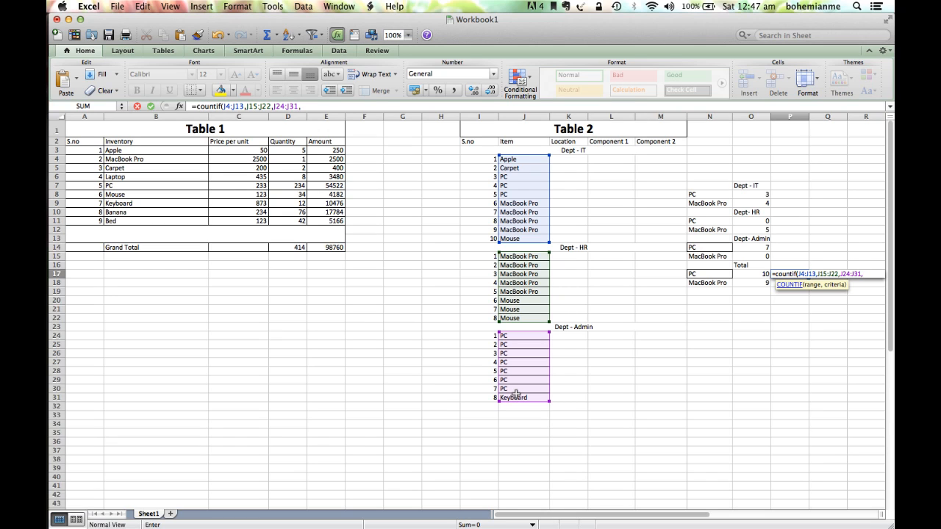
{"action": "key", "text": "Left"}
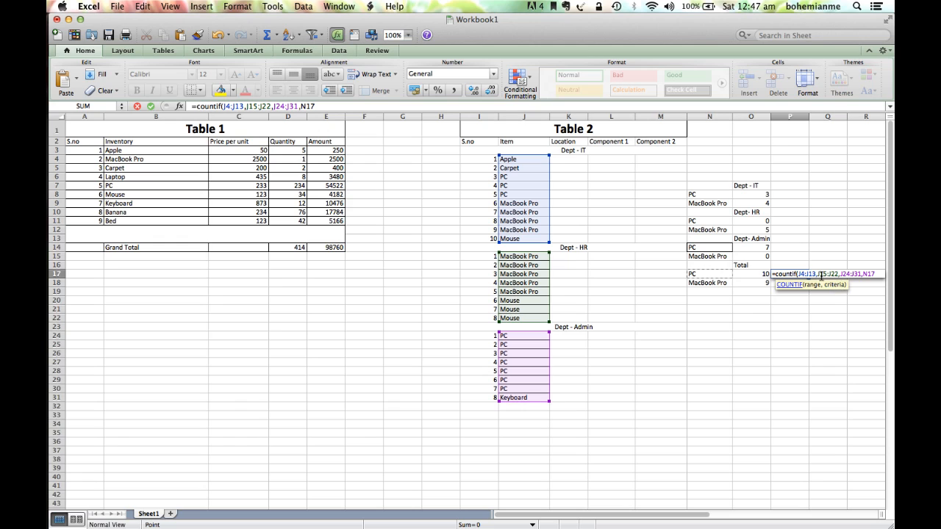
Step: Enclose the three ranges of the P17 COUNTIF formula in parentheses and replace its criterion with "PC"
{"action": "left_click", "coordinate": [799, 272]}
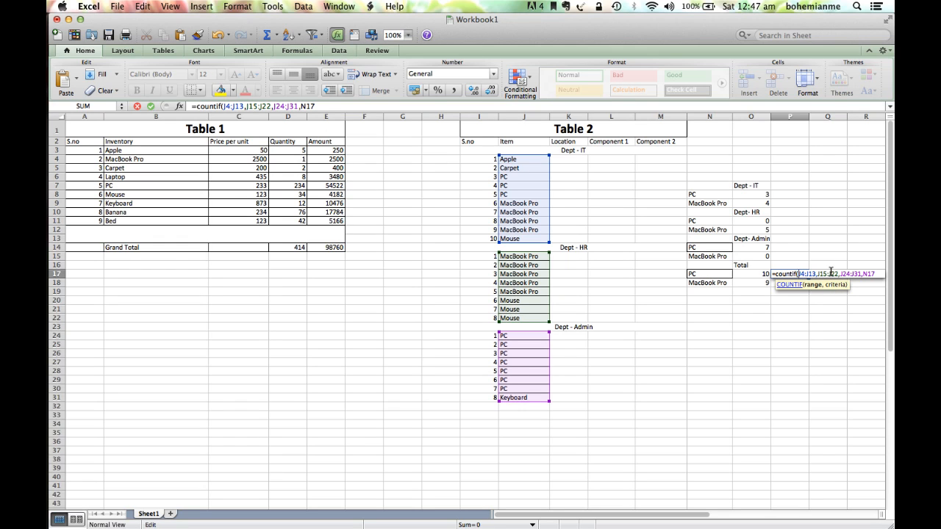
{"action": "type", "text": "("}
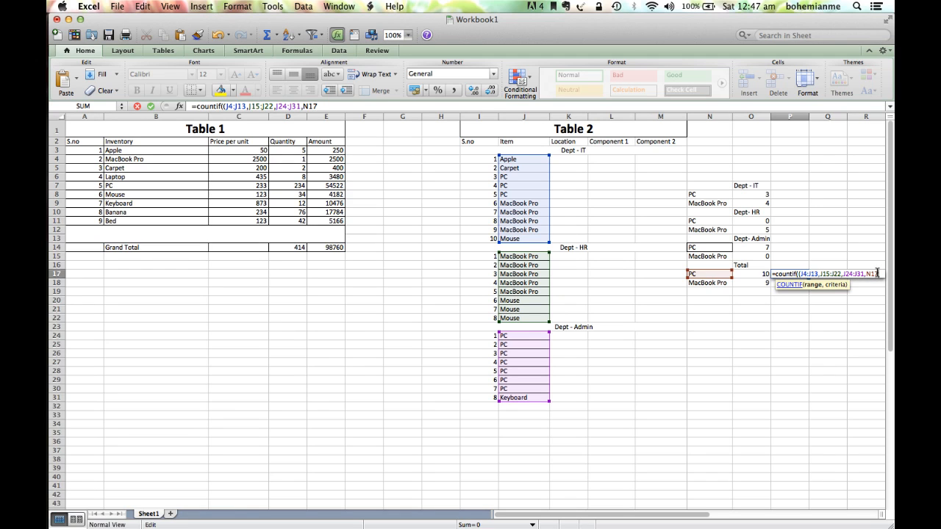
{"action": "key", "text": "BackSpace"}
{"action": "key", "text": "BackSpace"}
{"action": "key", "text": "BackSpace"}
{"action": "key", "text": "BackSpace"}
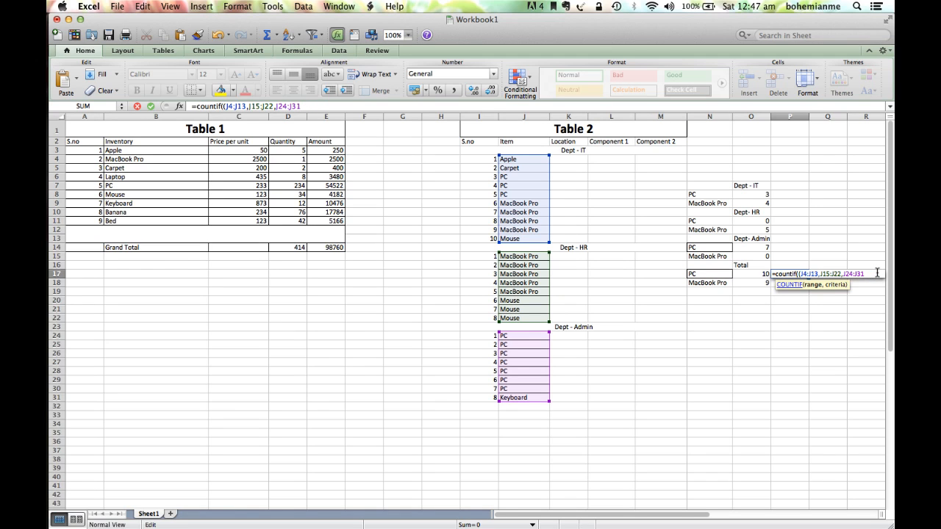
{"action": "type", "text": ","}
{"action": "type", "text": "\""}
{"action": "type", "text": "C"}
{"action": "key", "text": "Return"}
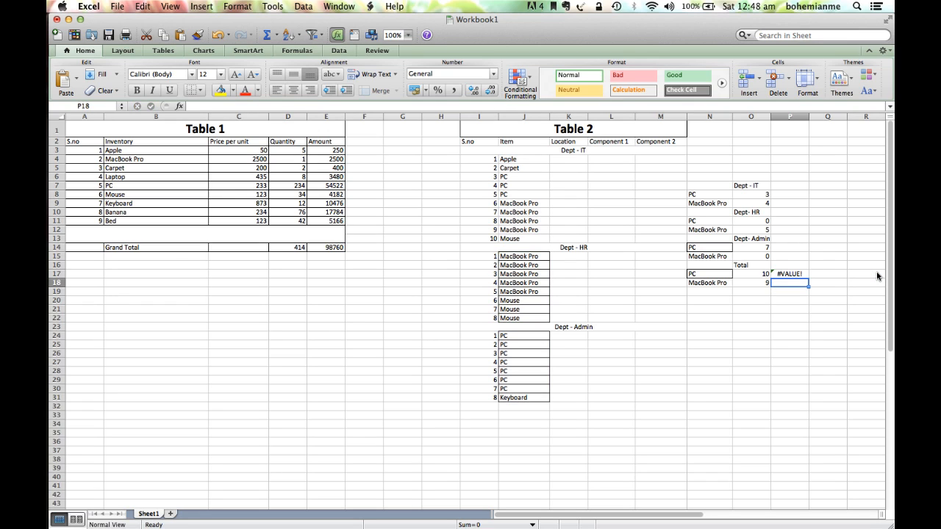
Step: Examine the ranges and criterion of the COUNTIF formula in P17
{"action": "key", "text": "Up"}
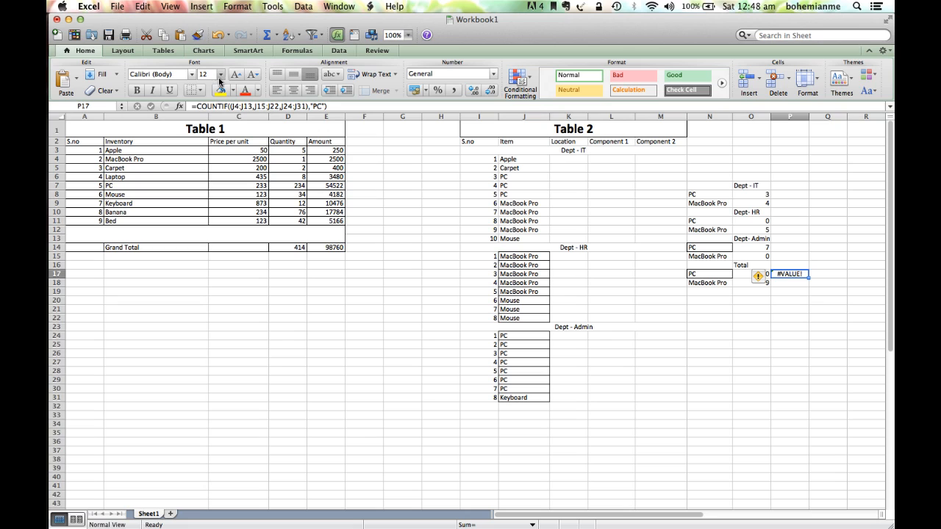
{"action": "left_click", "coordinate": [235, 105]}
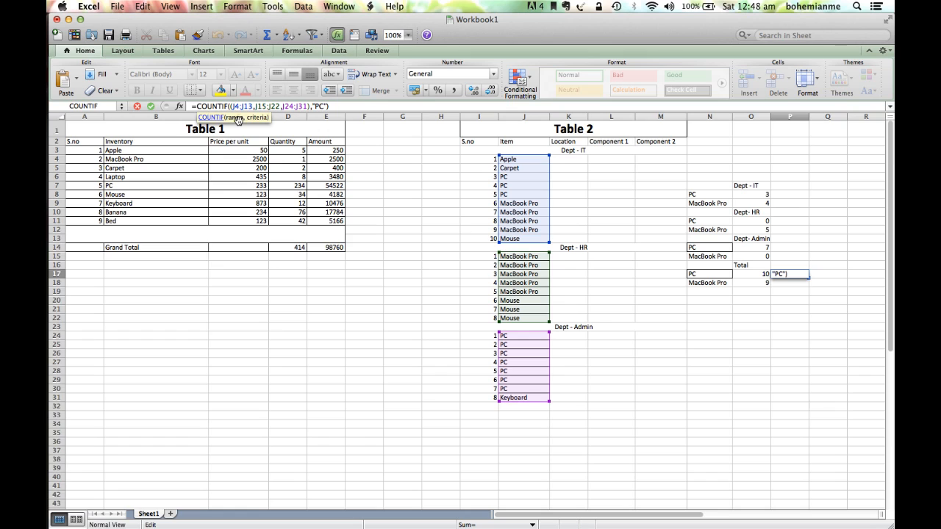
{"action": "left_click", "coordinate": [349, 106]}
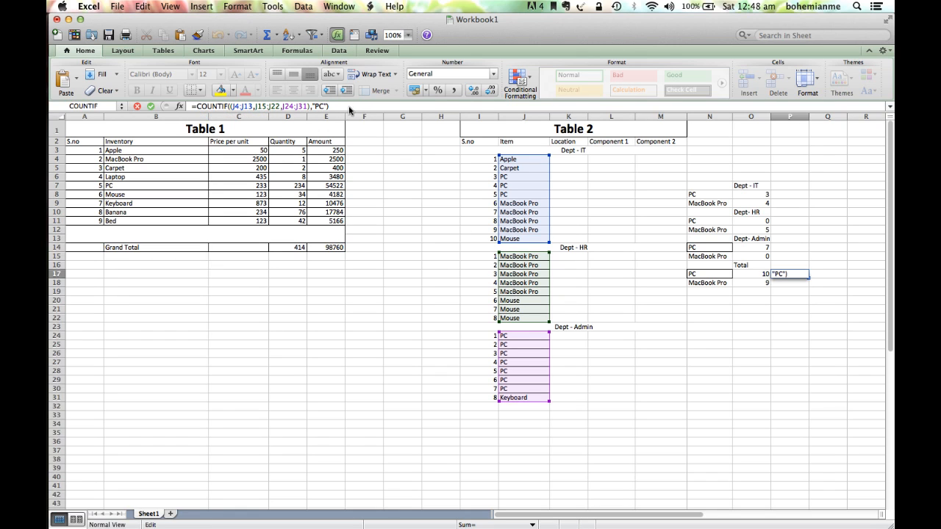
{"action": "key", "text": "Return"}
{"action": "left_click", "coordinate": [795, 270]}
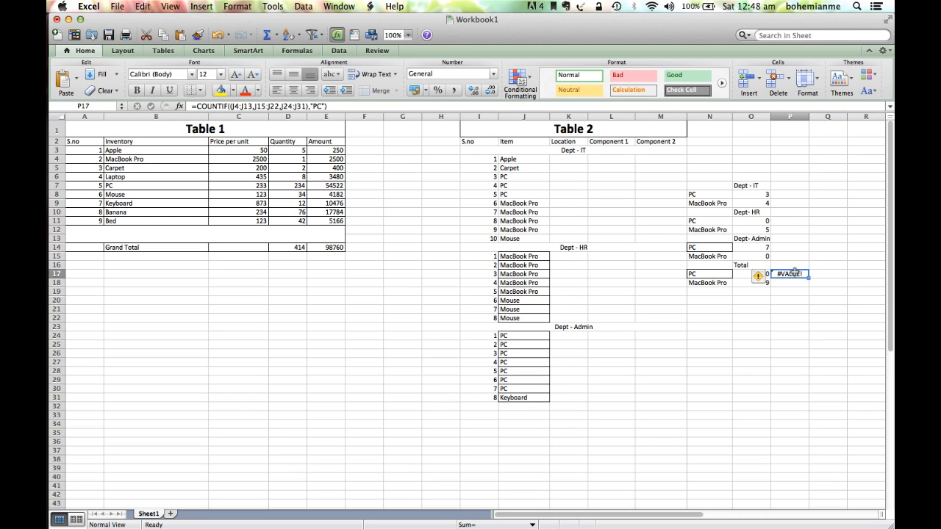
Step: Unmerge the "Dept - HR" heading row in Table 2 and move its text from I14 to K14
{"action": "left_click", "coordinate": [550, 246]}
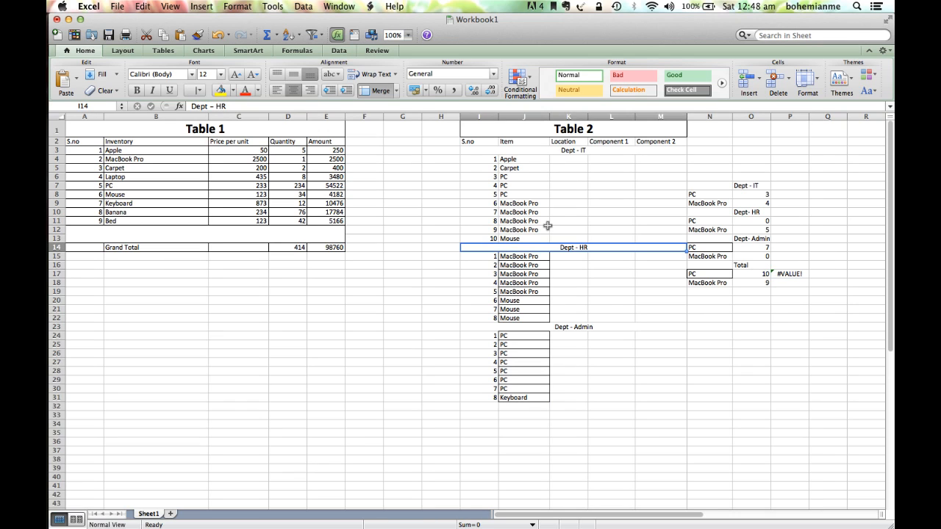
{"action": "left_click", "coordinate": [389, 92]}
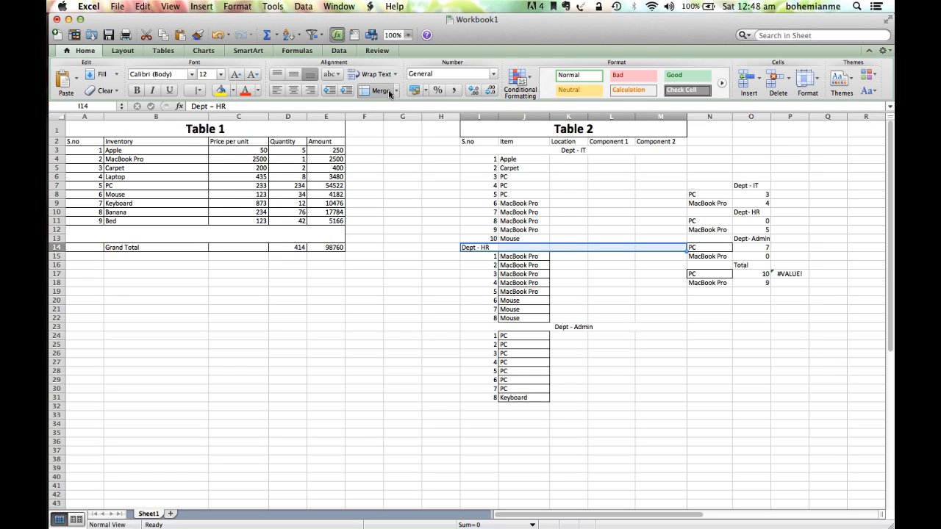
{"action": "left_click", "coordinate": [441, 221]}
{"action": "left_click", "coordinate": [482, 247]}
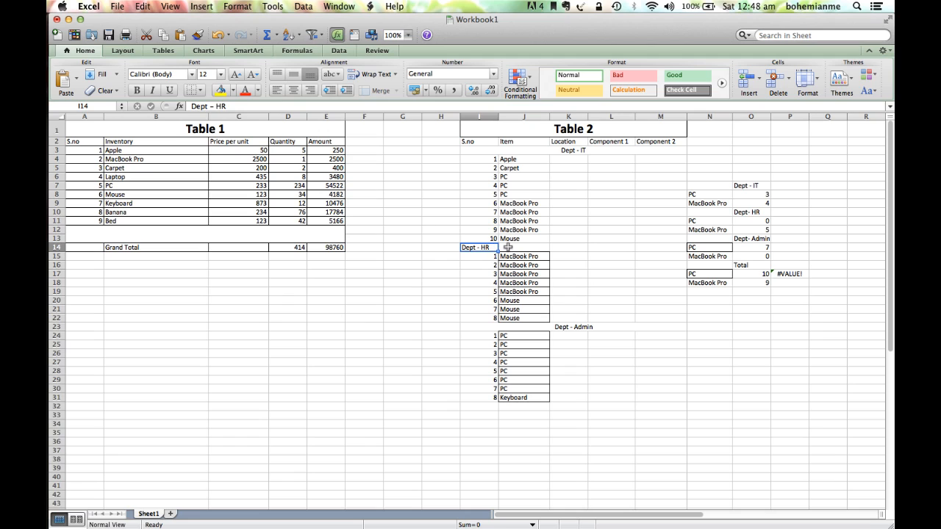
{"action": "key", "text": "super+c"}
{"action": "left_click", "coordinate": [561, 249]}
{"action": "key", "text": "Return"}
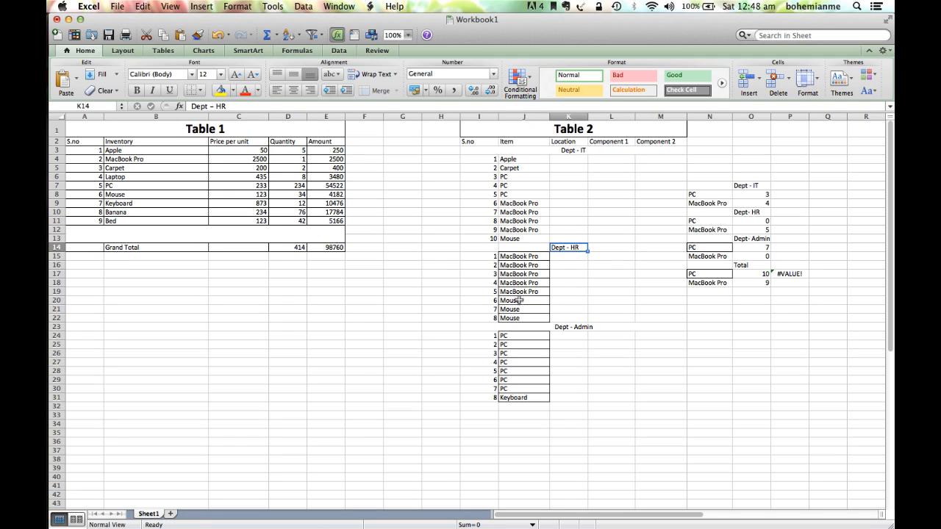
Step: Unmerge the "Dept - Admin" heading row in Table 2 and move its text from I23 to K23
{"action": "left_click", "coordinate": [559, 327]}
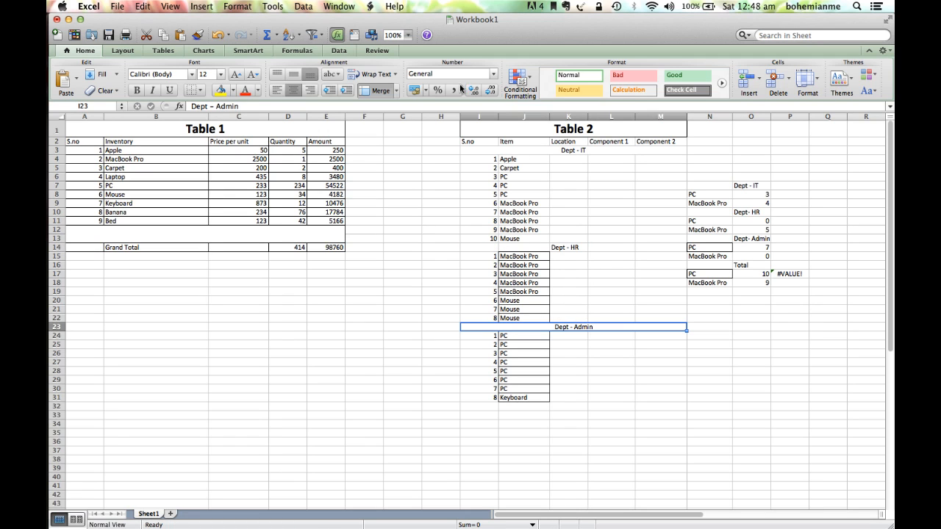
{"action": "left_click", "coordinate": [381, 90]}
{"action": "left_click", "coordinate": [484, 330]}
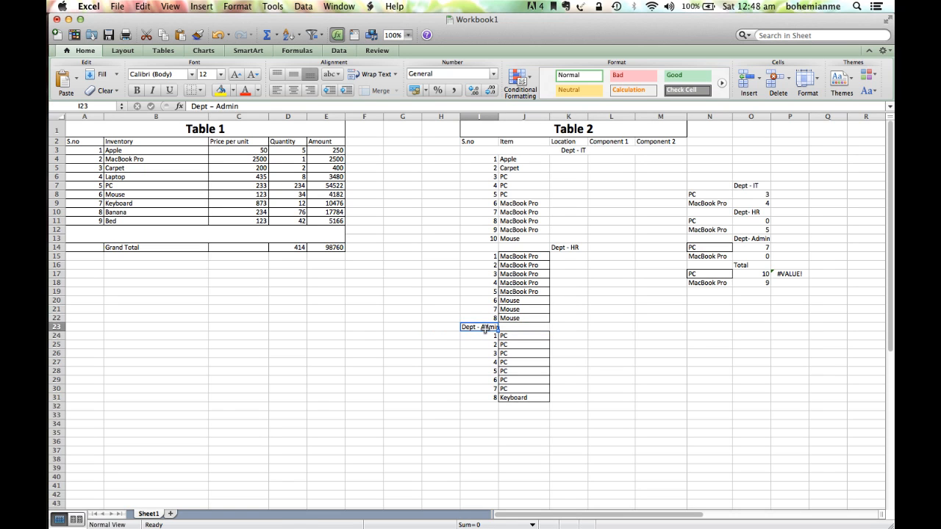
{"action": "key", "text": "super+c"}
{"action": "key", "text": "Right"}
{"action": "key", "text": "Right"}
{"action": "key", "text": "Return"}
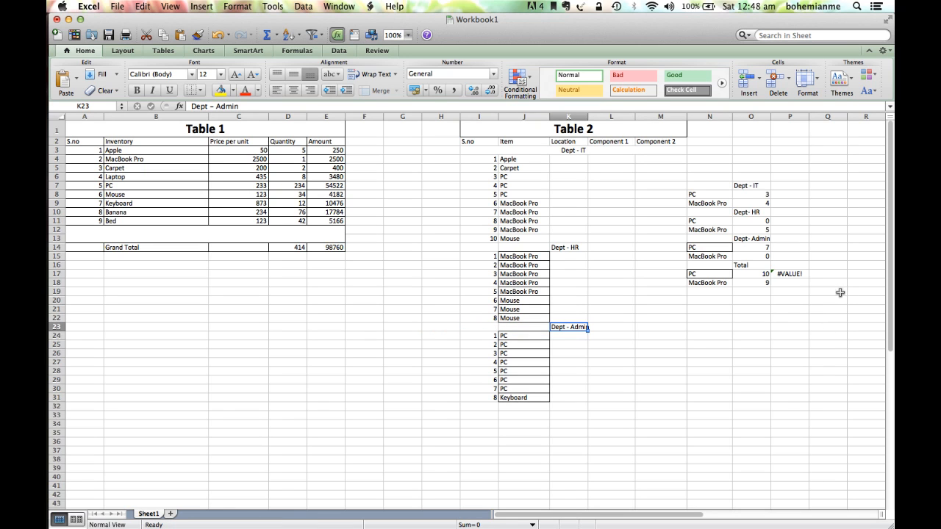
Step: Start a COUNTIF formula in Q17
{"action": "left_click", "coordinate": [821, 276]}
{"action": "type", "text": "=count"}
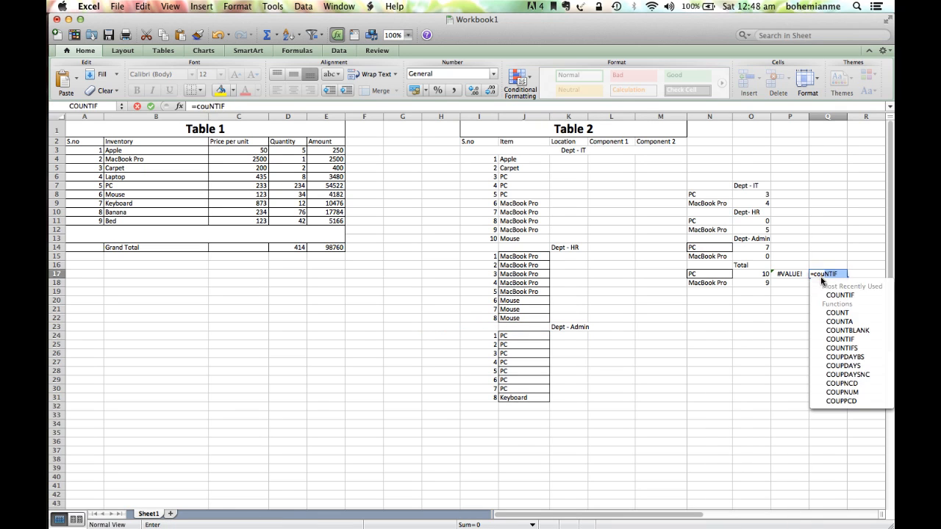
{"action": "type", "text": "if("}
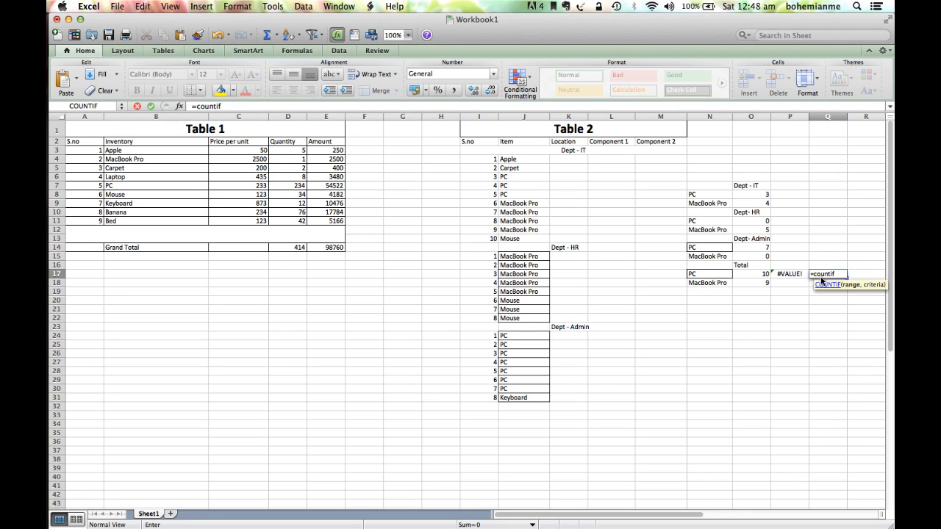
{"action": "left_click", "coordinate": [527, 167]}
{"action": "type", "text": ","}
{"action": "left_click_drag", "start_coordinate": [526, 159], "coordinate": [524, 397]}
{"action": "type", "text": "+"}
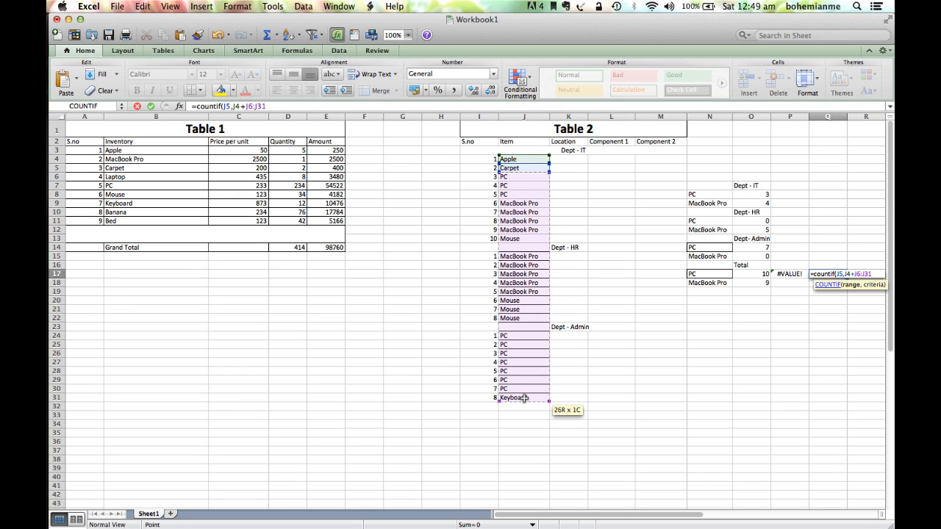
{"action": "key", "text": "BackSpace"}
{"action": "key", "text": "BackSpace"}
{"action": "key", "text": "BackSpace"}
{"action": "key", "text": "BackSpace"}
{"action": "key", "text": "BackSpace"}
{"action": "key", "text": "BackSpace"}
{"action": "key", "text": "BackSpace"}
{"action": "key", "text": "BackSpace"}
{"action": "key", "text": "BackSpace"}
{"action": "key", "text": "BackSpace"}
{"action": "key", "text": "BackSpace"}
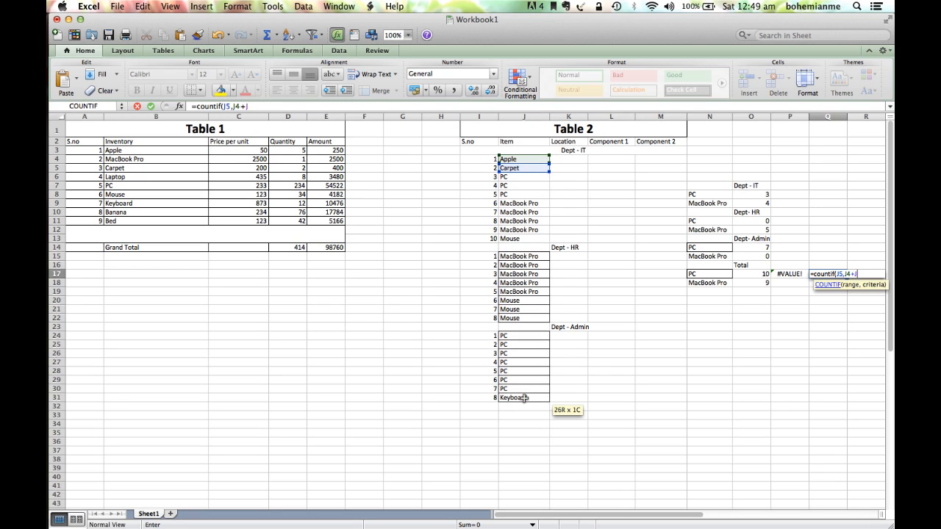
{"action": "key", "text": "BackSpace"}
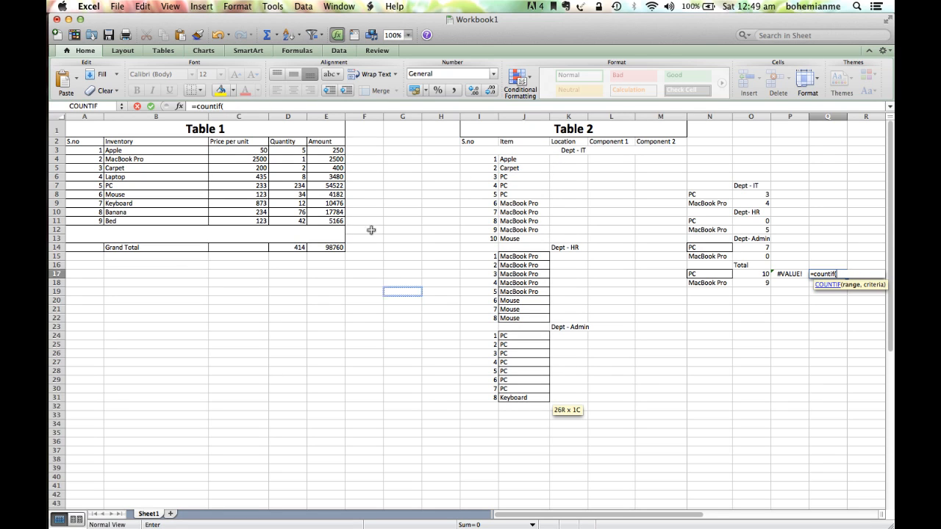
Step: Complete the COUNTIF formula in Q17 with the single range J4:J31 and the criterion "PC"
{"action": "left_click_drag", "start_coordinate": [523, 159], "coordinate": [530, 396]}
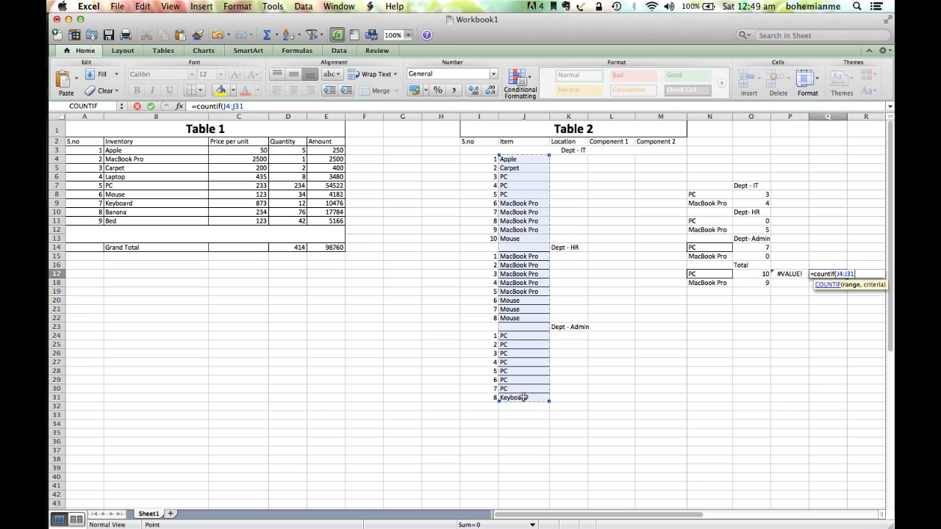
{"action": "type", "text": ",\""}
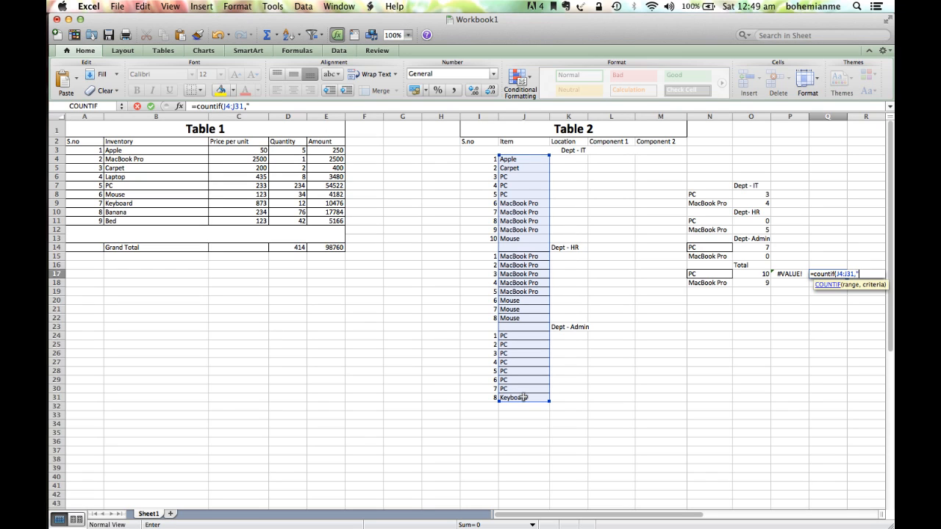
{"action": "type", "text": "PC\""}
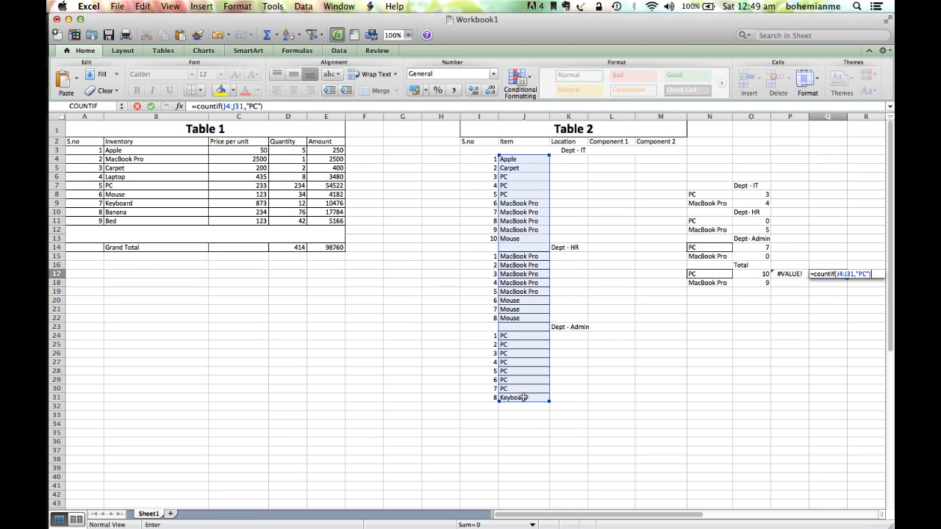
{"action": "key", "text": "Return"}
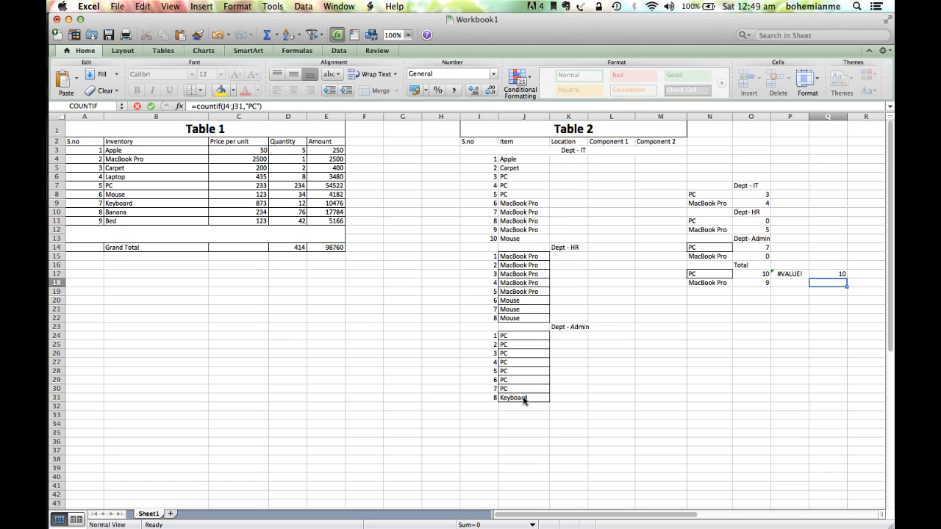
Step: Enter a COUNTIF formula in Q18 over the single range J4:J31 with the criterion "MacBook Pro"
{"action": "type", "text": "="}
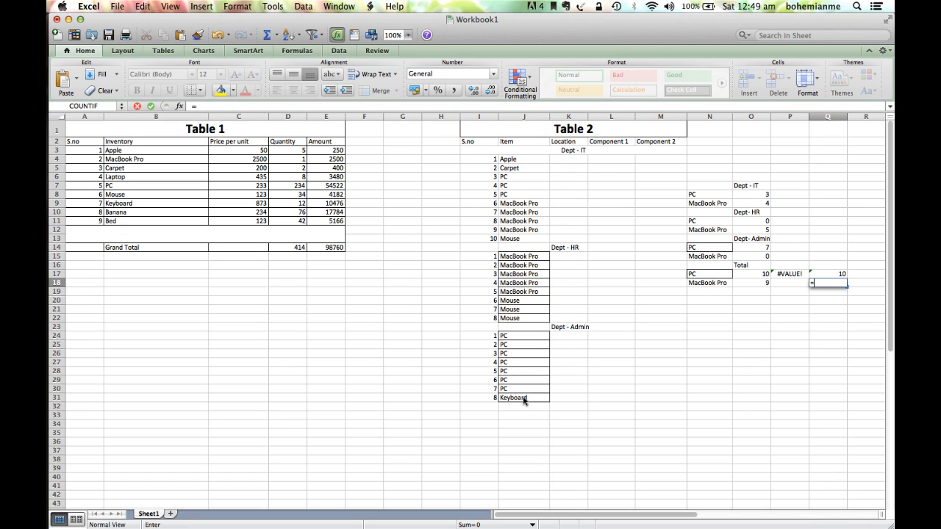
{"action": "type", "text": "countif("}
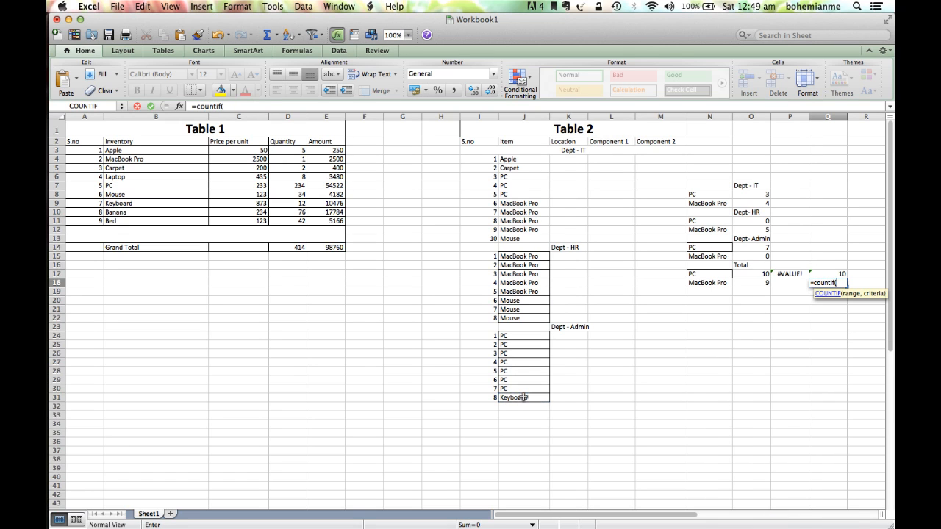
{"action": "left_click_drag", "start_coordinate": [515, 159], "coordinate": [514, 177]}
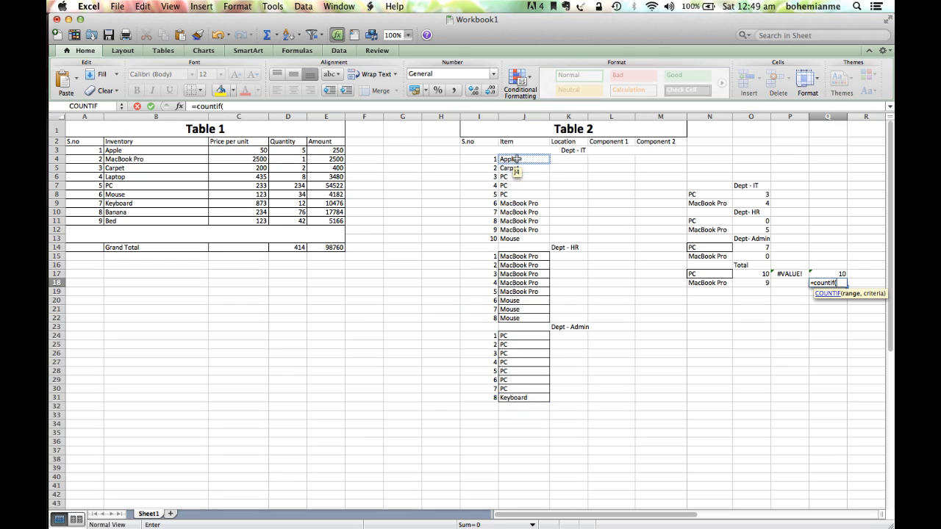
{"action": "left_click_drag", "start_coordinate": [529, 328], "coordinate": [537, 401]}
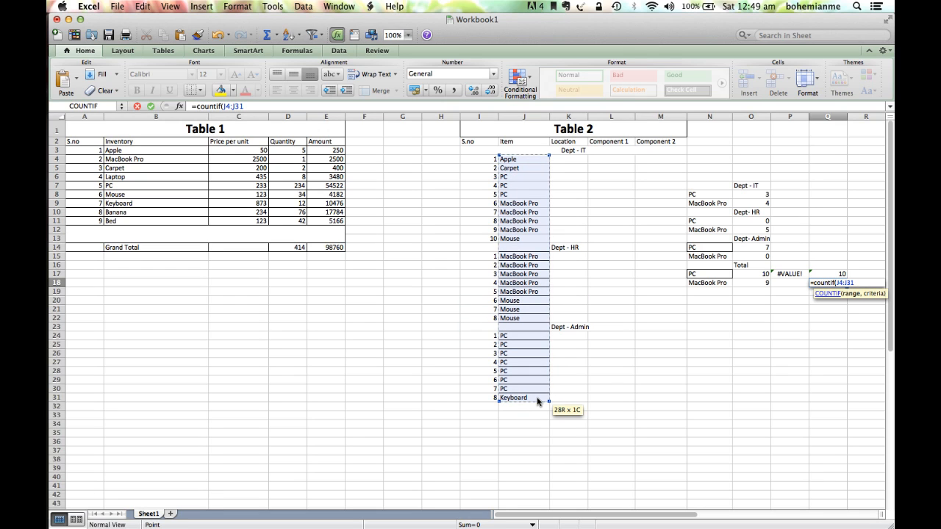
{"action": "type", "text": ","}
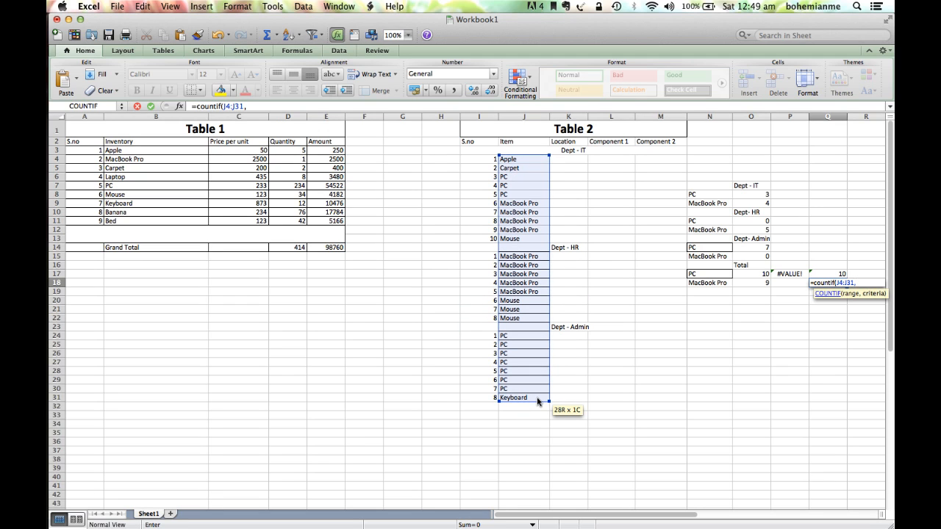
{"action": "type", "text": "\"MacB"}
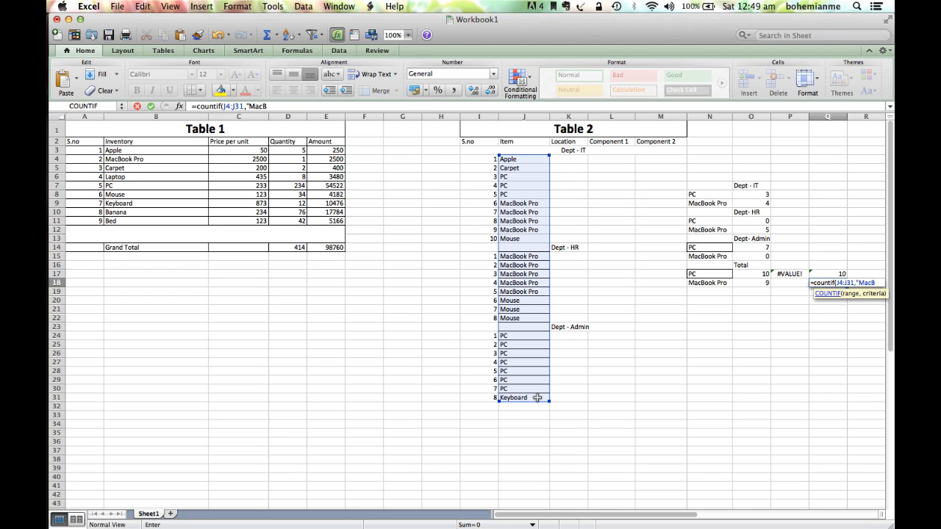
{"action": "type", "text": "ook Pro"}
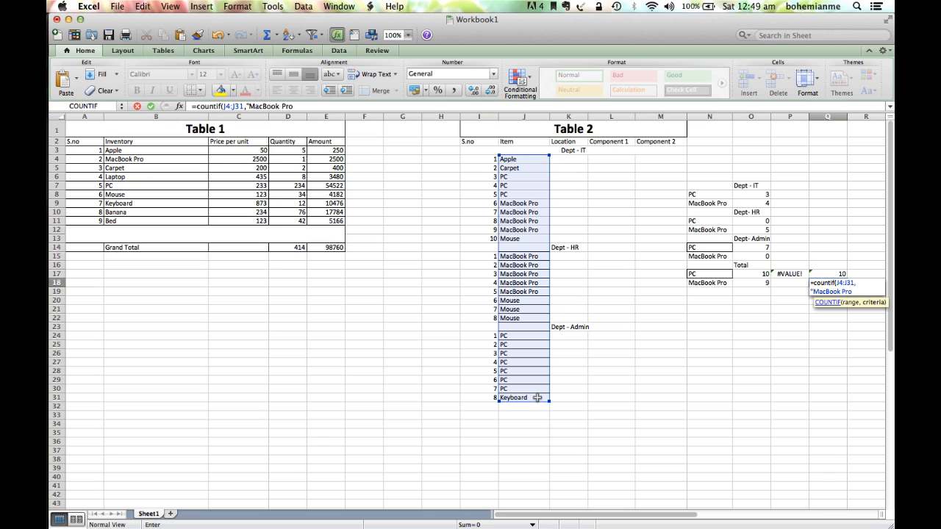
{"action": "type", "text": "\")"}
{"action": "key", "text": "Return"}
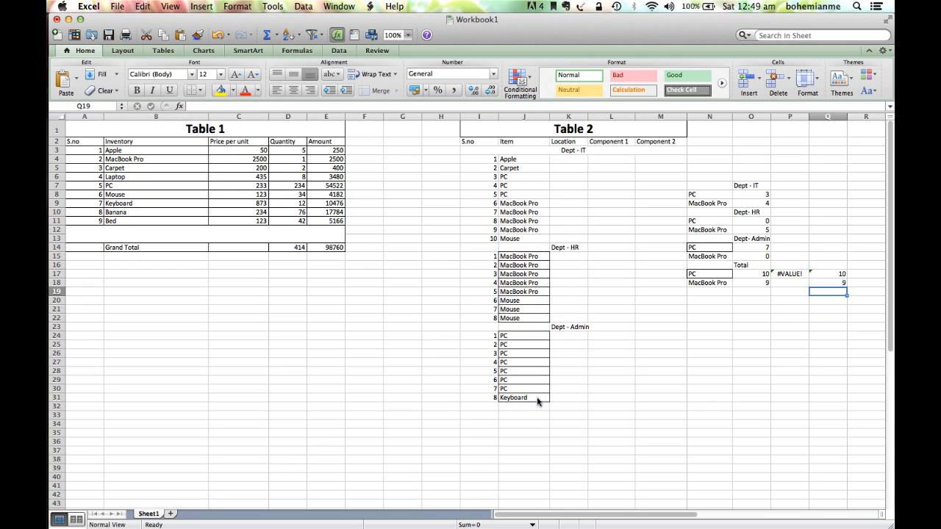
{"action": "key", "text": "Up"}
{"action": "key", "text": "Up"}
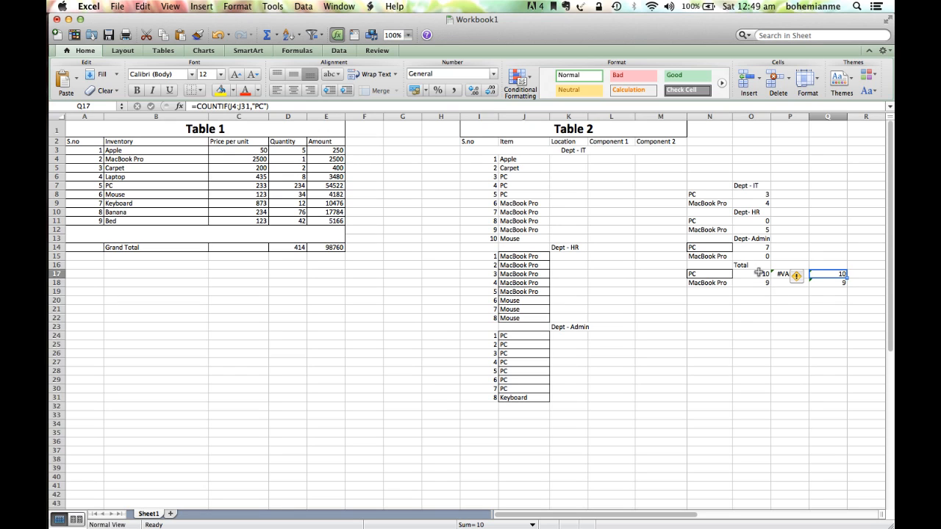
Step: Enter a COUNTIF formula in O19, below the totals, over J5:J30 with the criterion "Mouse"
{"action": "left_click_drag", "start_coordinate": [760, 275], "coordinate": [759, 284]}
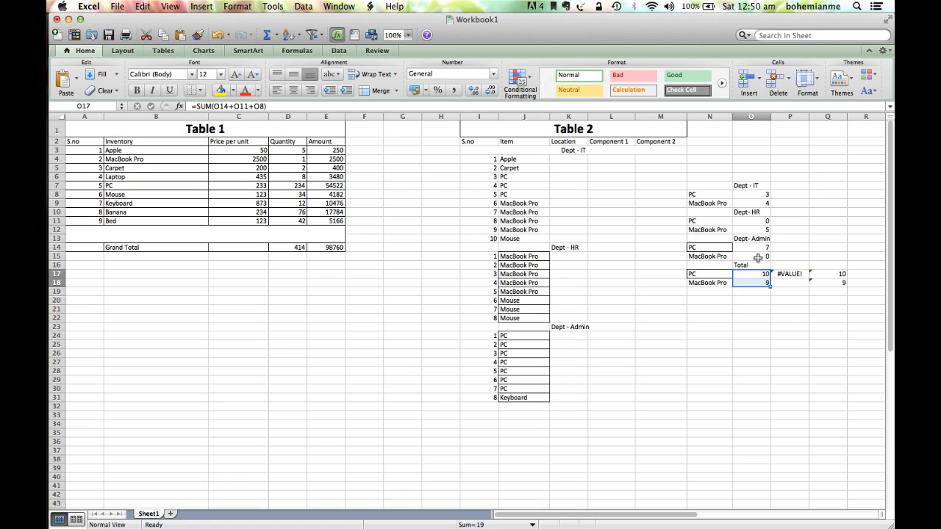
{"action": "key", "text": "Down"}
{"action": "key", "text": "Down"}
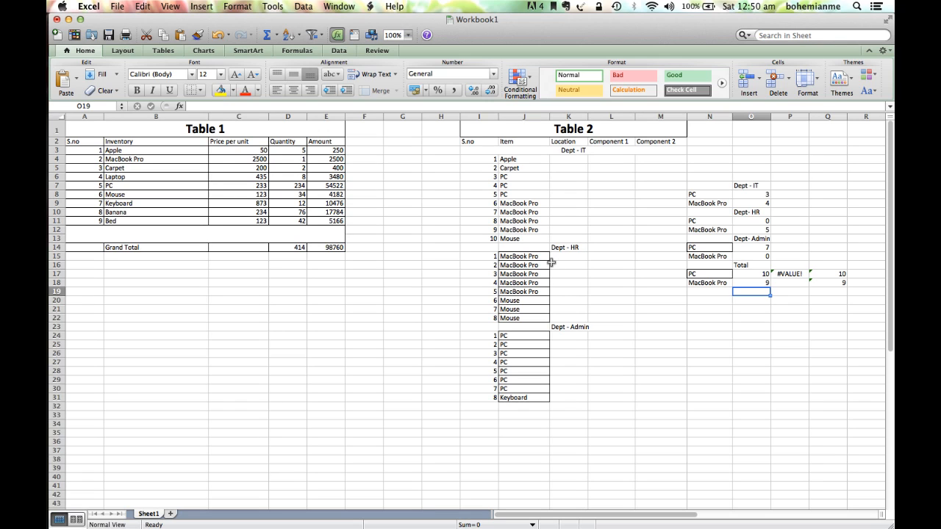
{"action": "type", "text": "==countif"}
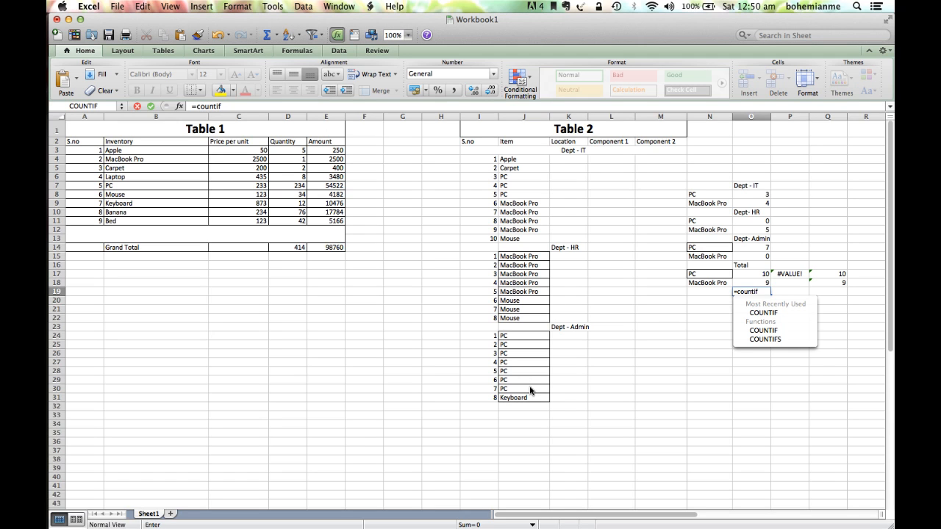
{"action": "type", "text": "("}
{"action": "left_click_drag", "start_coordinate": [523, 168], "coordinate": [525, 387]}
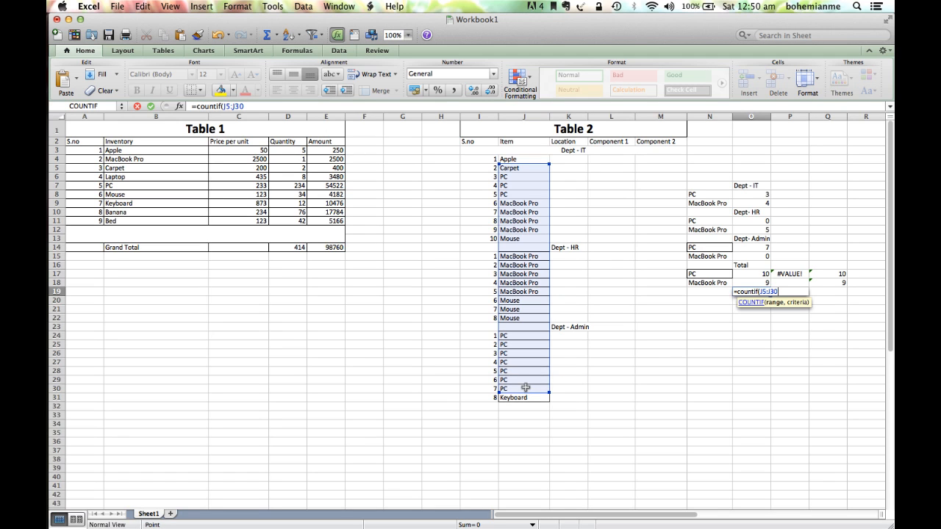
{"action": "type", "text": ",\"Mouse"}
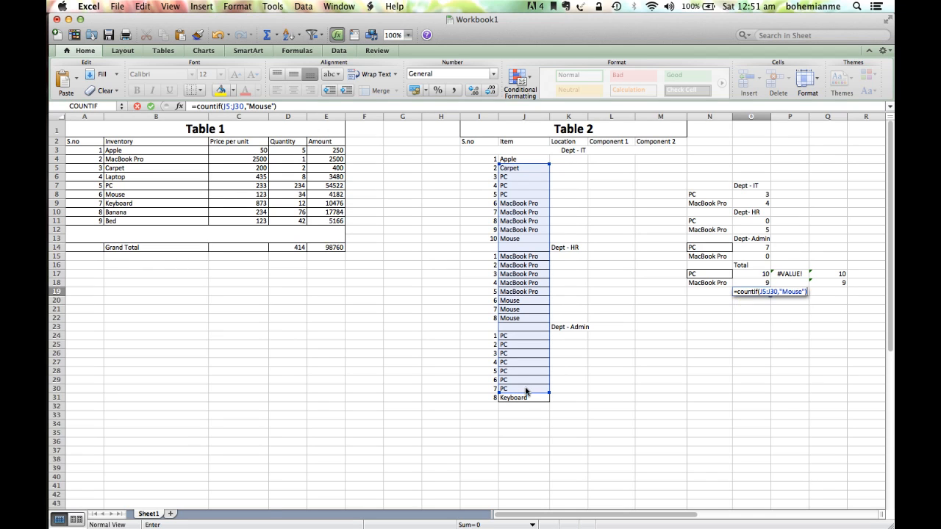
{"action": "key", "text": "Return"}
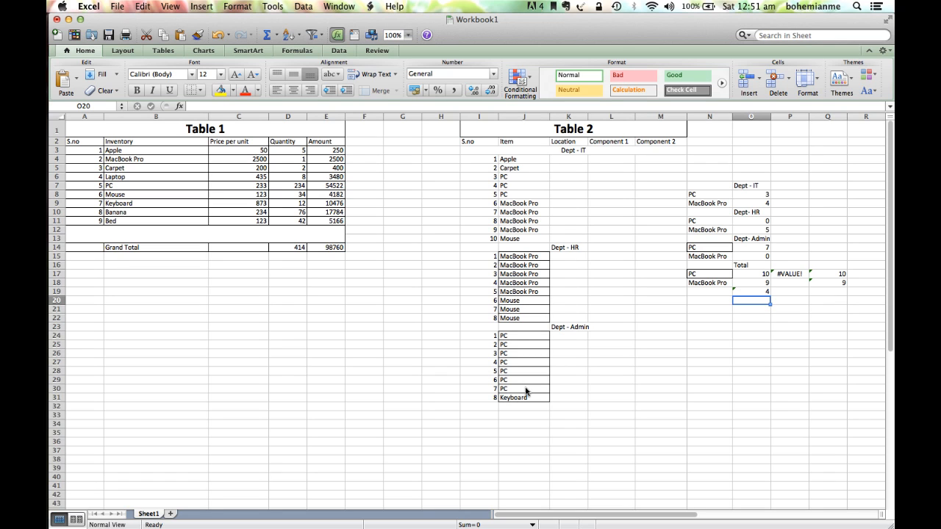
Step: Start a COUNTIF formula in O20
{"action": "type", "text": "=countif"}
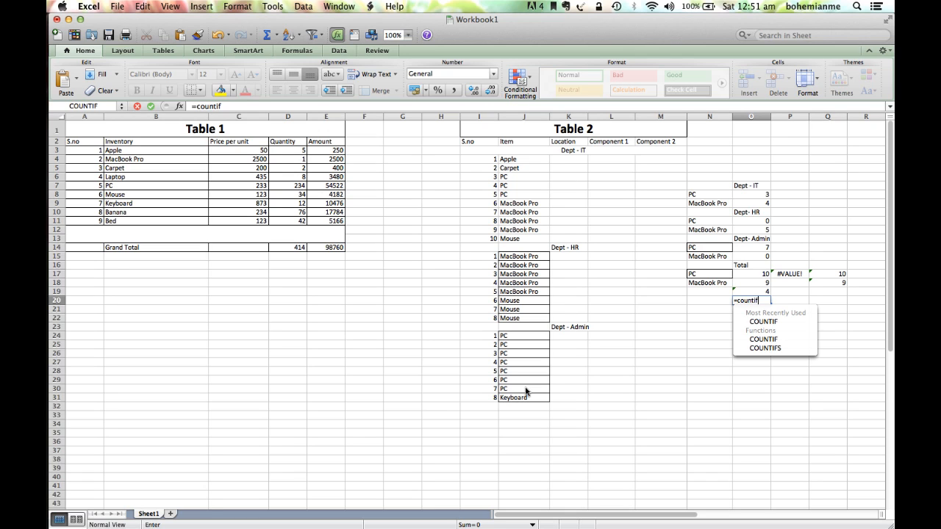
{"action": "left_click", "coordinate": [776, 323]}
{"action": "double_click", "coordinate": [776, 324]}
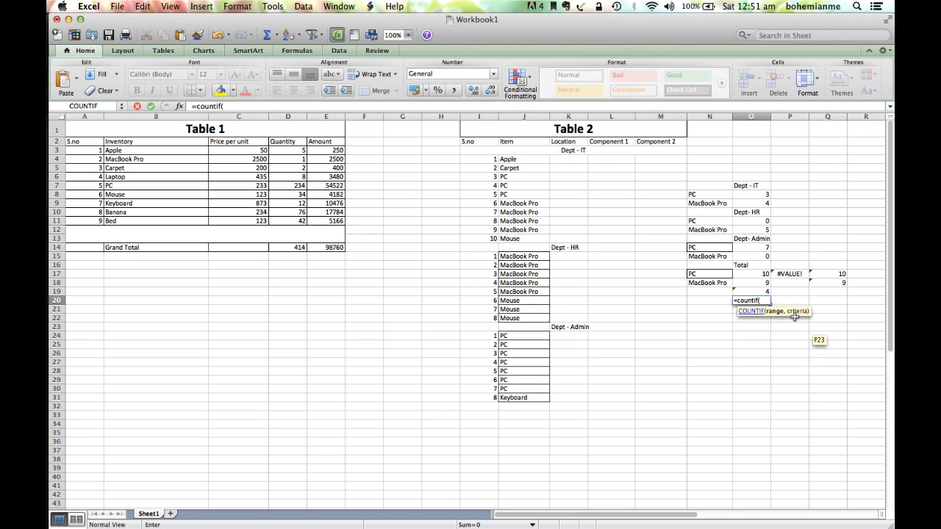